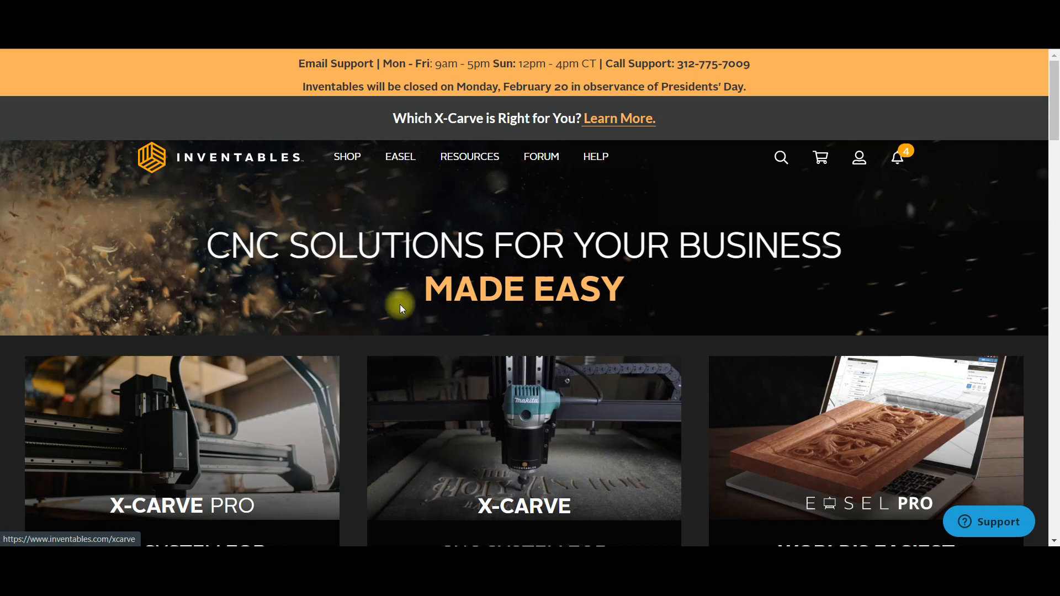
# Open the Easel product page and go to the Easel Pro subscription plans.
pyautogui.click(401, 157)
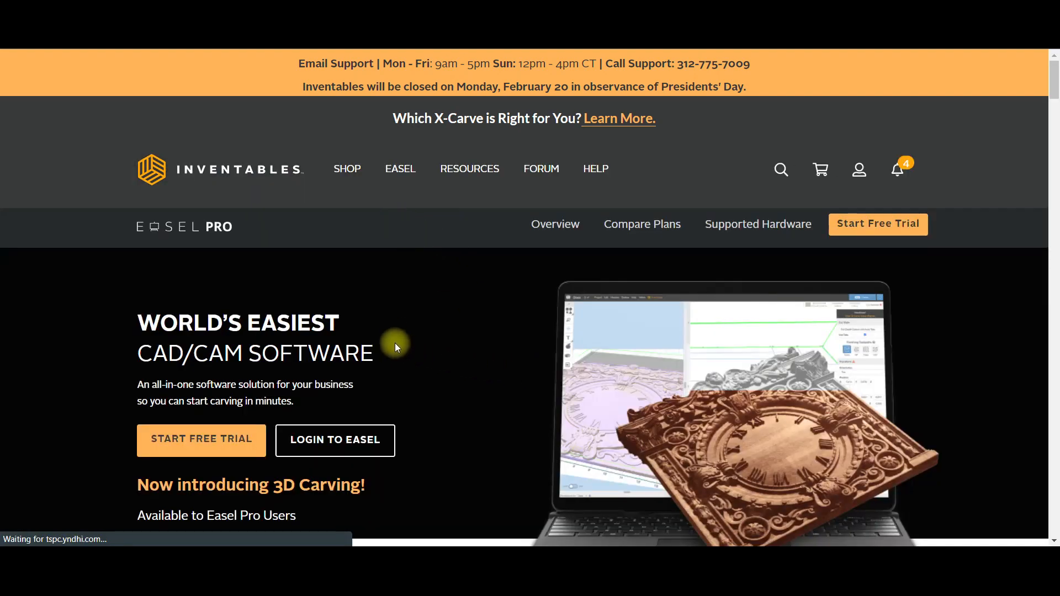
pyautogui.scroll(-2, 400, 323)
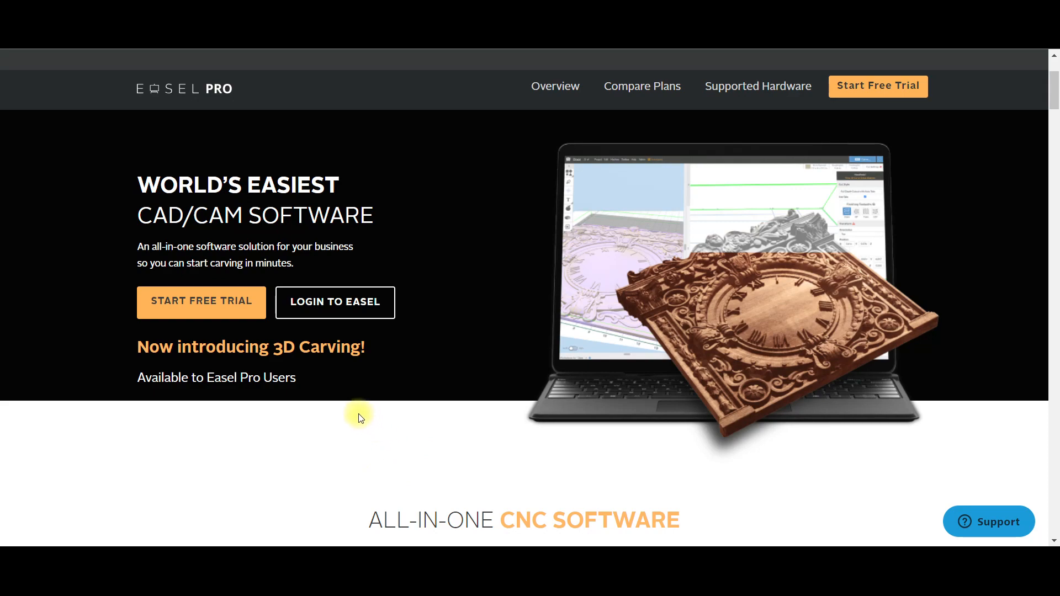
pyautogui.scroll(-10, 216, 402)
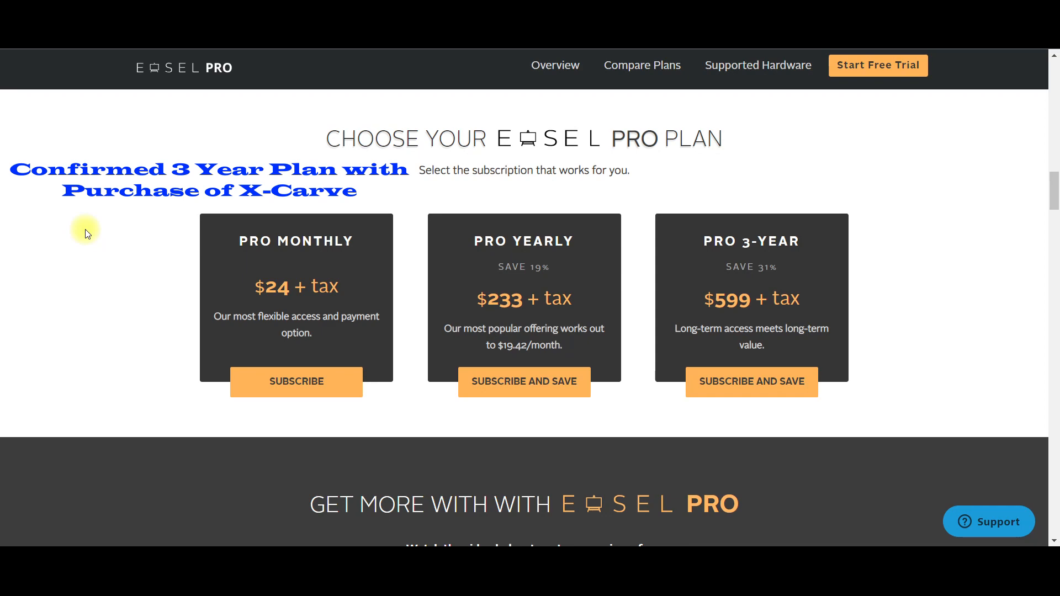
# Look through the Easel Pro overview, customer reviews, sample projects and list of compatible CNC machines.
pyautogui.scroll(-10, 77, 265)
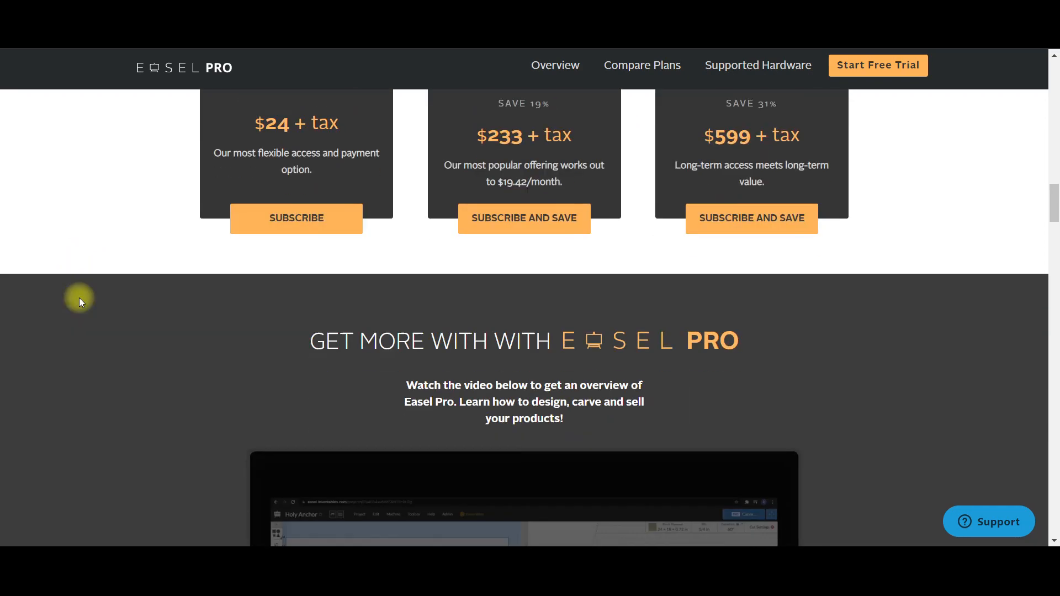
pyautogui.scroll(-15, 81, 304)
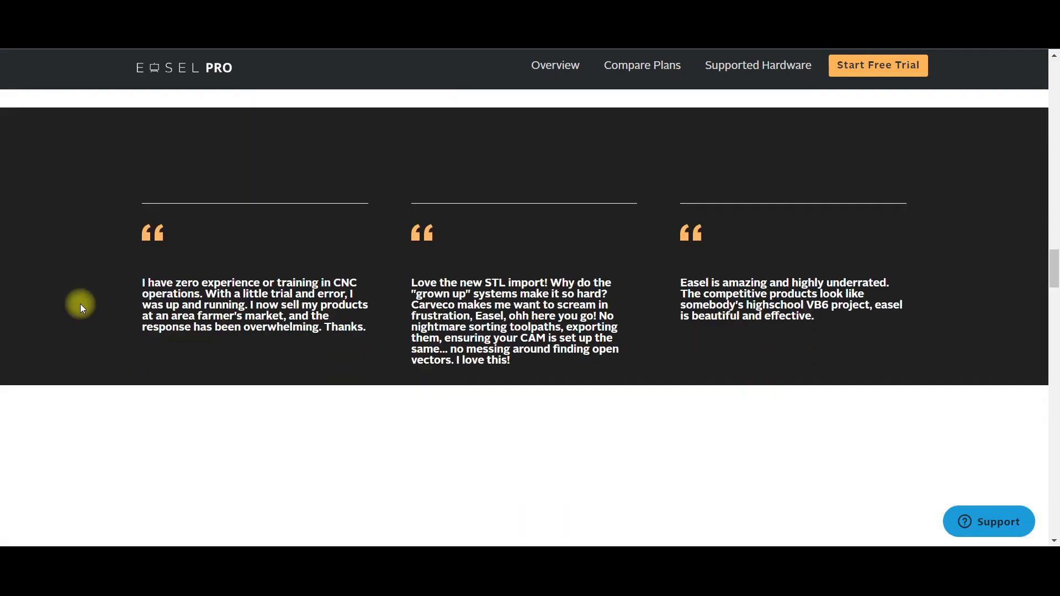
pyautogui.scroll(-4, 114, 317)
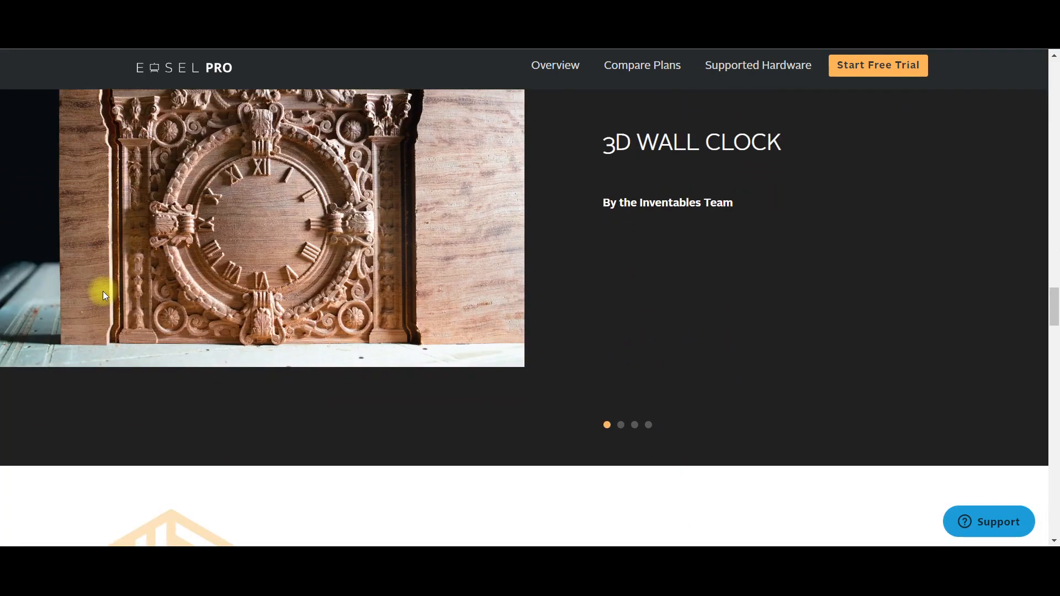
pyautogui.scroll(3, 103, 291)
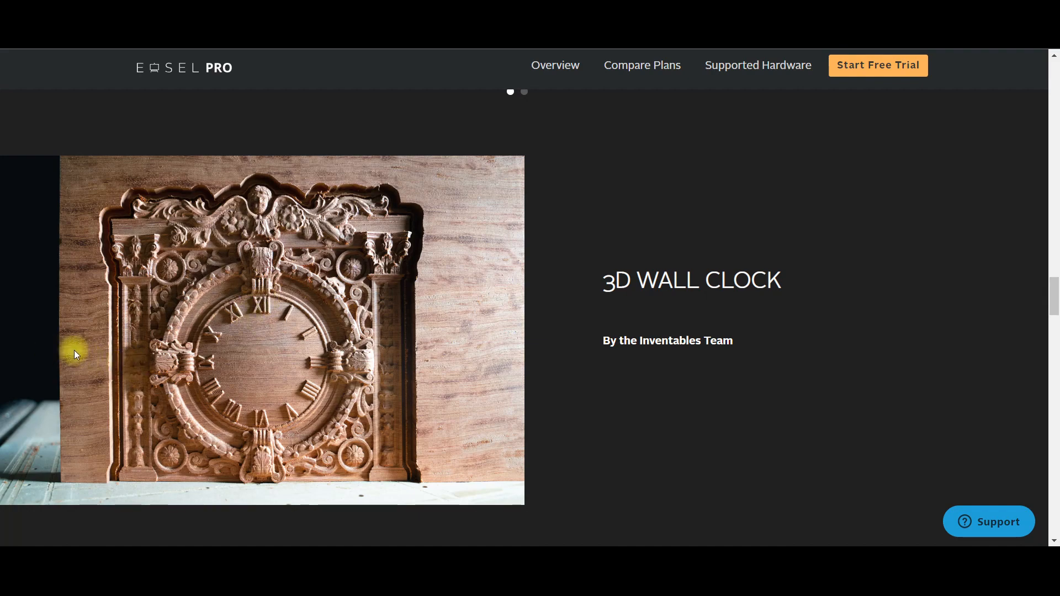
pyautogui.scroll(-10, 75, 353)
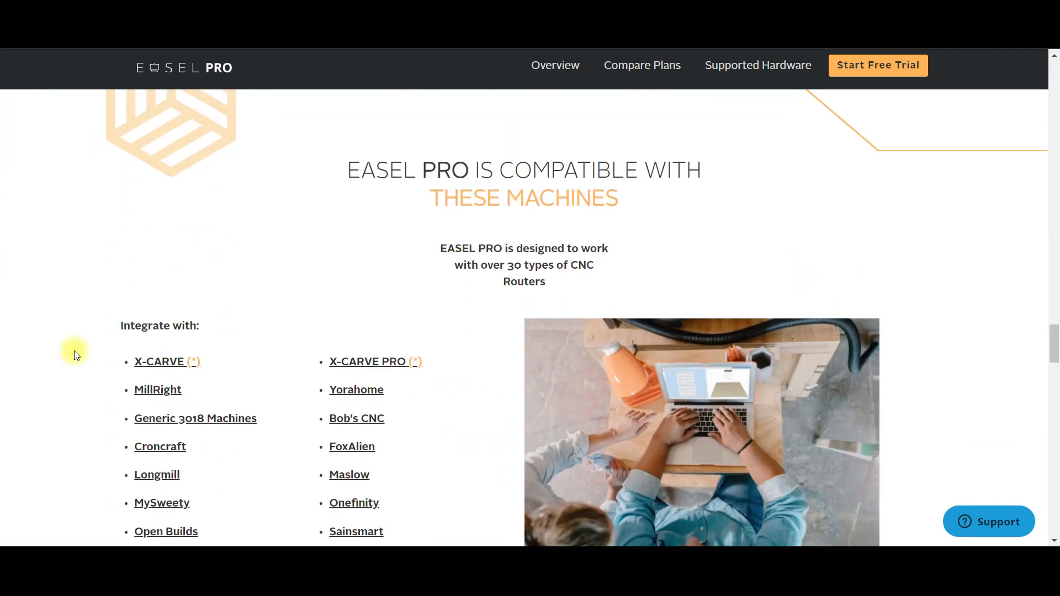
pyautogui.scroll(-3, 75, 355)
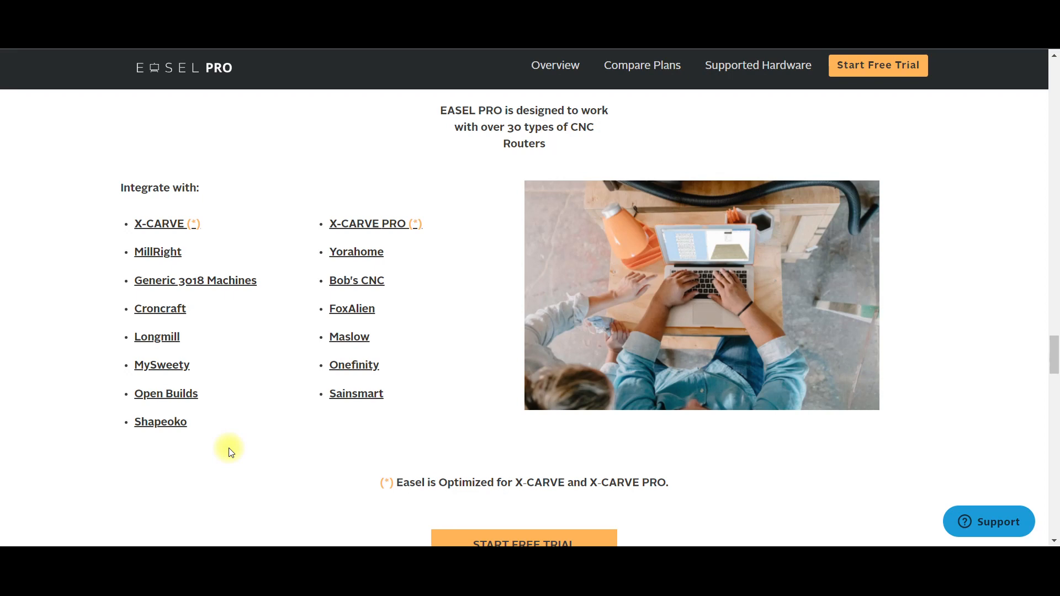
# Compare the cost and basic feature rows of the Easel and Easel Pro plans in the comparison table.
pyautogui.scroll(-7, 231, 453)
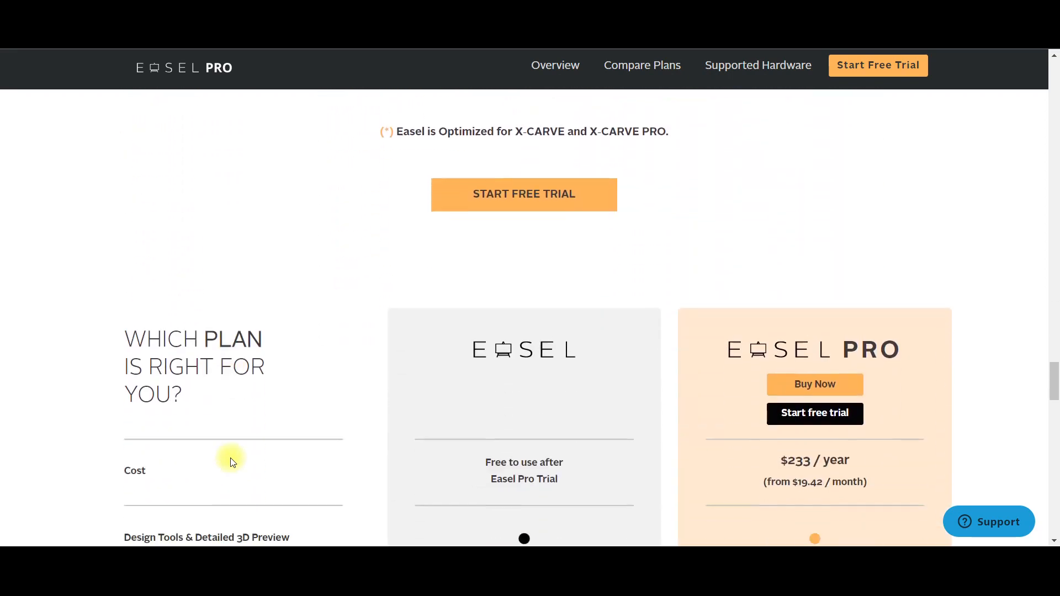
pyautogui.scroll(-1, 274, 391)
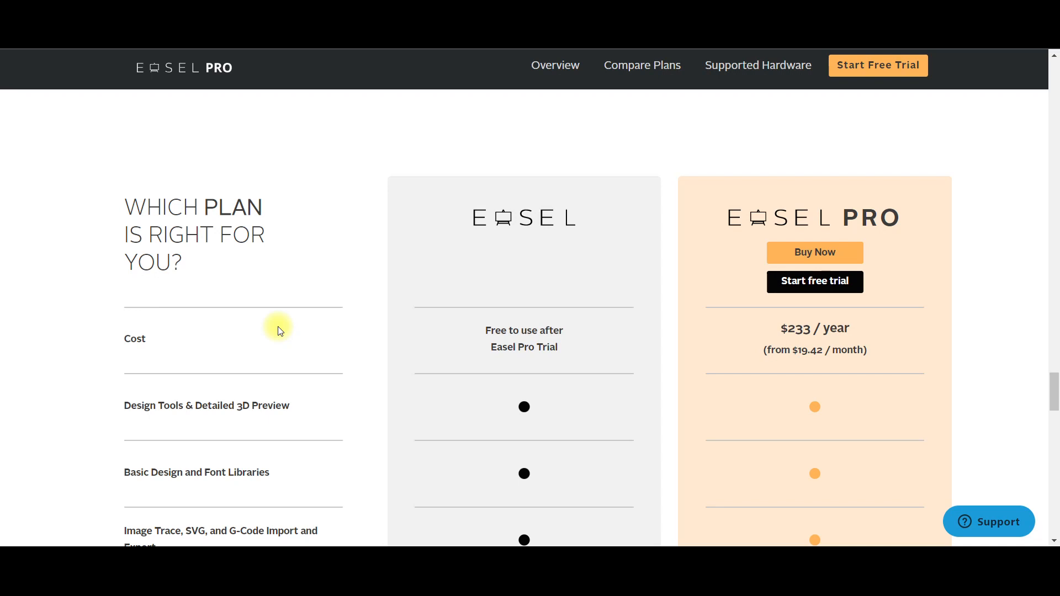
pyautogui.scroll(-2, 290, 351)
pyautogui.scroll(1, 291, 353)
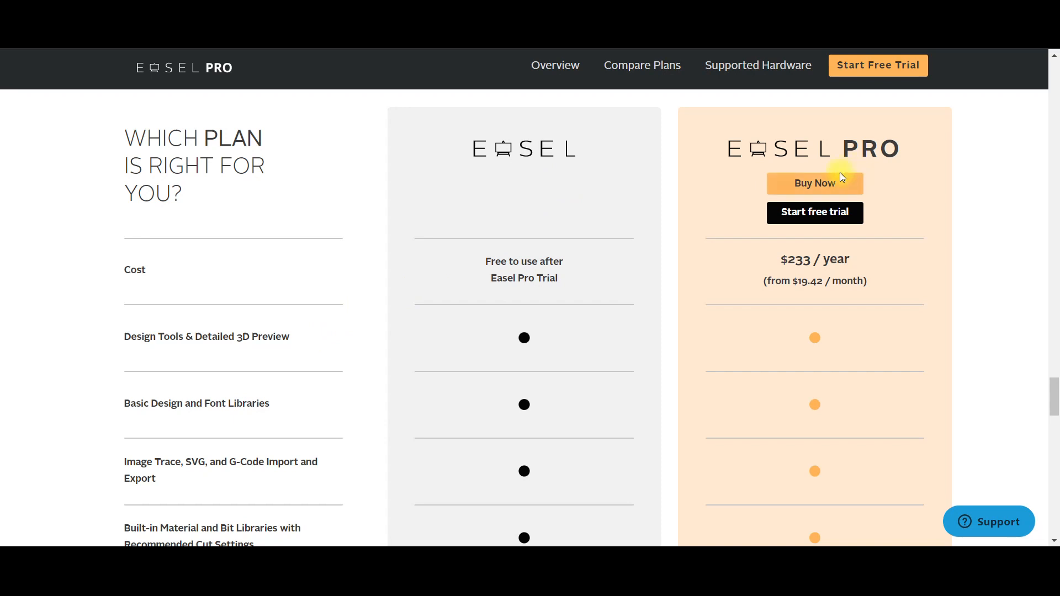
pyautogui.scroll(-1, 514, 298)
pyautogui.scroll(1, 512, 295)
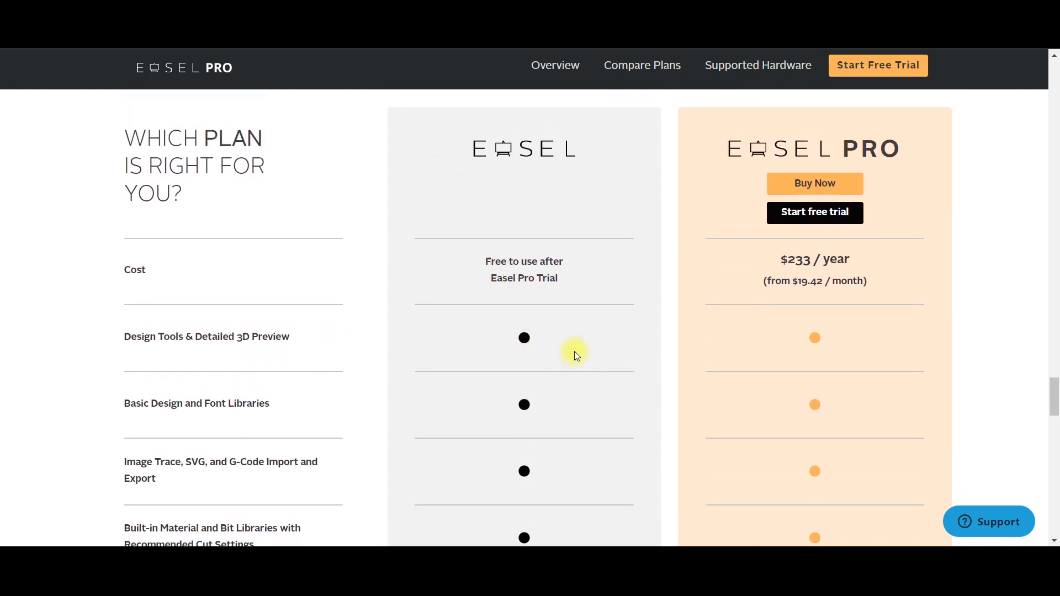
pyautogui.scroll(-1, 544, 368)
pyautogui.scroll(-1, 544, 369)
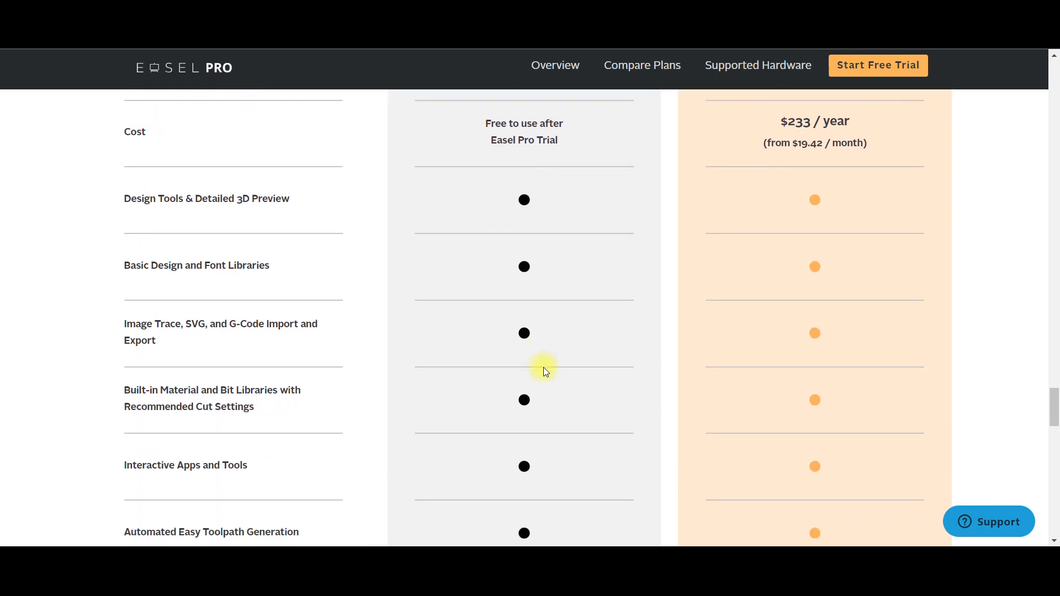
pyautogui.scroll(-4, 534, 353)
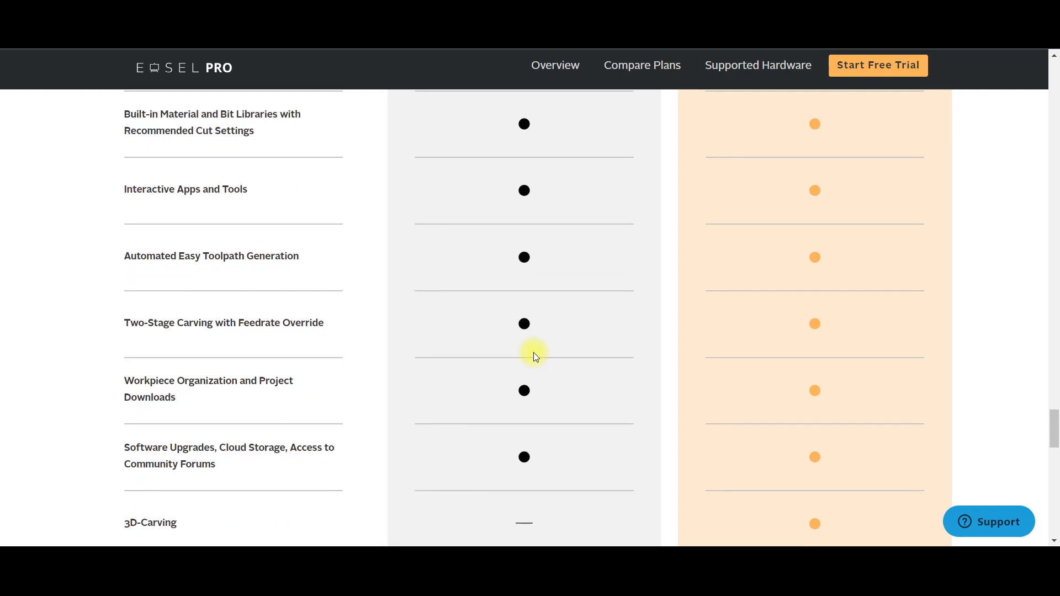
pyautogui.scroll(5, 533, 353)
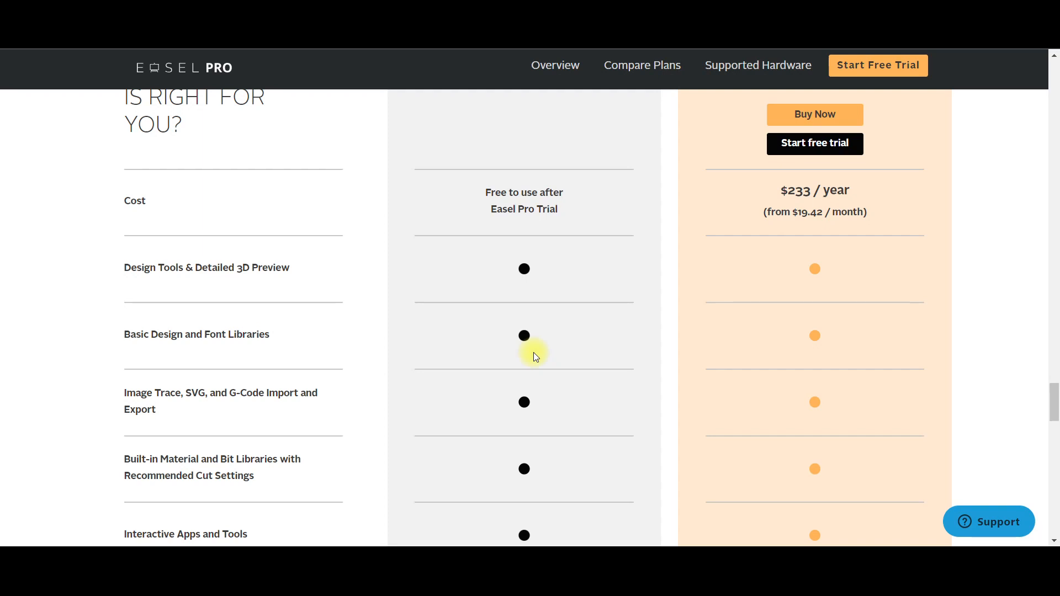
pyautogui.scroll(-1, 533, 354)
pyautogui.scroll(-4, 599, 358)
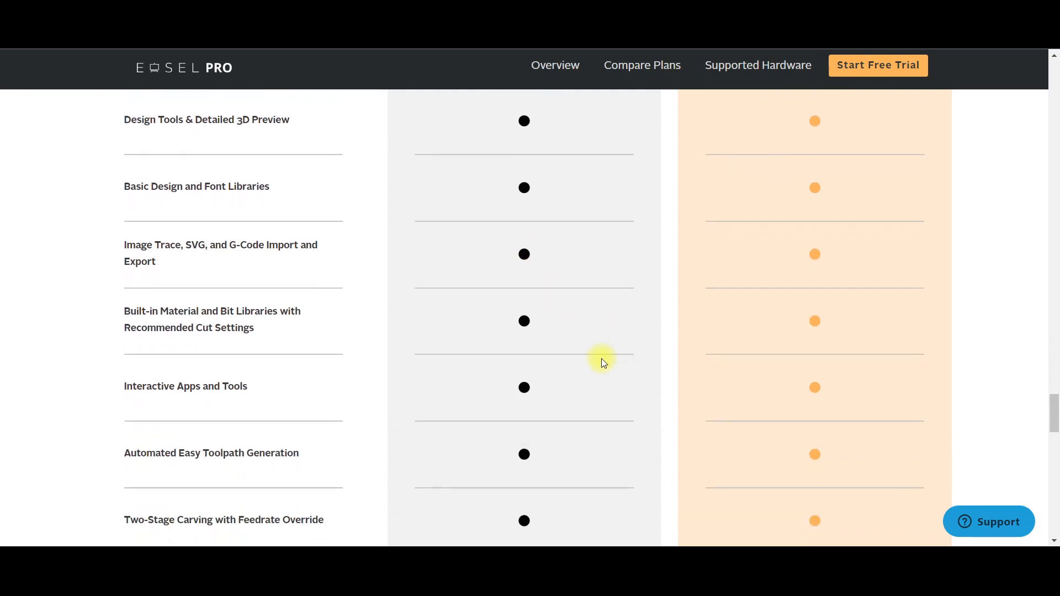
# Examine the advanced feature rows of the plan comparison, from 3D-Carving to Multiple Machine Profiles and Machine Parking.
pyautogui.scroll(-3, 614, 364)
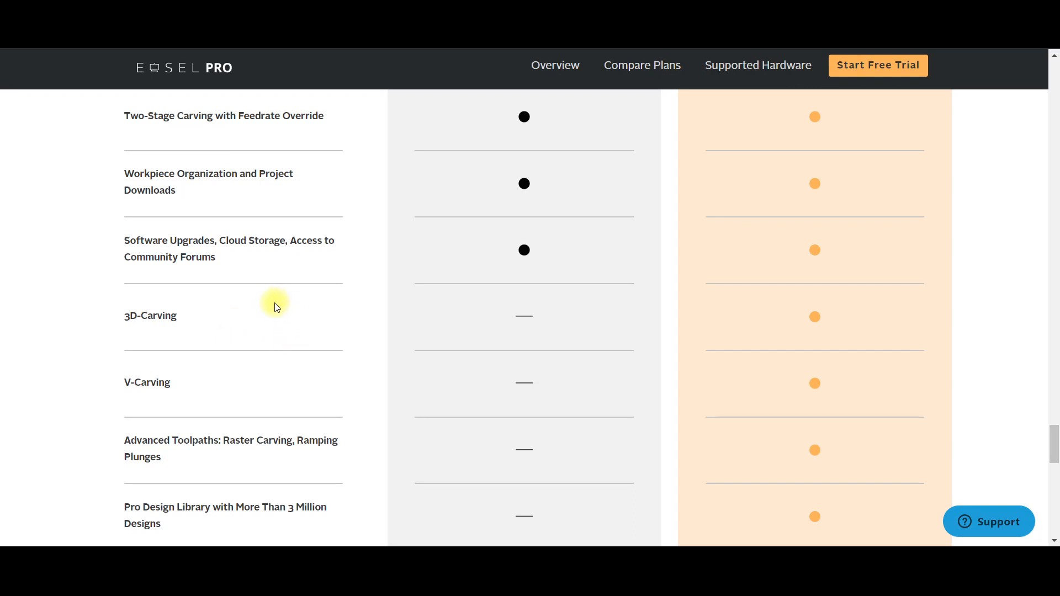
pyautogui.scroll(-1, 248, 305)
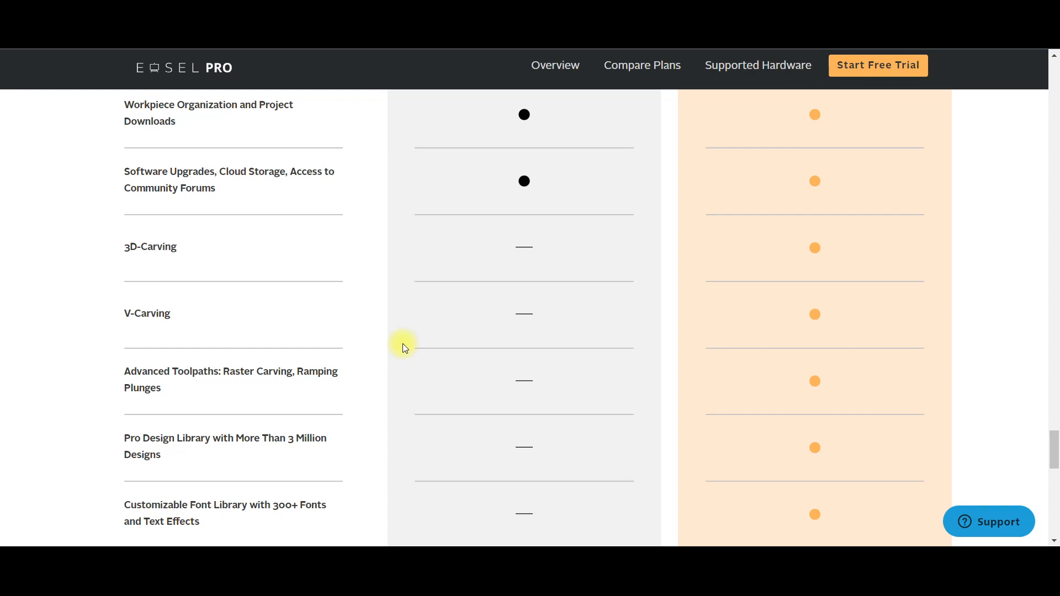
pyautogui.scroll(-6, 405, 347)
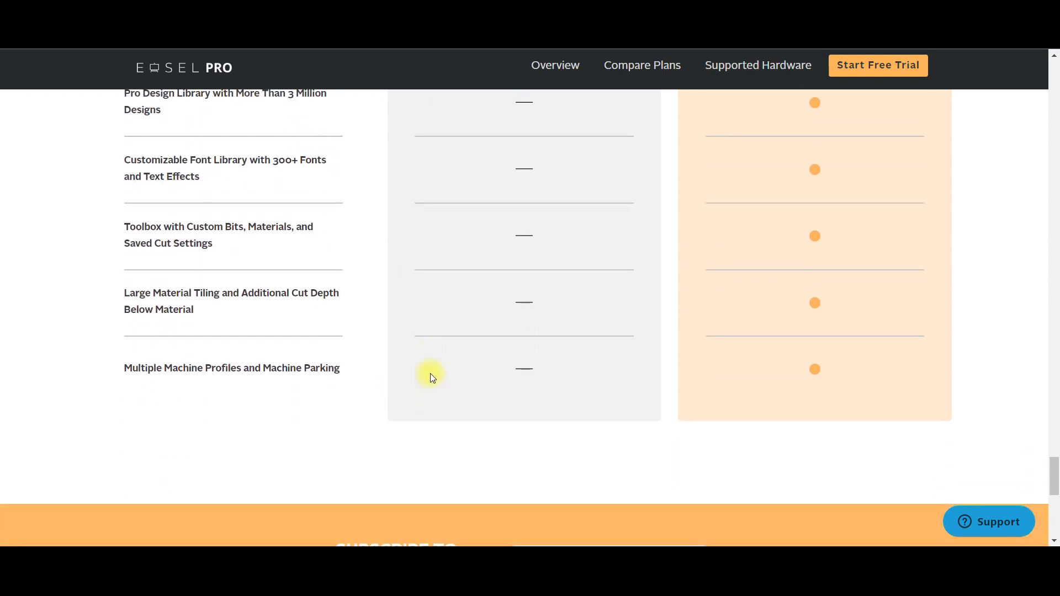
pyautogui.scroll(1, 366, 426)
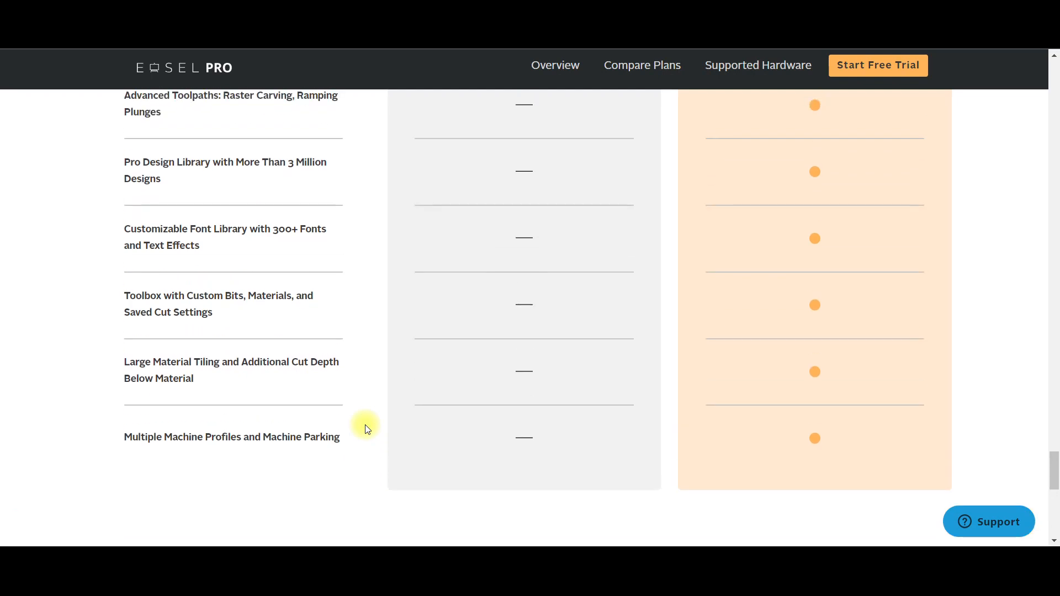
pyautogui.scroll(8, 367, 426)
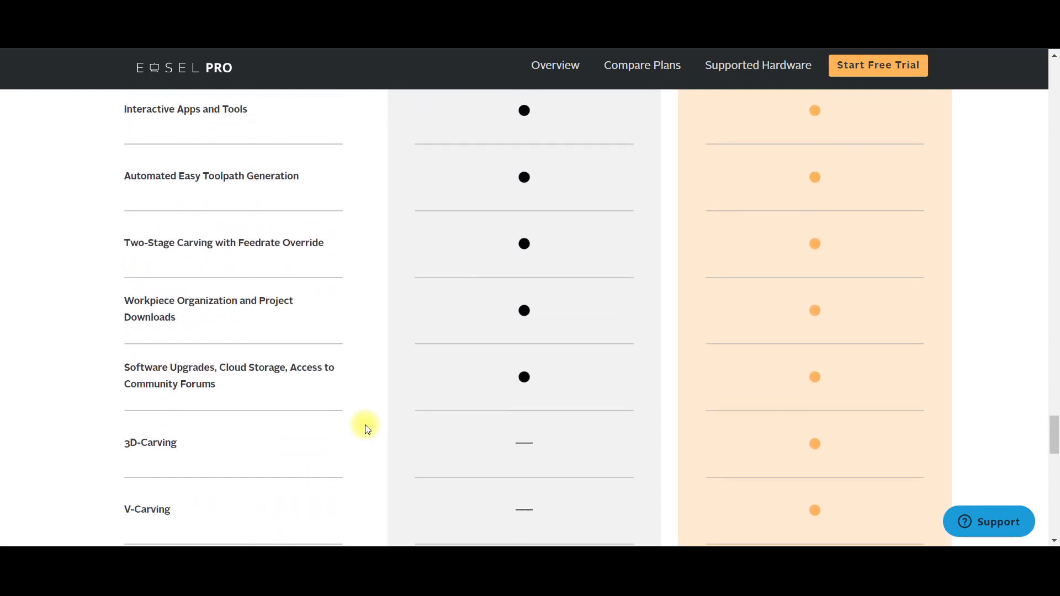
pyautogui.scroll(7, 366, 430)
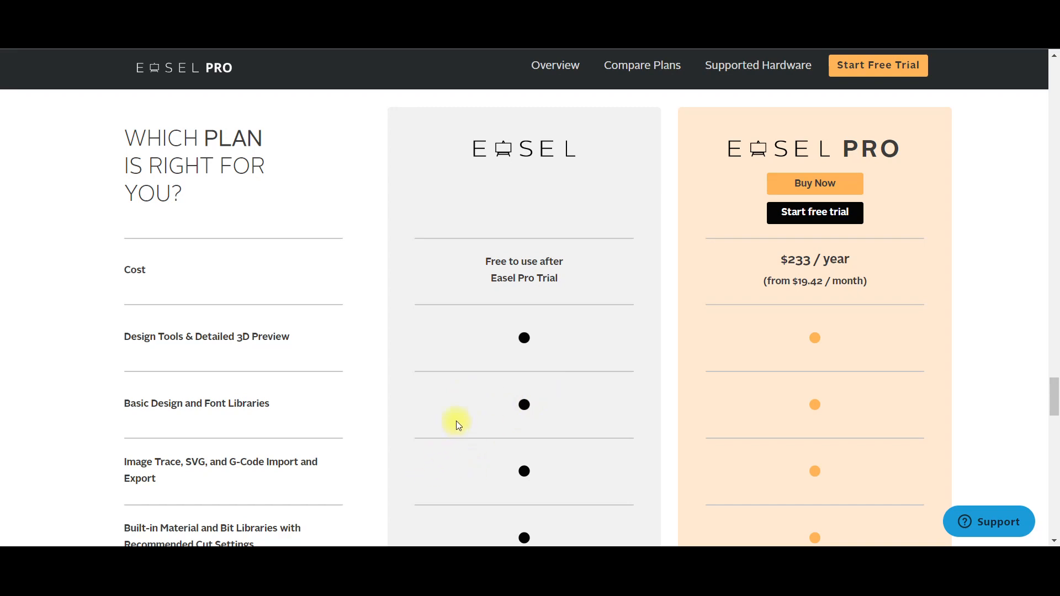
# Return to the start of the Easel product page and log in to Easel.
pyautogui.scroll(10, 456, 421)
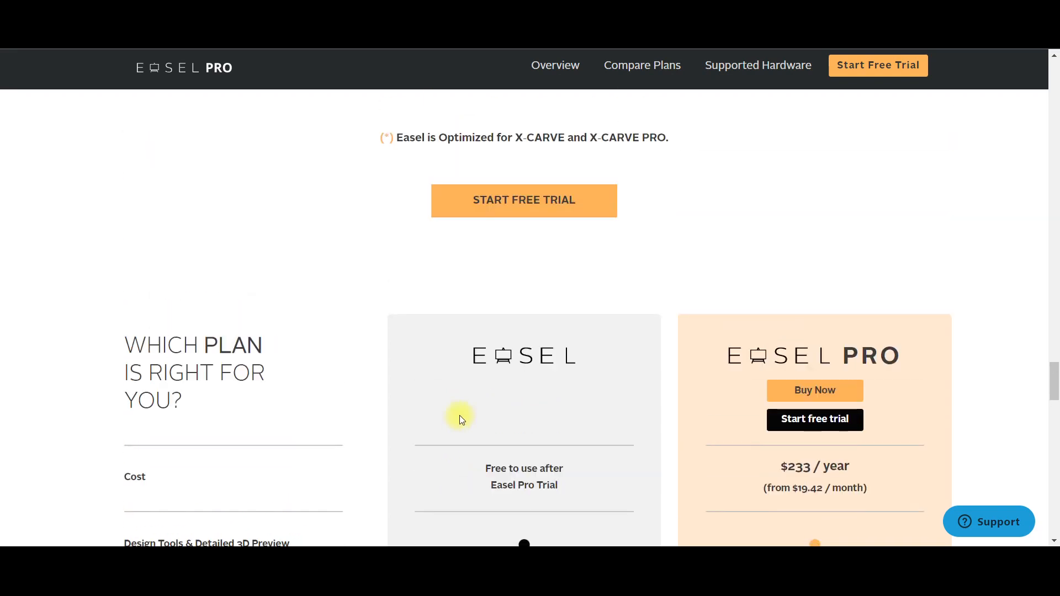
pyautogui.scroll(1, 461, 415)
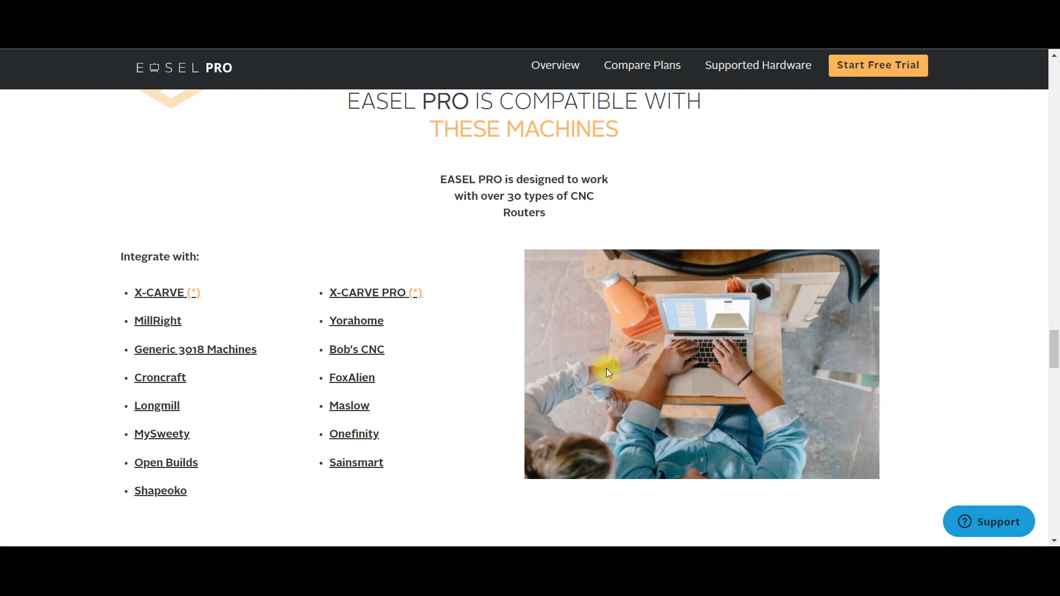
pyautogui.scroll(4, 505, 265)
pyautogui.scroll(15, 504, 268)
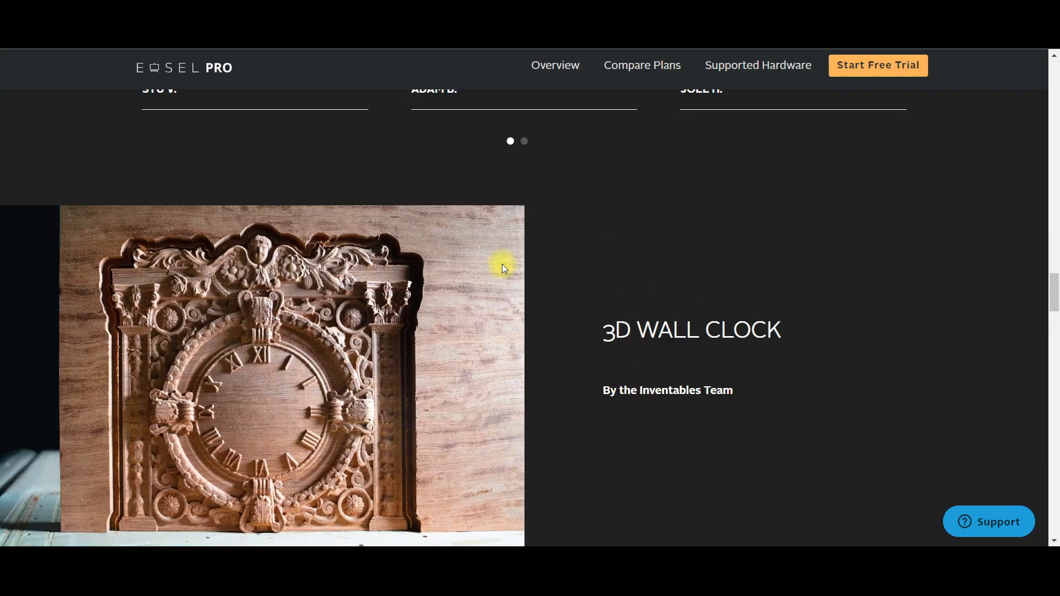
pyautogui.scroll(20, 504, 268)
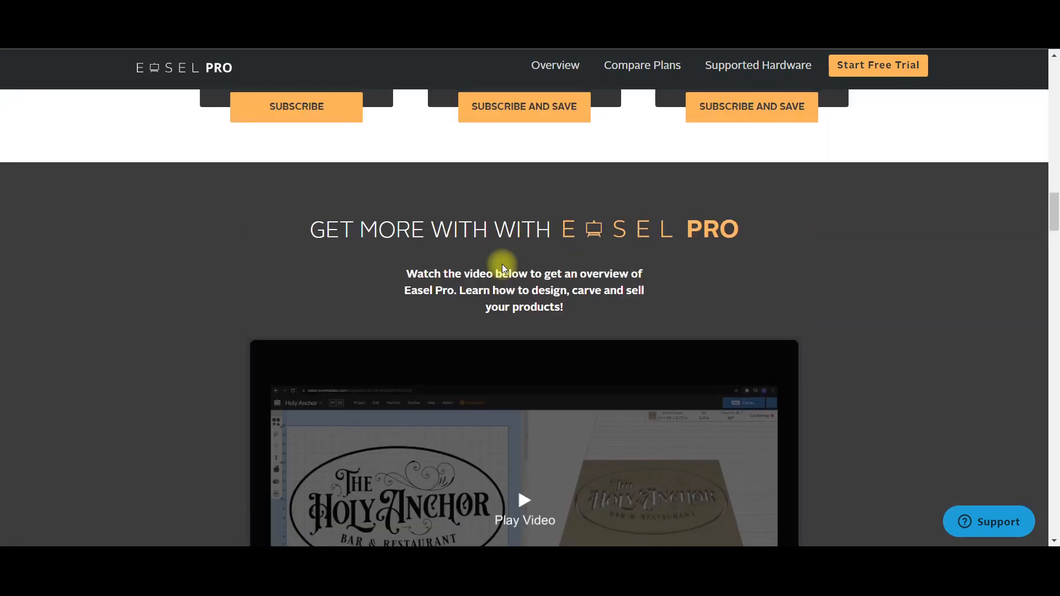
pyautogui.scroll(15, 504, 269)
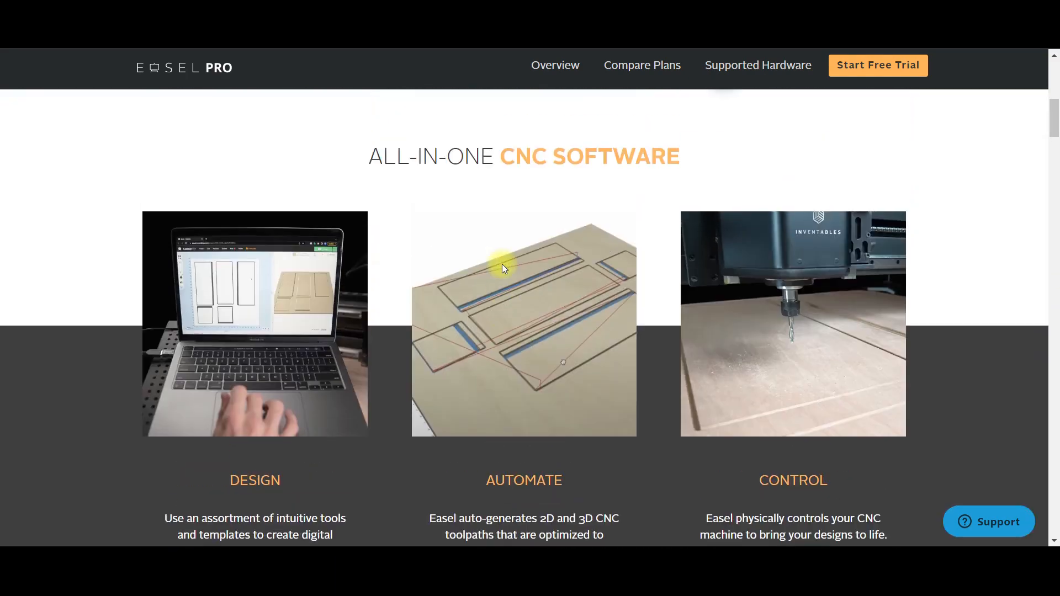
pyautogui.scroll(3, 504, 268)
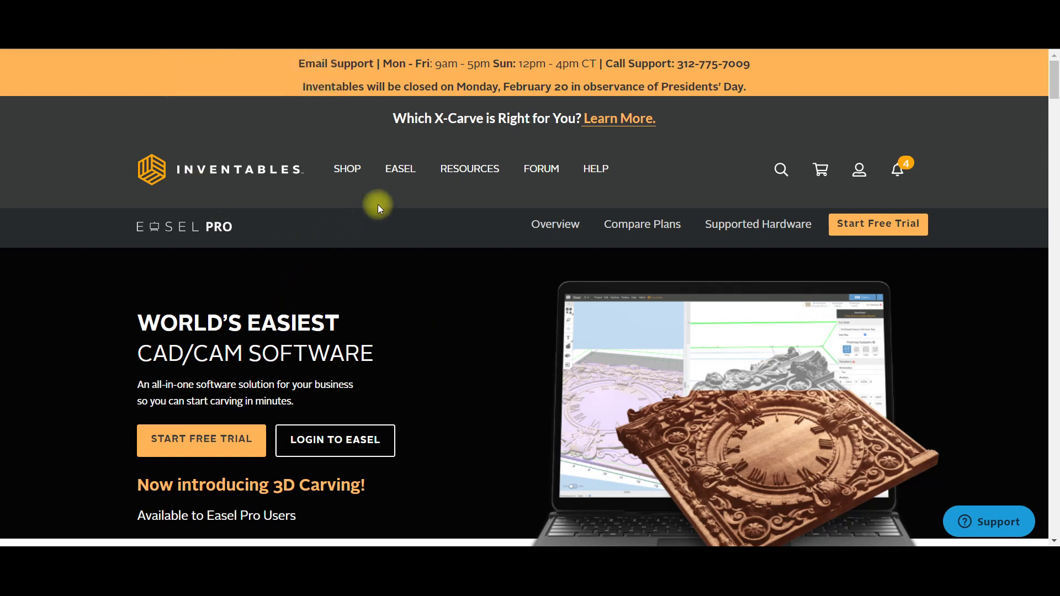
pyautogui.click(398, 172)
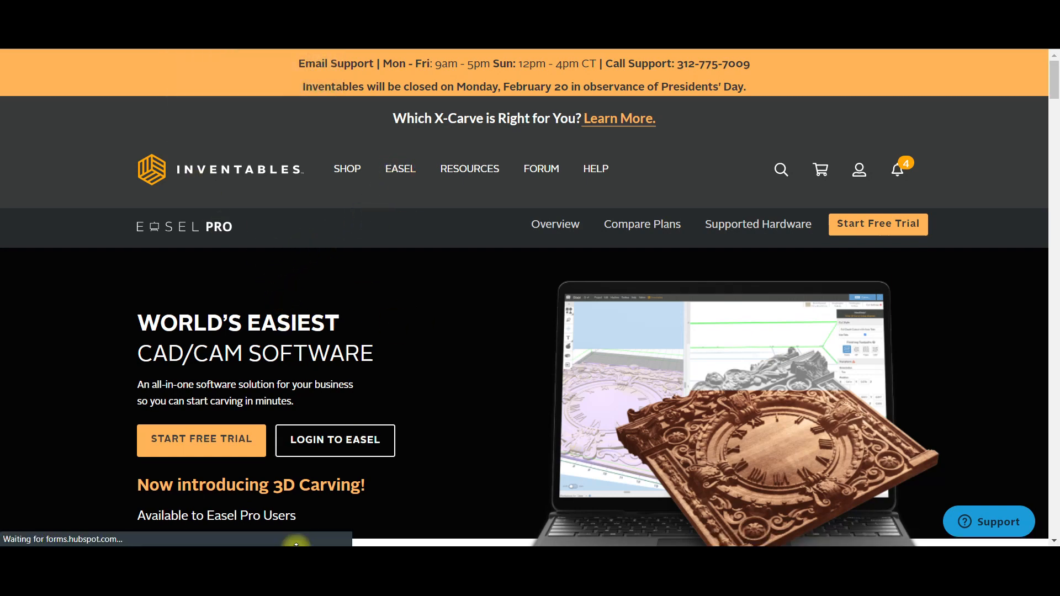
pyautogui.click(335, 450)
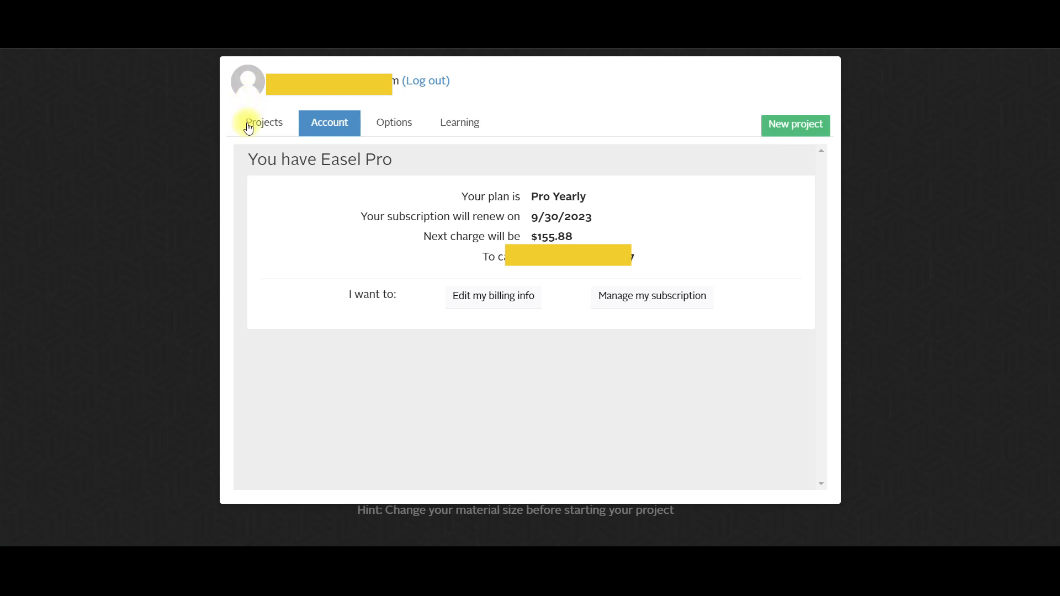
# Show the account's Easel projects and browse the featured and saved projects.
pyautogui.click(258, 138)
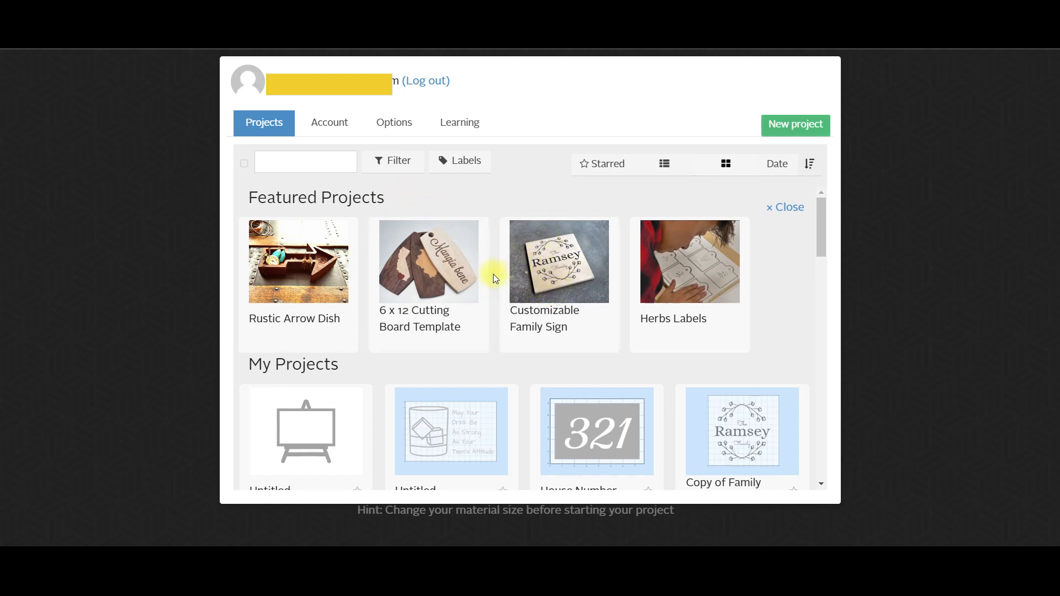
pyautogui.scroll(-3, 433, 307)
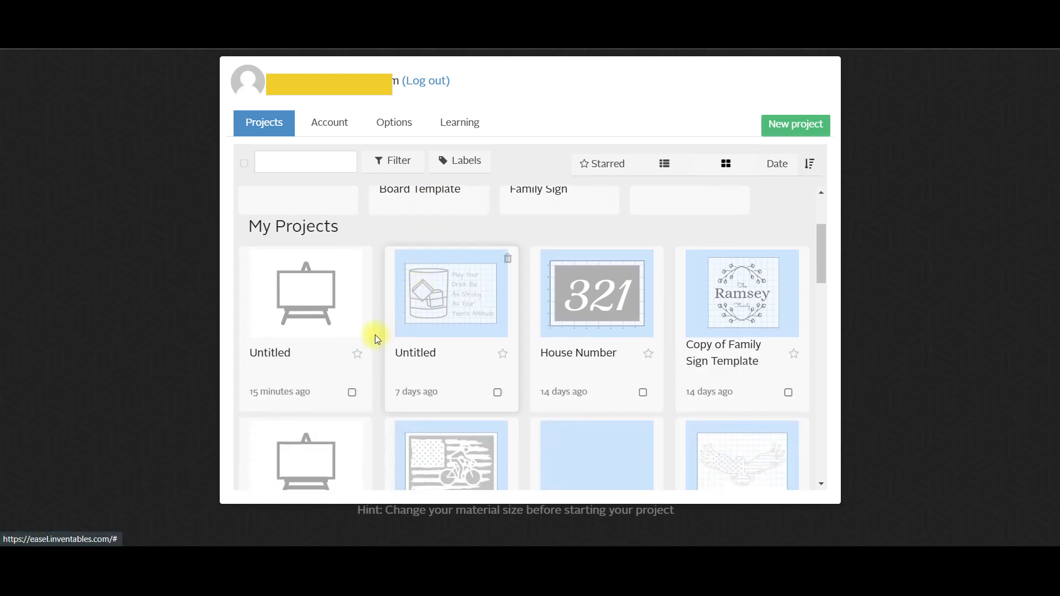
pyautogui.scroll(-3, 681, 348)
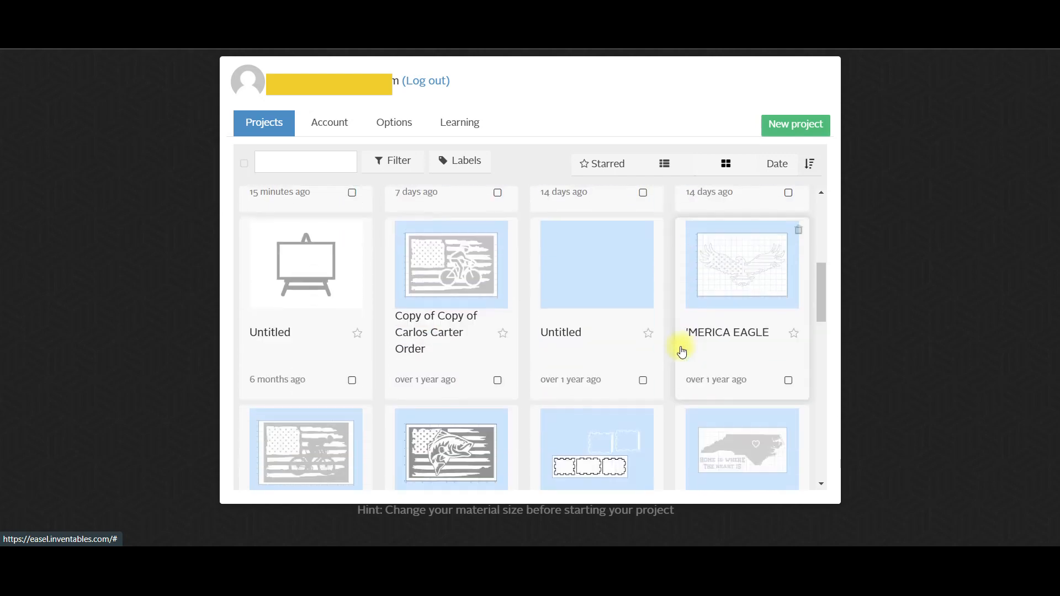
pyautogui.scroll(6, 682, 352)
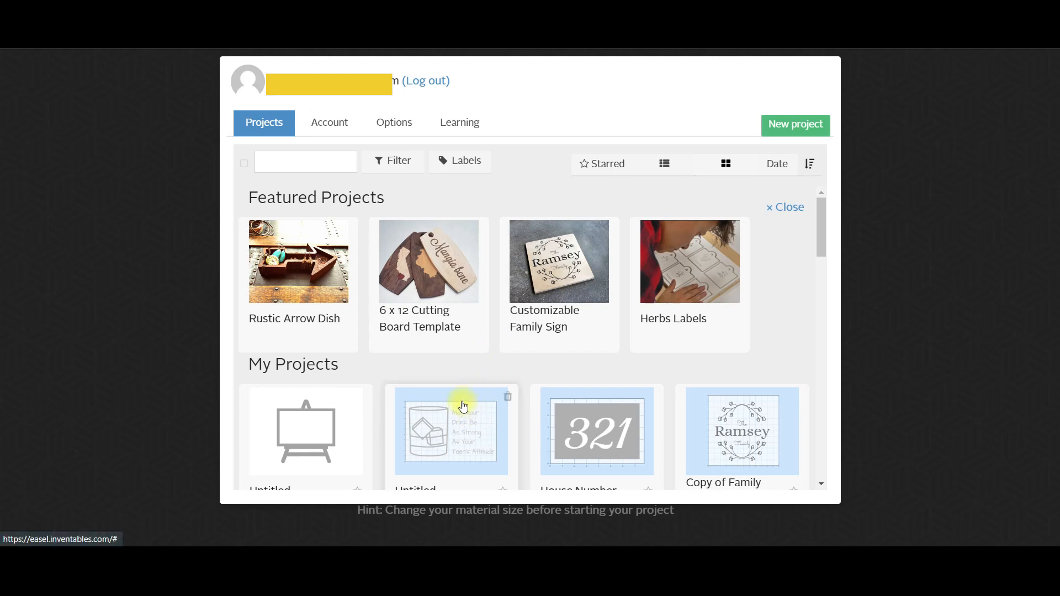
# Browse the saved projects and open the most recent Untitled project.
pyautogui.scroll(-3, 465, 406)
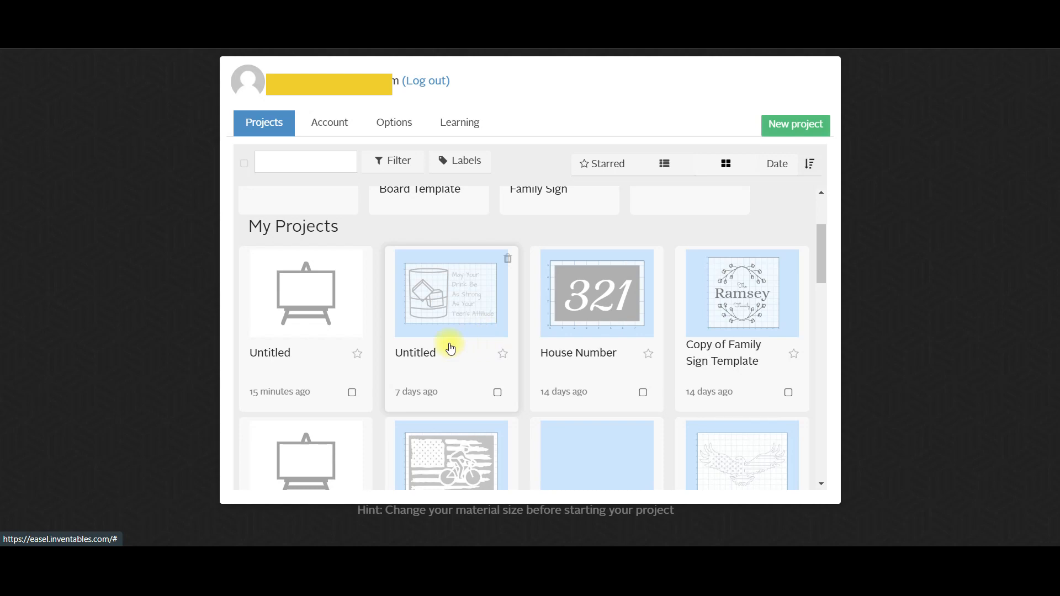
pyautogui.scroll(3, 308, 332)
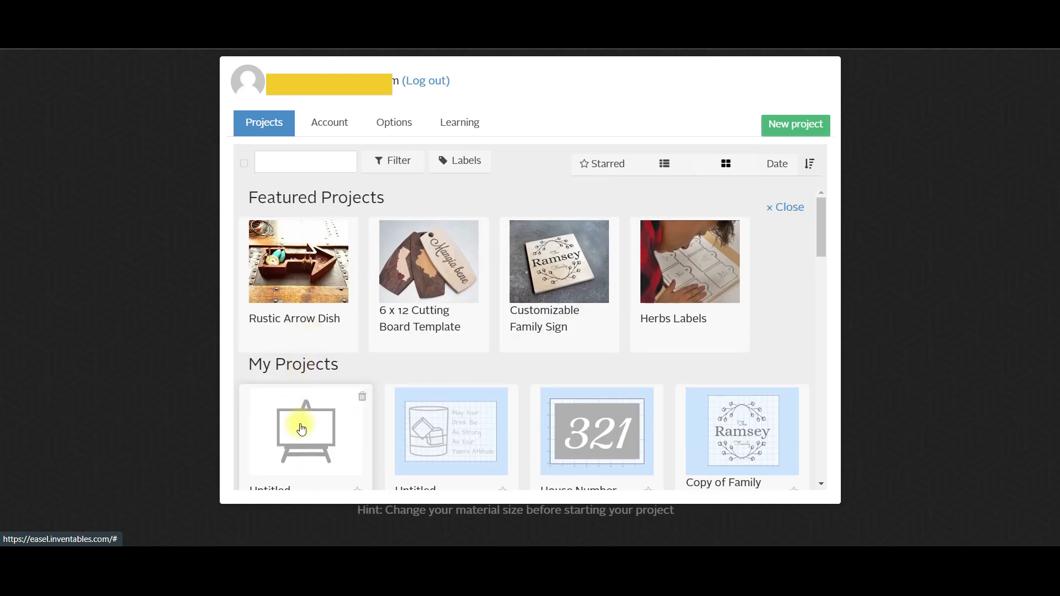
pyautogui.scroll(-2, 288, 403)
pyautogui.click(269, 370)
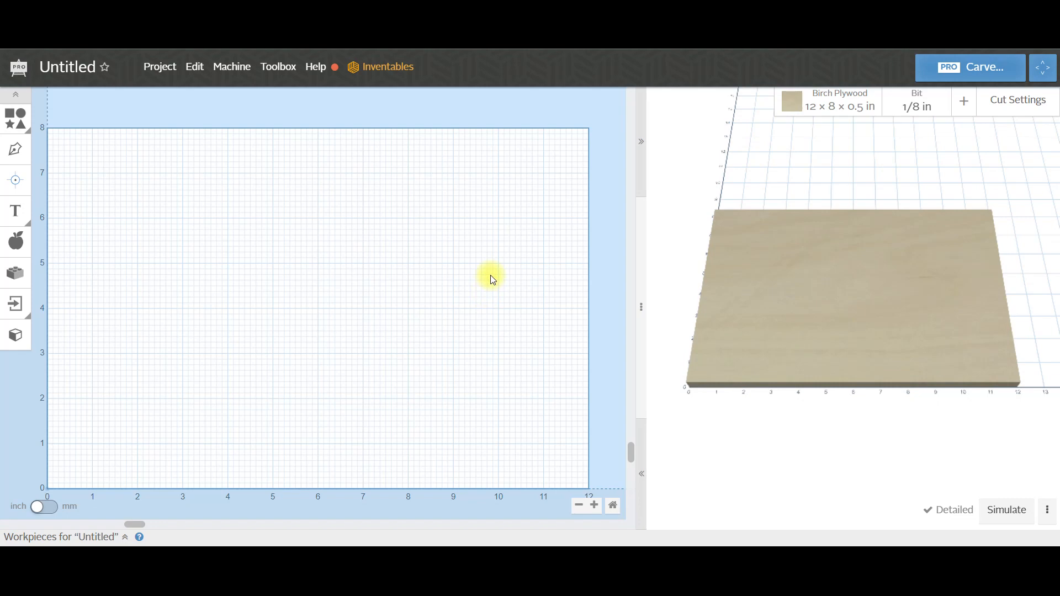
# Look through the available material types and set the workpiece material to Pine.
pyautogui.click(833, 113)
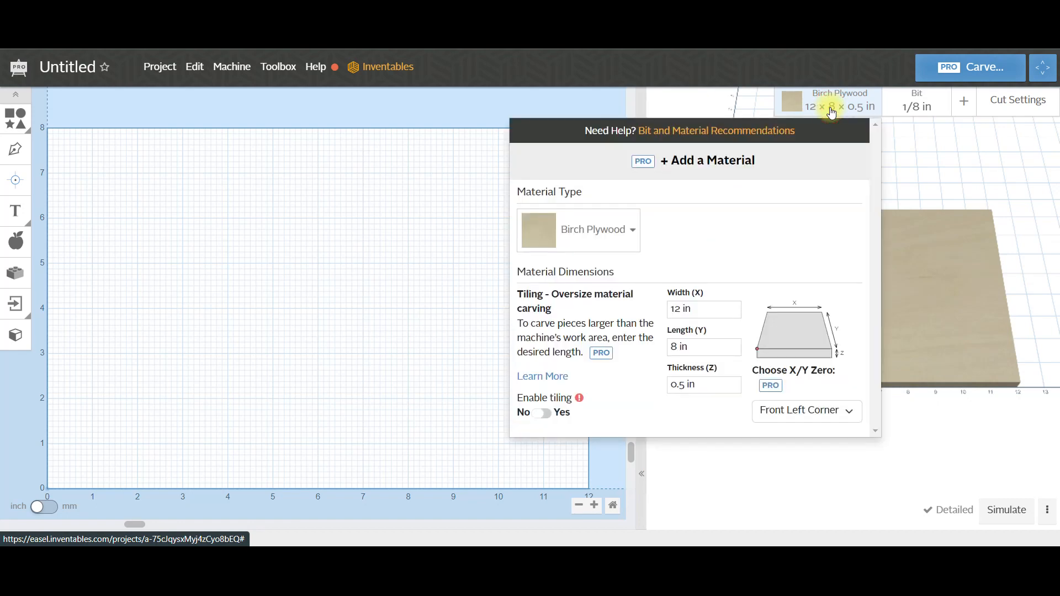
pyautogui.click(635, 232)
pyautogui.scroll(-5, 600, 362)
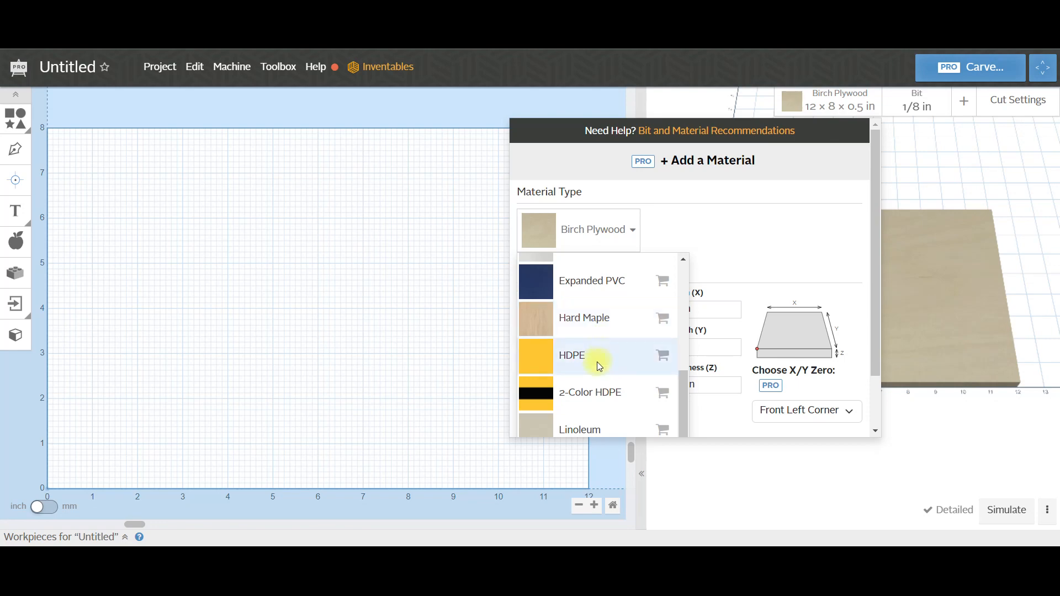
pyautogui.scroll(-3, 597, 362)
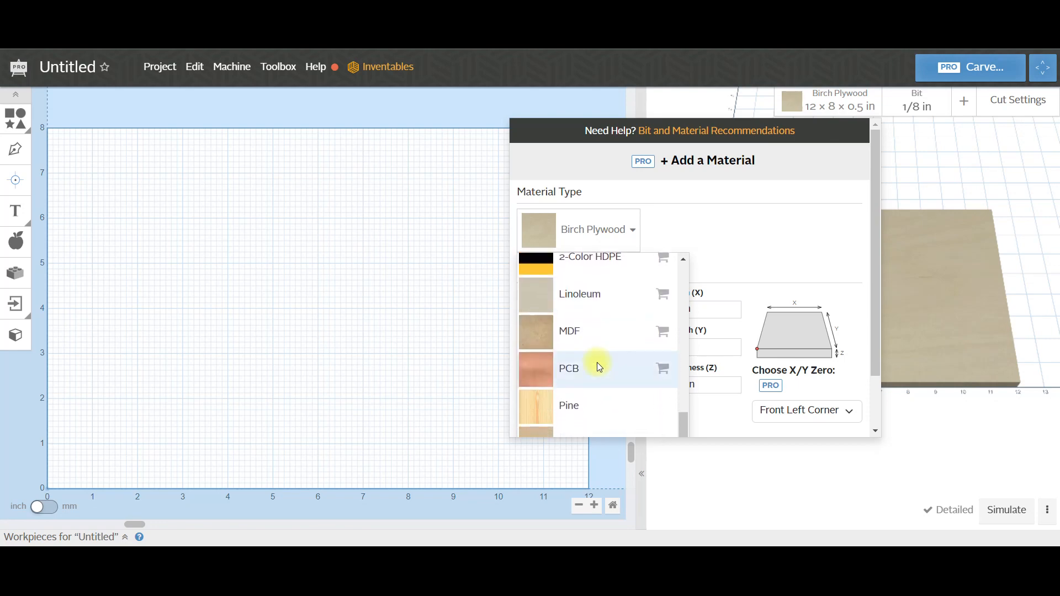
pyautogui.scroll(-1, 595, 407)
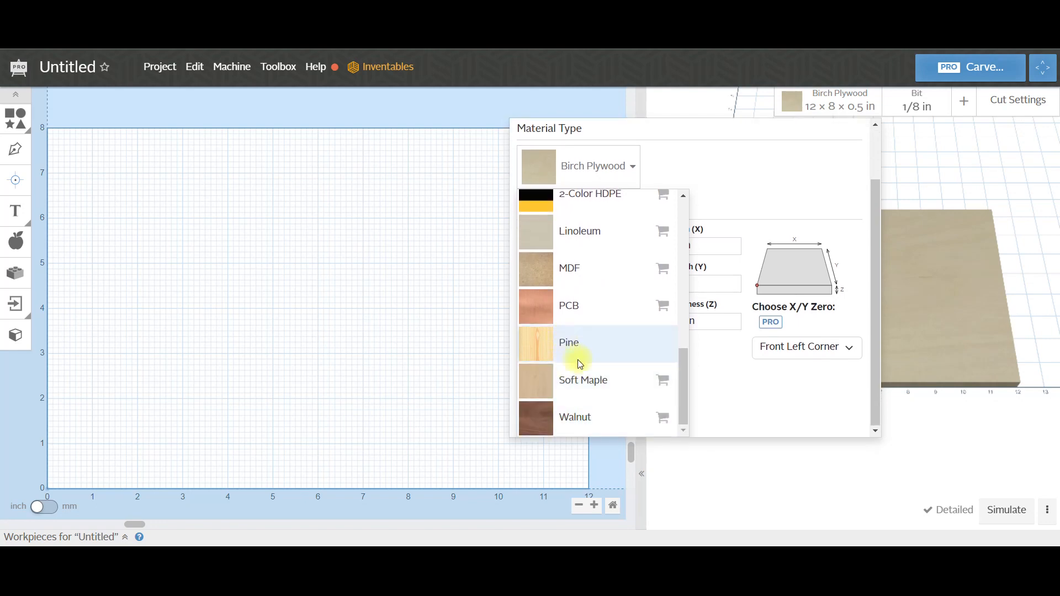
pyautogui.moveTo(687, 379)
pyautogui.mouseDown()
pyautogui.moveTo(651, 208)
pyautogui.moveTo(700, 390)
pyautogui.mouseUp()
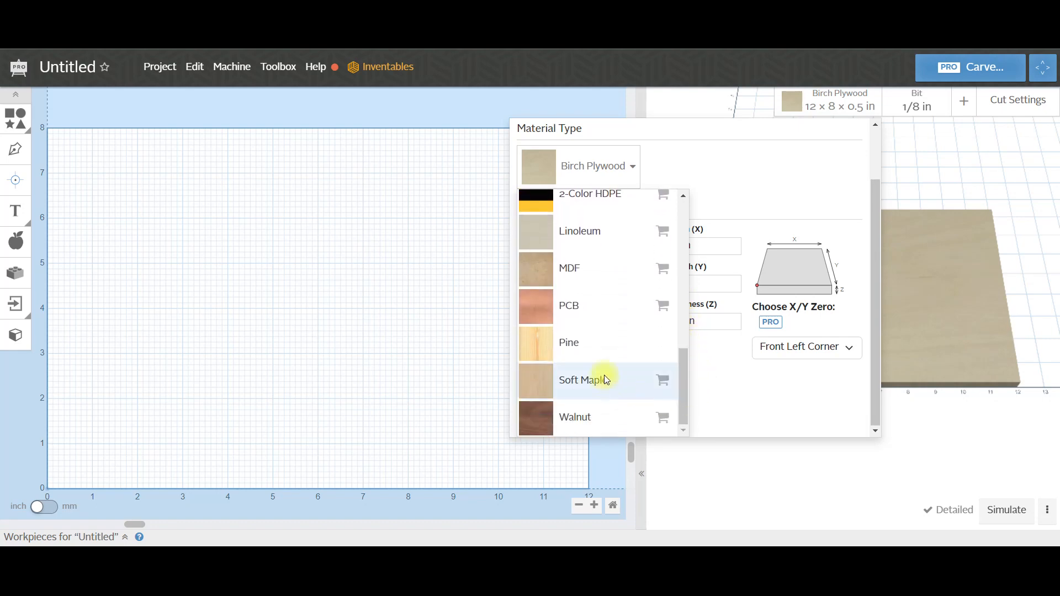
pyautogui.click(578, 351)
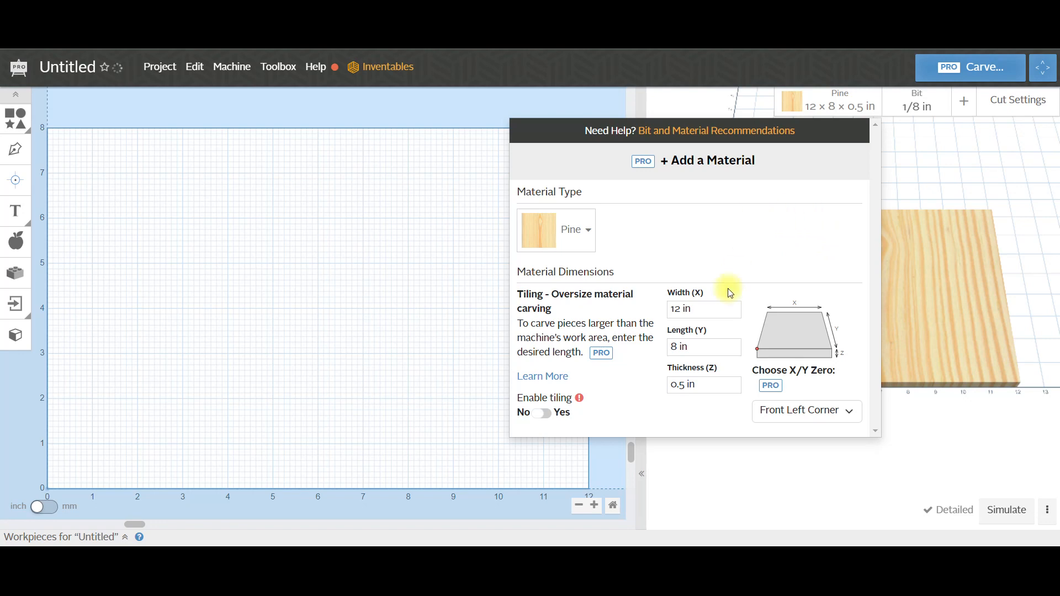
# Set the material dimensions to 14 in wide, 5.75 in long and 0.75 in thick.
pyautogui.moveTo(706, 308); pyautogui.dragTo(666, 314)
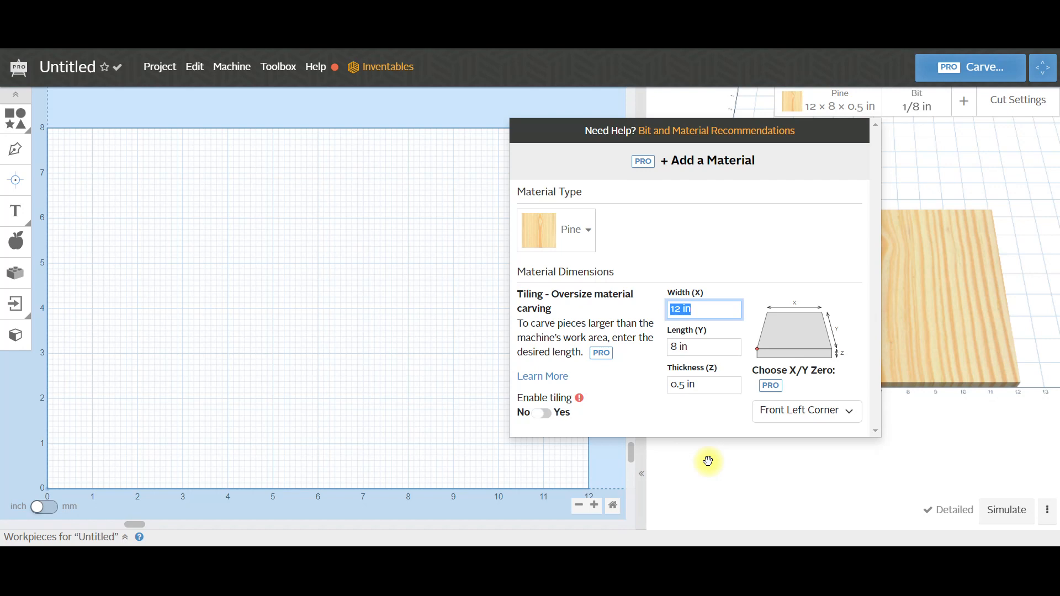
pyautogui.write('14')
pyautogui.click(700, 347)
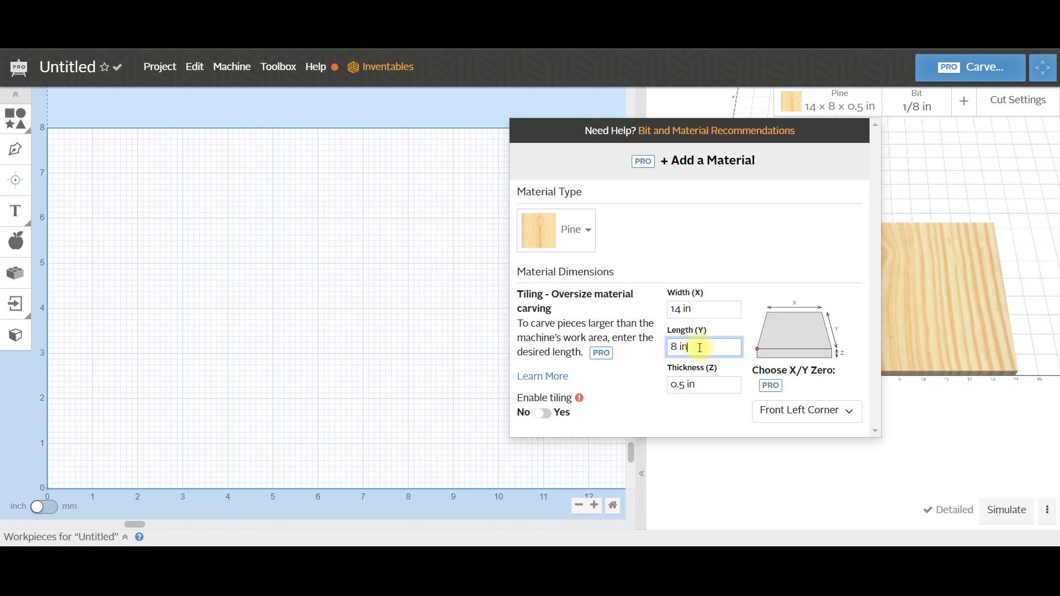
pyautogui.press('BackSpace')
pyautogui.press('BackSpace')
pyautogui.press('BackSpace')
pyautogui.press('BackSpace')
pyautogui.write('5.75')
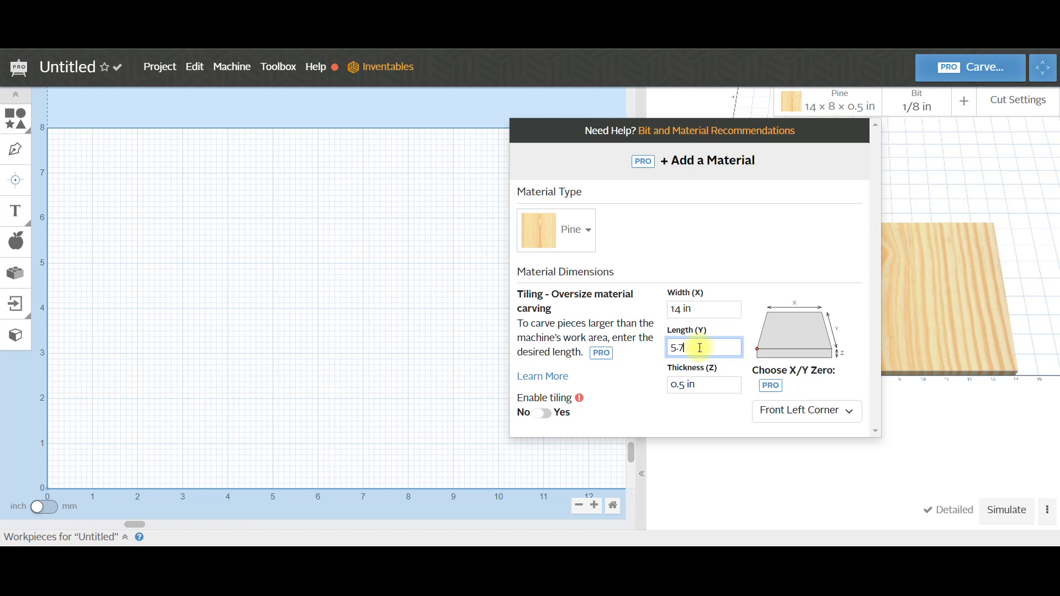
pyautogui.click(719, 386)
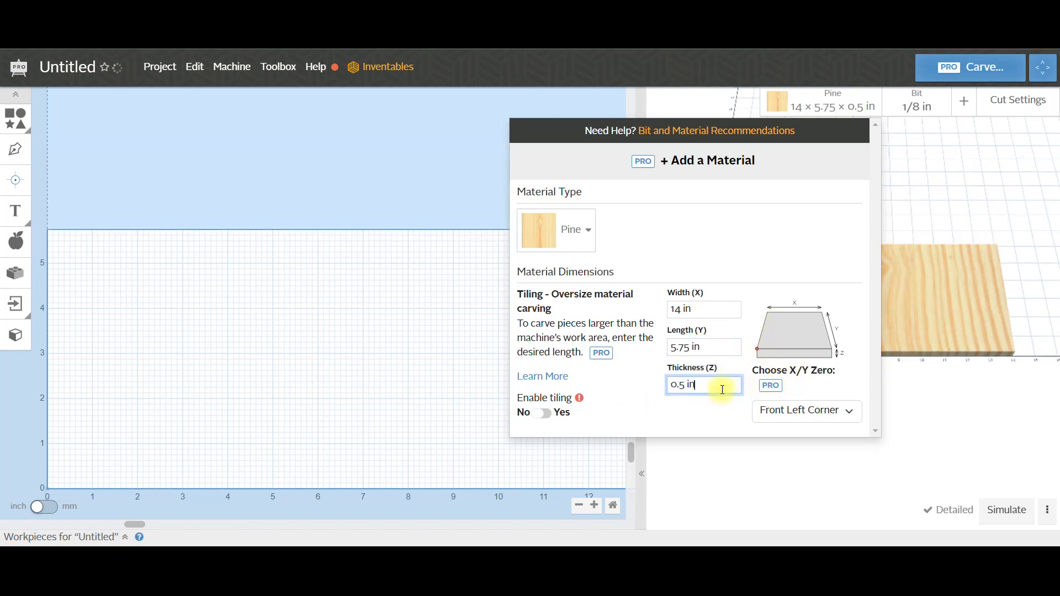
pyautogui.moveTo(700, 385); pyautogui.dragTo(568, 398)
pyautogui.write('.75')
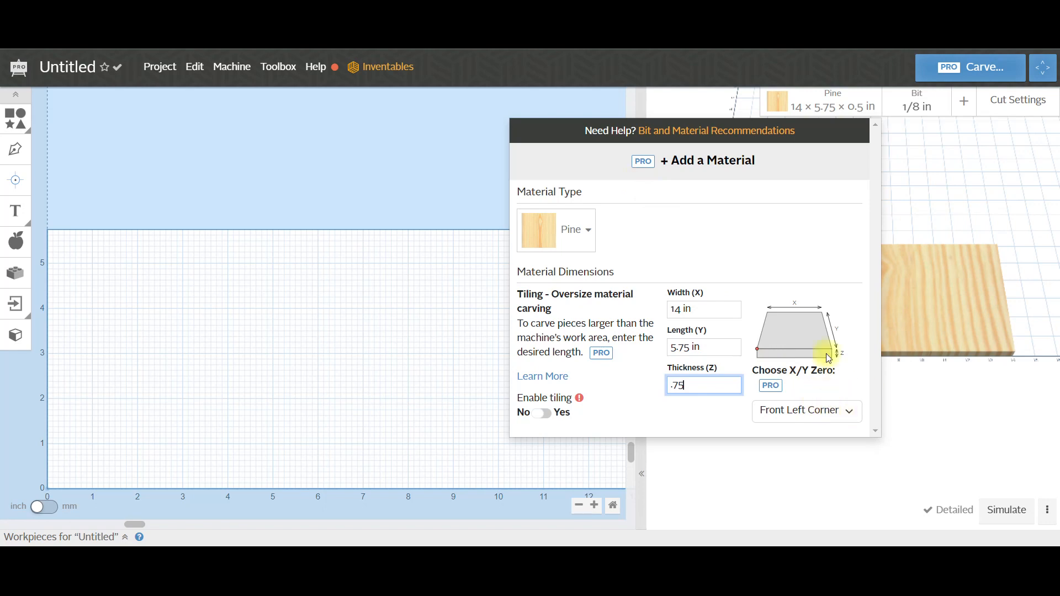
# Try the X/Y zero at Center, set it back to Front Left Corner, and close the material settings.
pyautogui.click(849, 414)
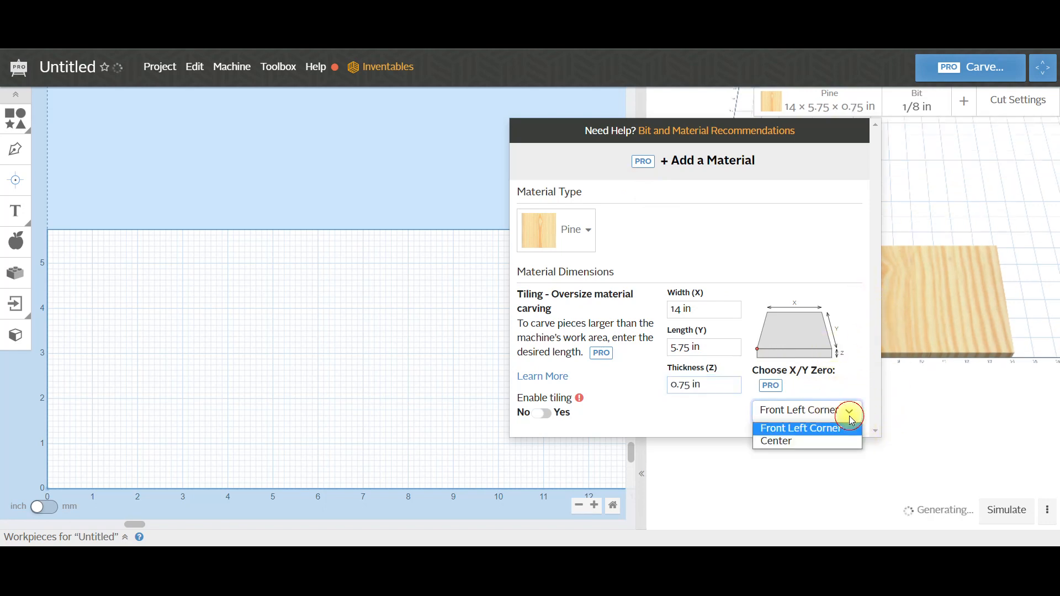
pyautogui.click(780, 443)
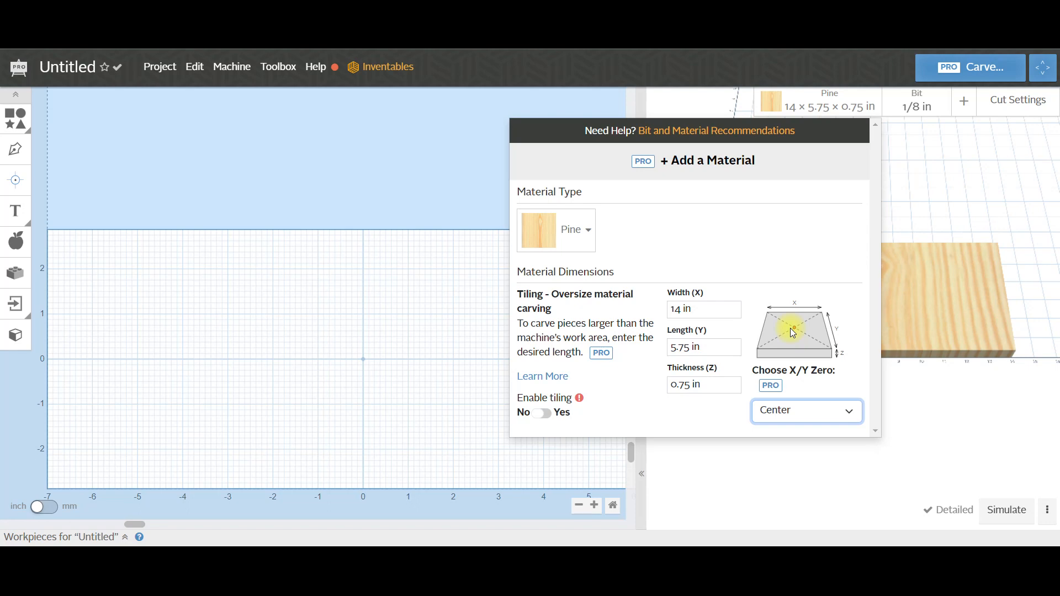
pyautogui.click(846, 410)
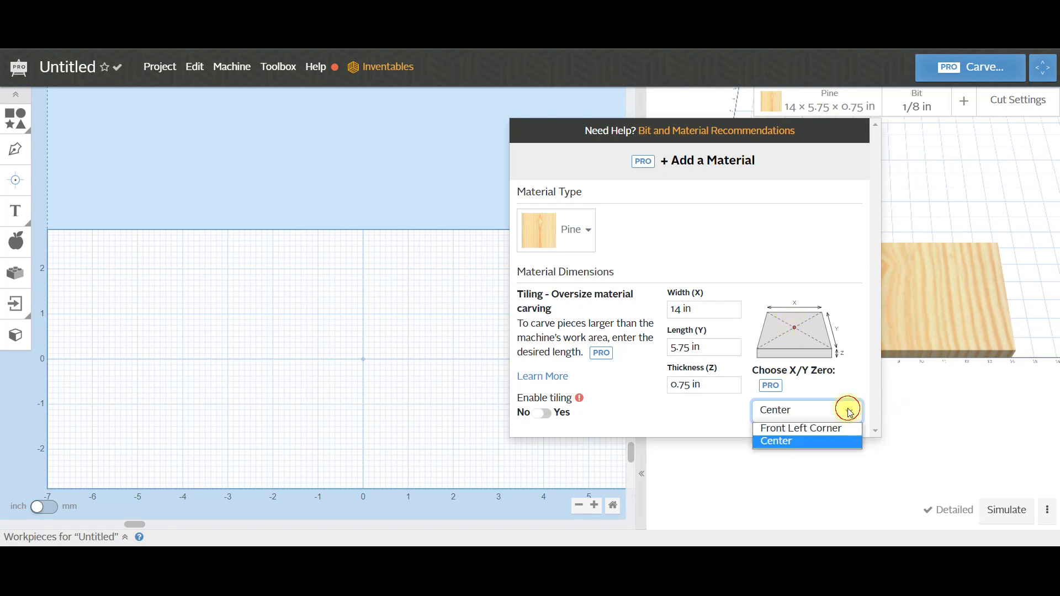
pyautogui.click(810, 428)
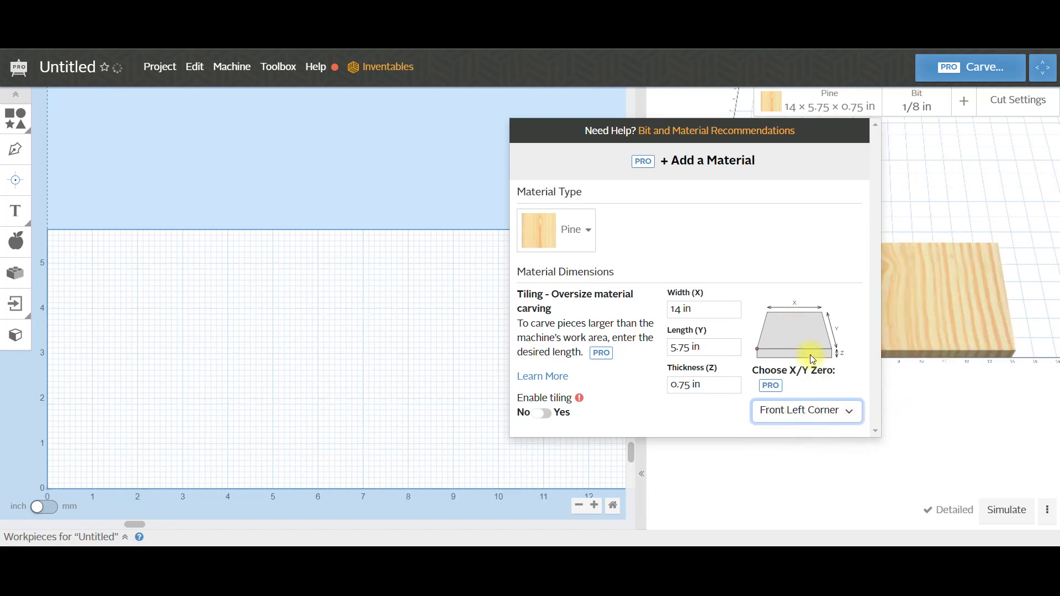
pyautogui.click(768, 251)
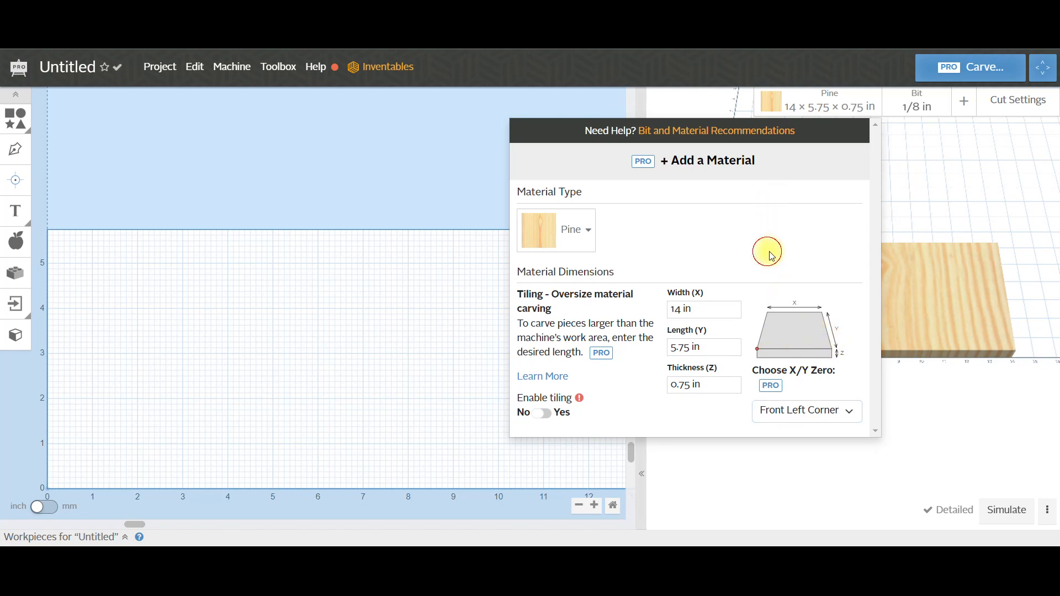
pyautogui.click(356, 144)
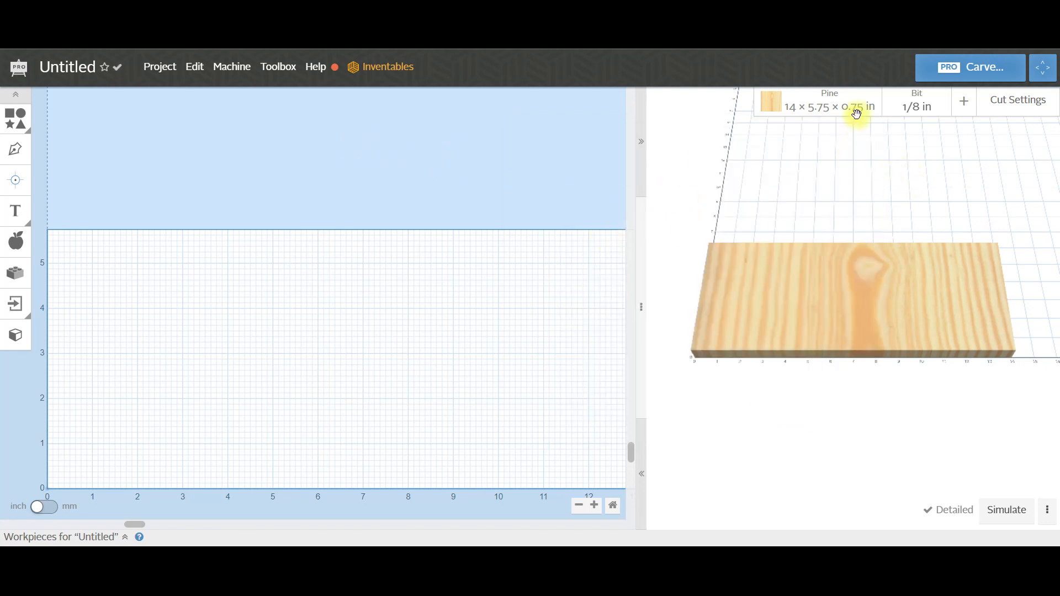
# Look through the end mills and V bits and choose the 90 Deg x 1/4 in SHK V bit.
pyautogui.click(914, 112)
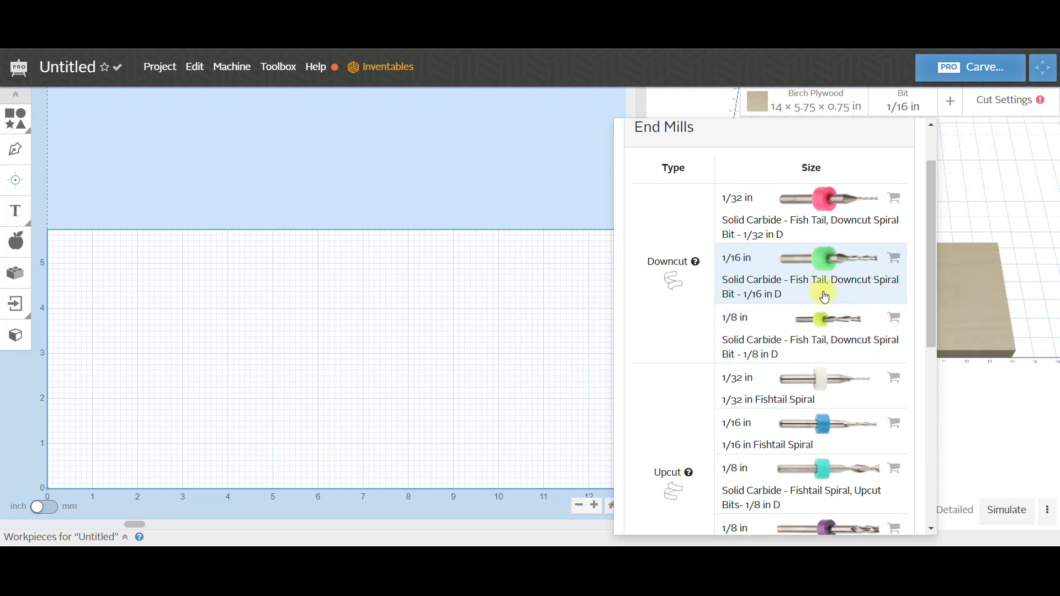
pyautogui.scroll(1, 800, 231)
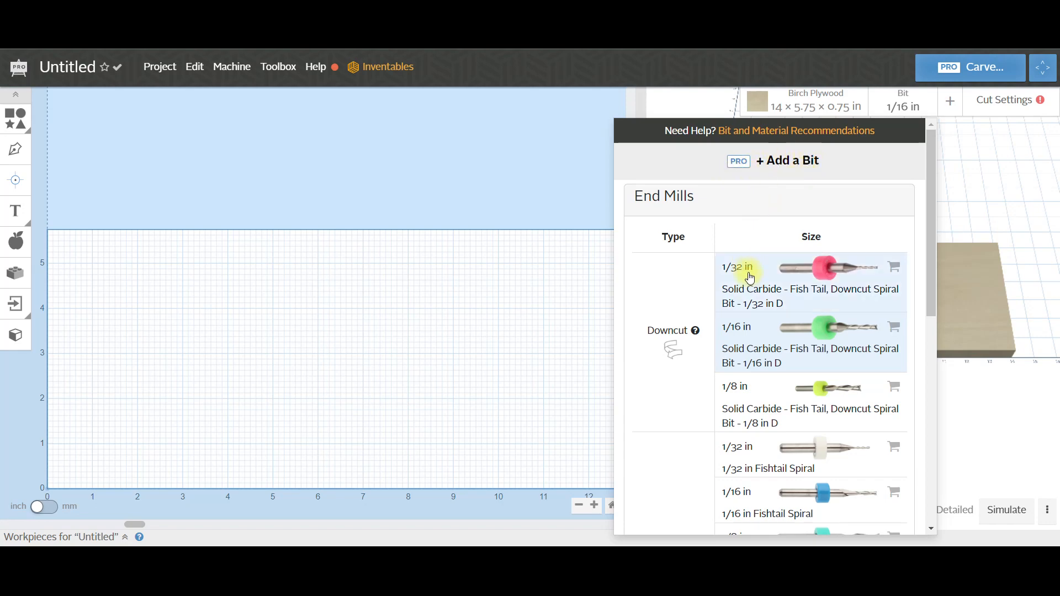
pyautogui.scroll(-1, 756, 306)
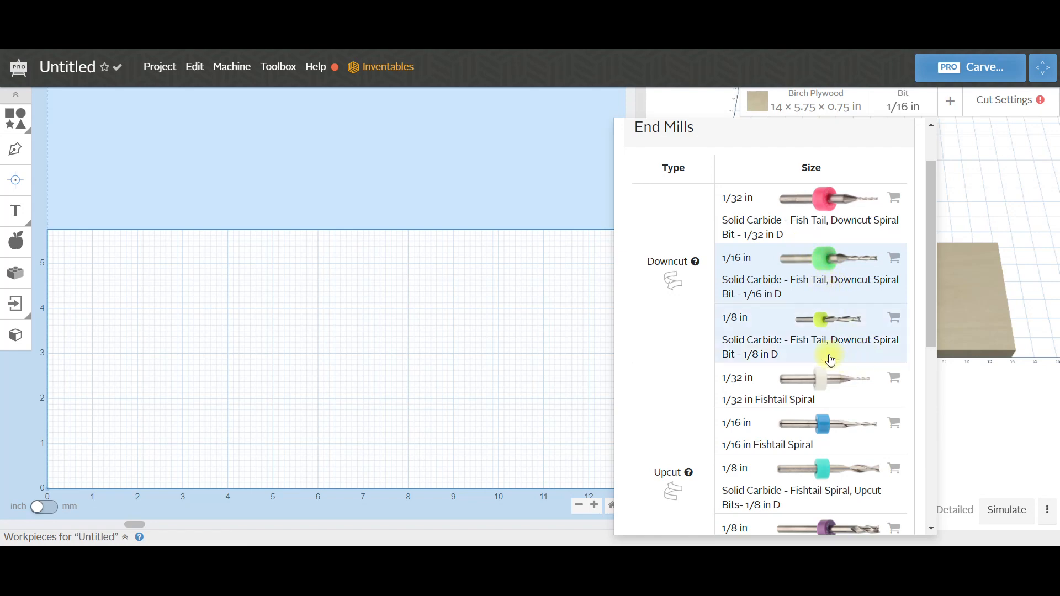
pyautogui.scroll(-7, 828, 356)
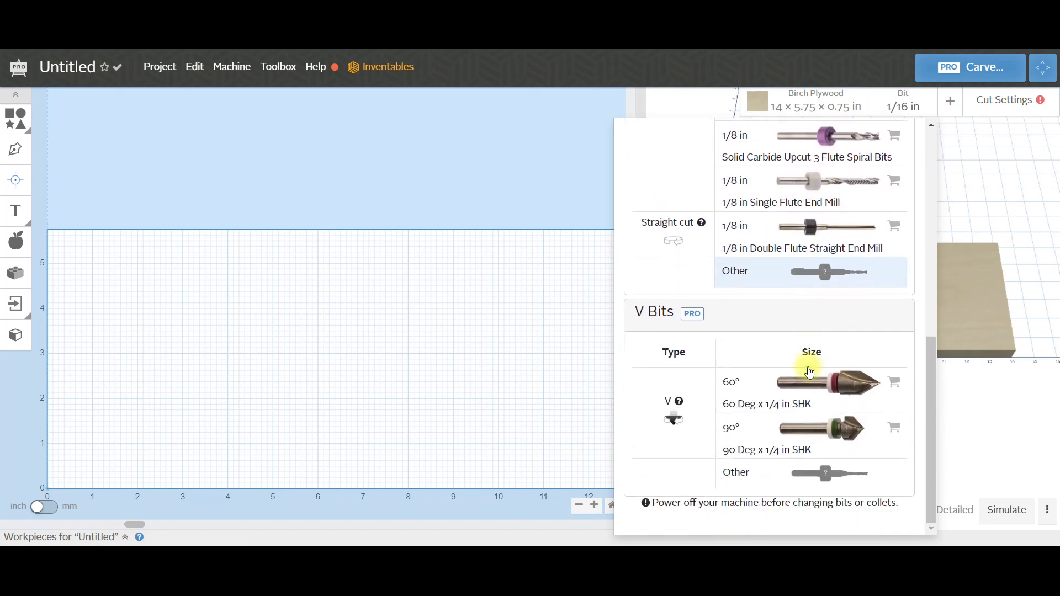
pyautogui.click(787, 442)
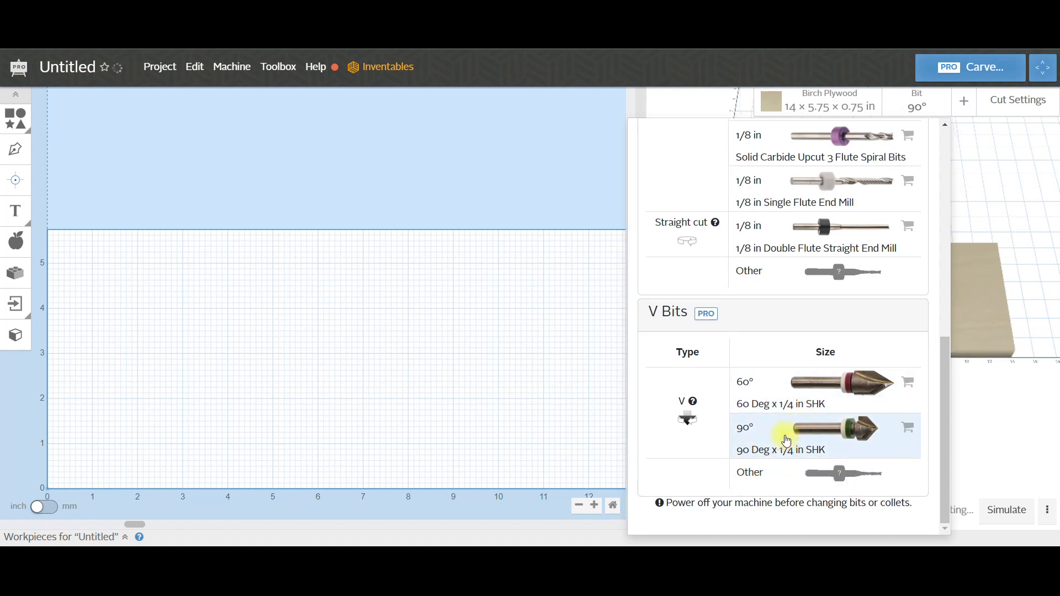
# Review the cut settings, including feed rate, plunge rate, depth per pass, fill method and plunge options.
pyautogui.click(1019, 111)
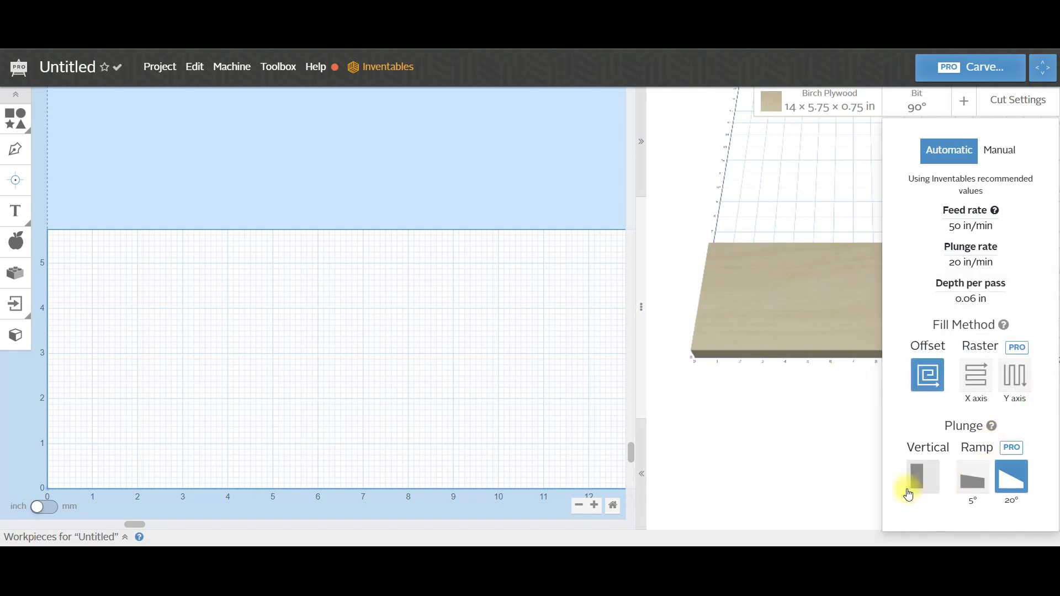
pyautogui.moveTo(992, 426)
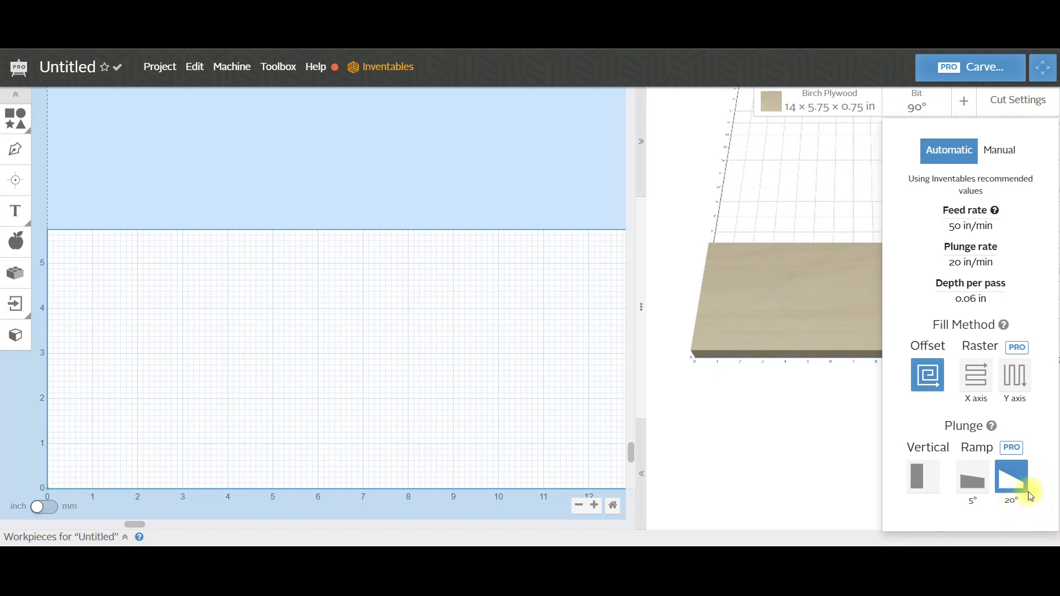
pyautogui.click(689, 153)
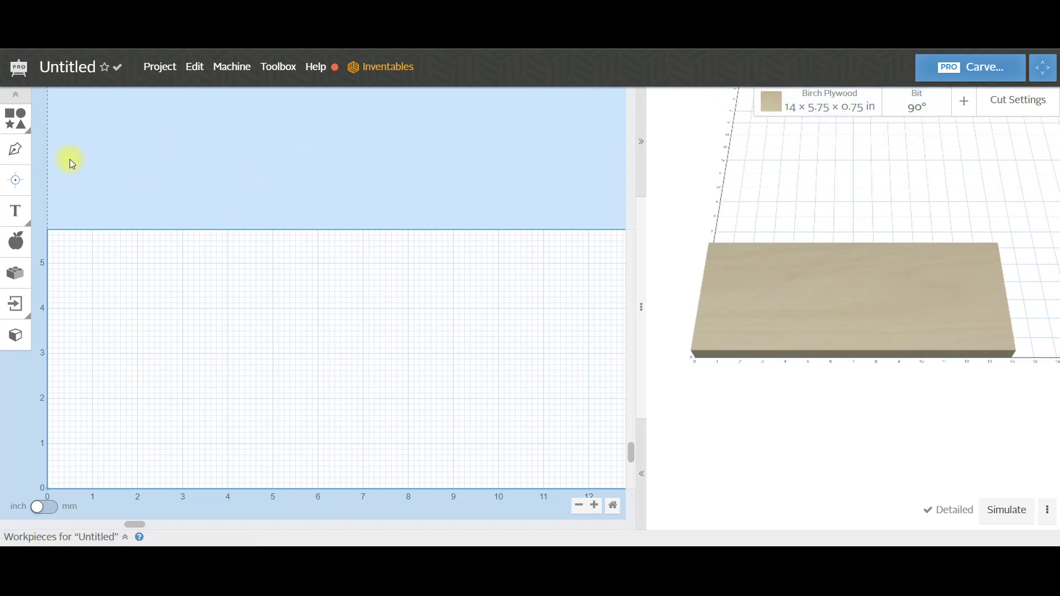
# Add a square shape to the workpiece and set its width to 8 in.
pyautogui.click(13, 125)
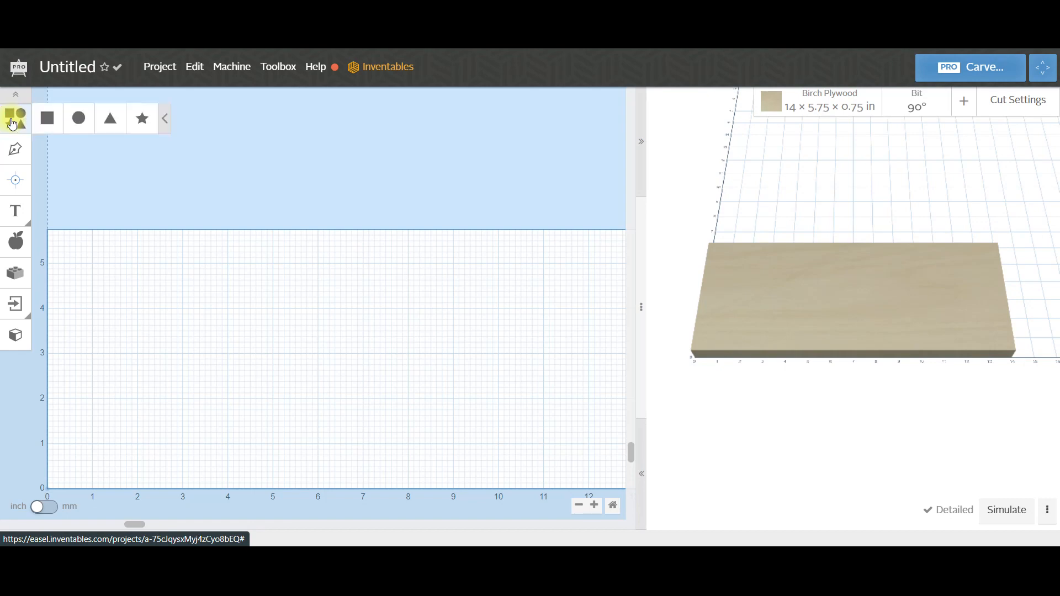
pyautogui.click(46, 119)
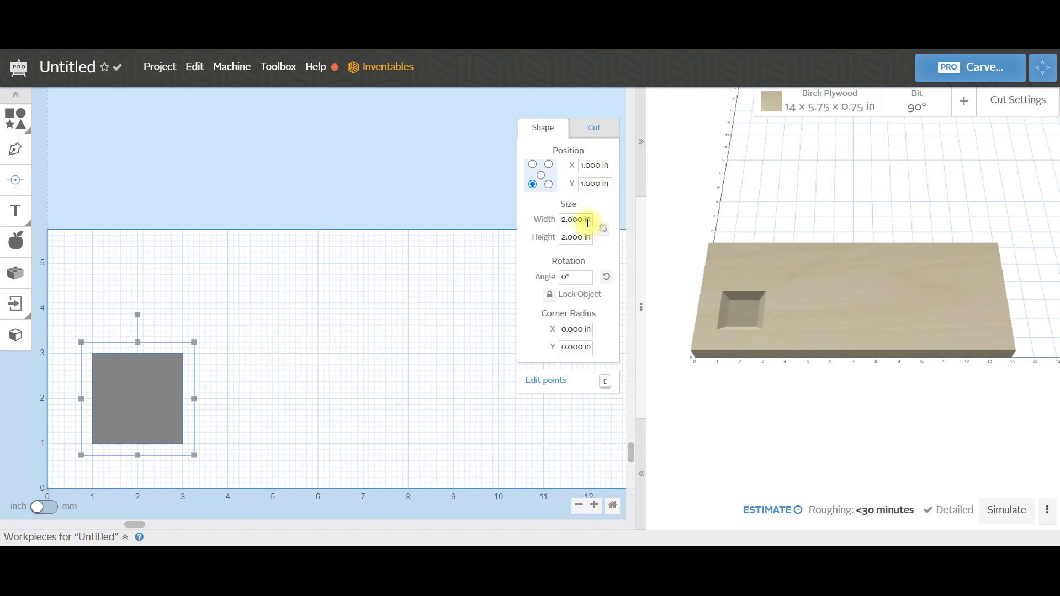
pyautogui.click(565, 217)
pyautogui.press('BackSpace')
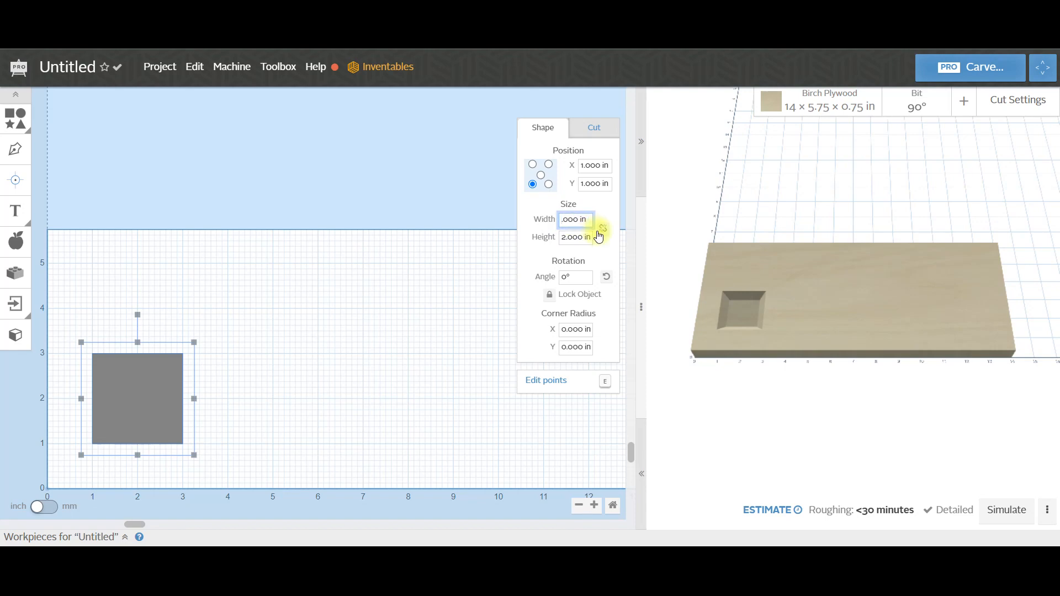
pyautogui.write('8')
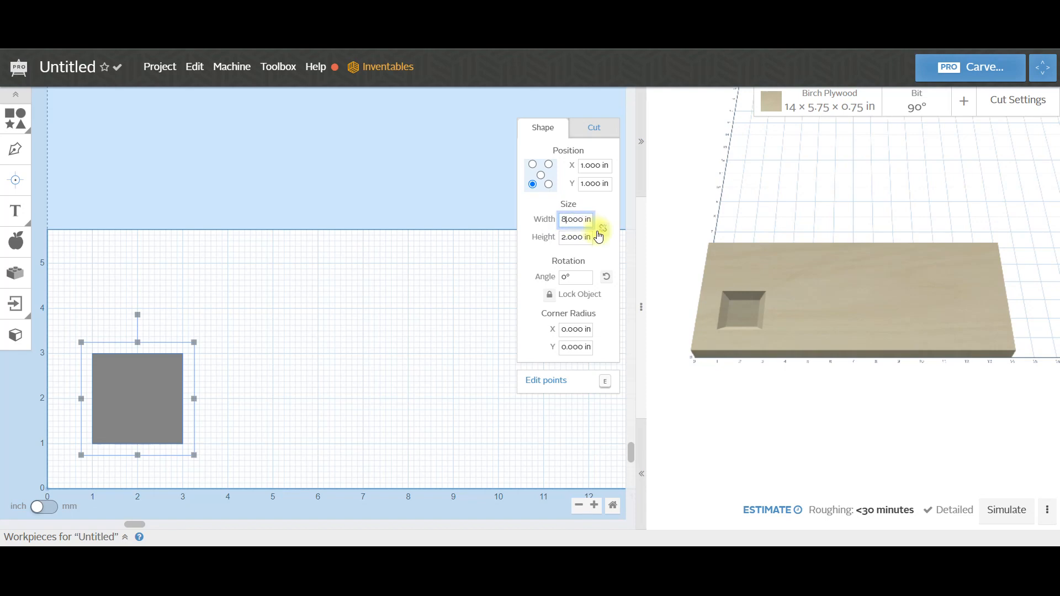
# Set the rectangle's height to 4 in.
pyautogui.click(563, 237)
pyautogui.press('BackSpace')
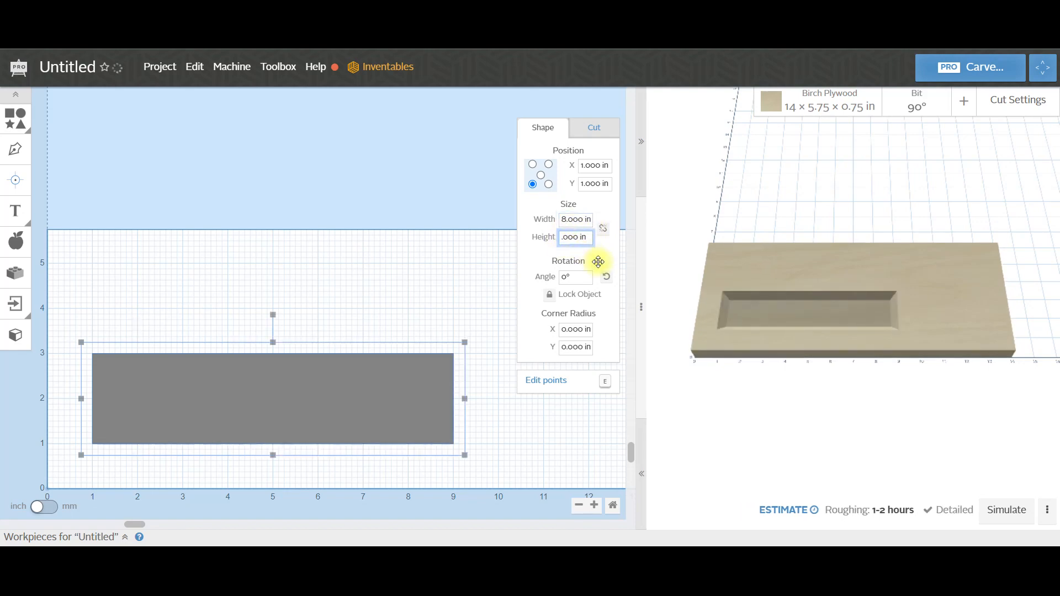
pyautogui.write('6')
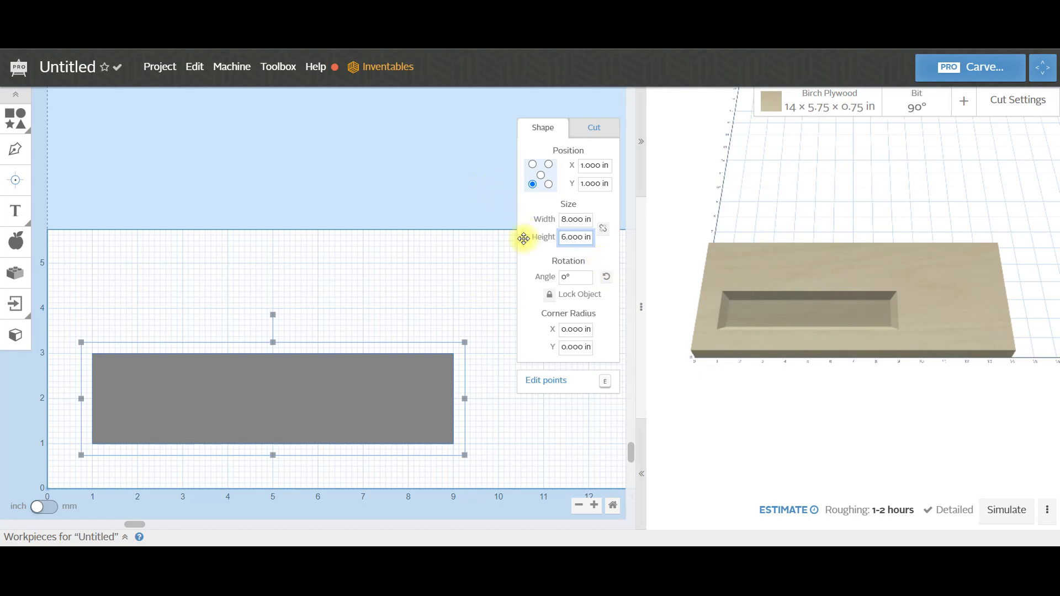
pyautogui.press('BackSpace')
pyautogui.write('4')
pyautogui.press('Return')
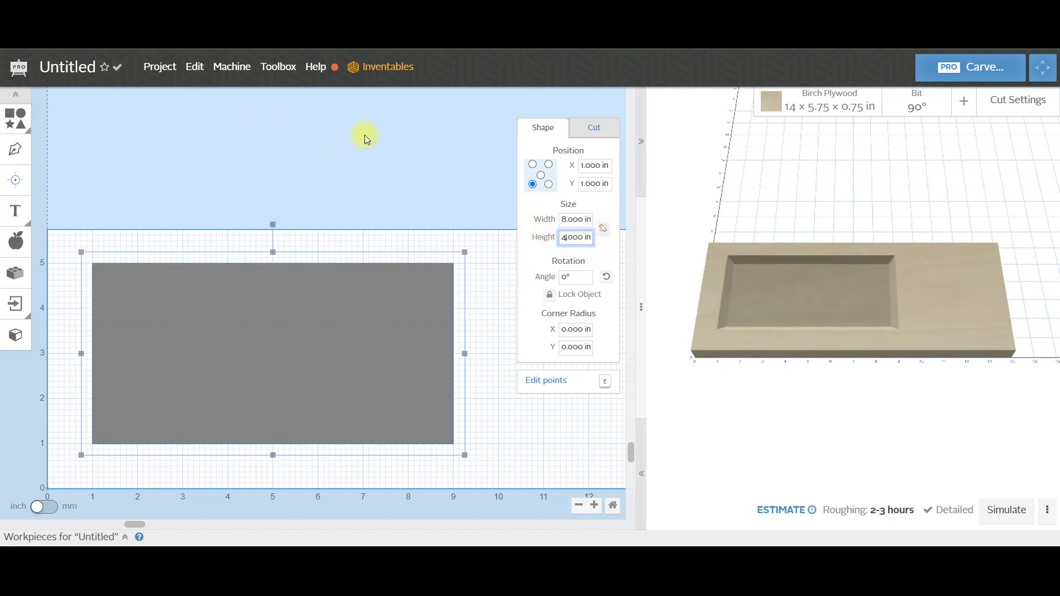
# Lock the rectangle's proportions and move it to about X 2.315 in, Y 0.878 in.
pyautogui.click(604, 229)
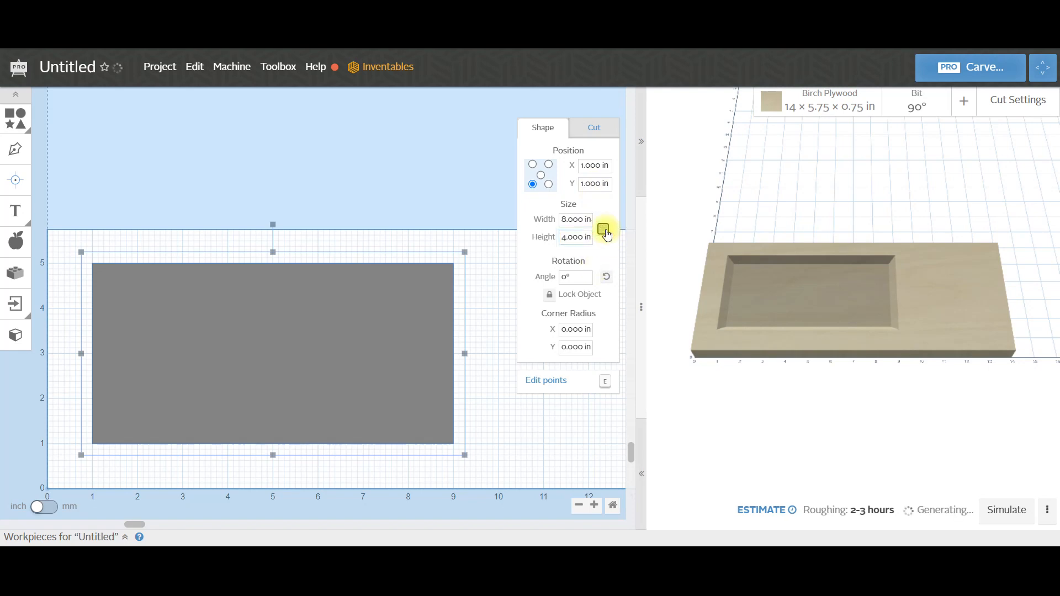
pyautogui.moveTo(422, 359); pyautogui.dragTo(329, 355)
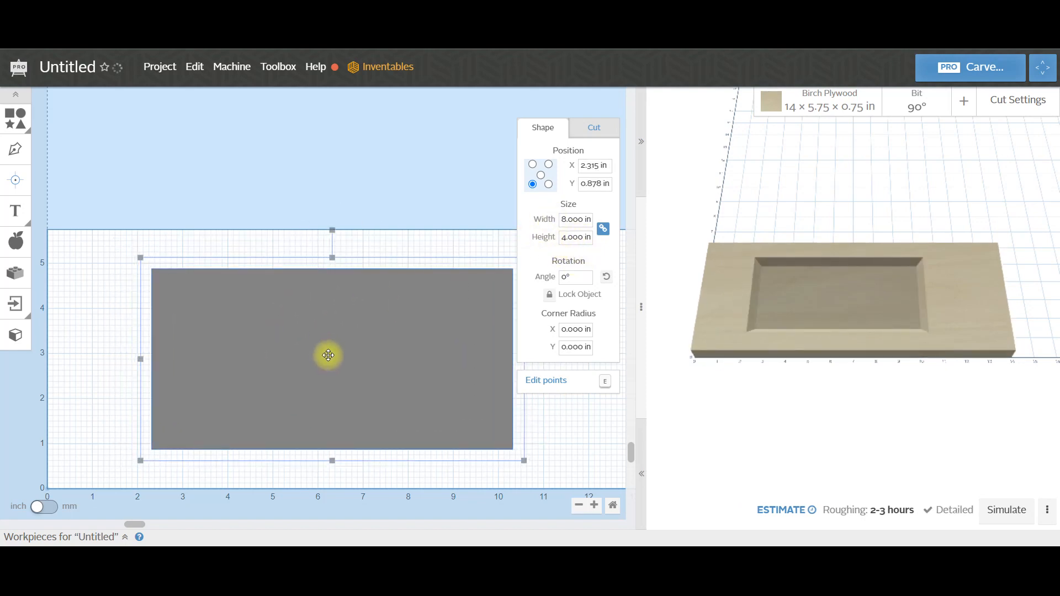
# Change the rectangle's cut path from clearing out a pocket to Cut on shape path.
pyautogui.click(595, 132)
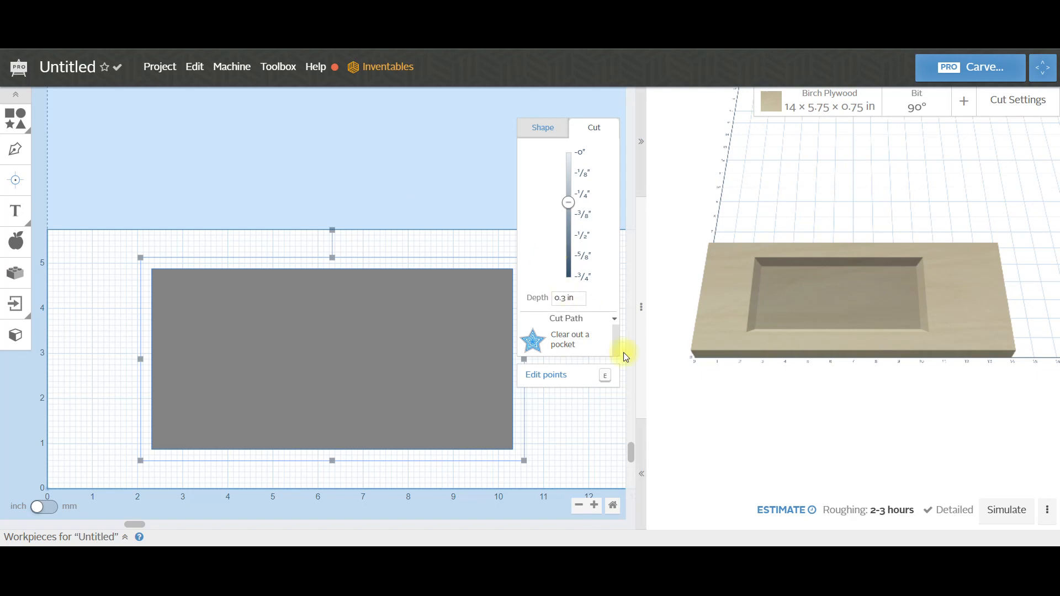
pyautogui.click(575, 345)
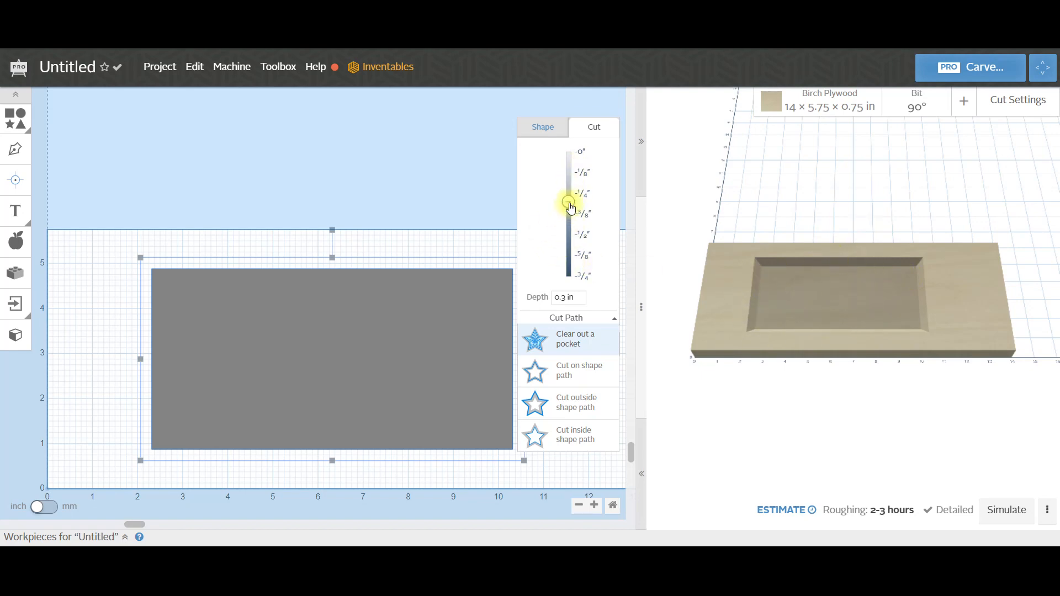
pyautogui.click(579, 378)
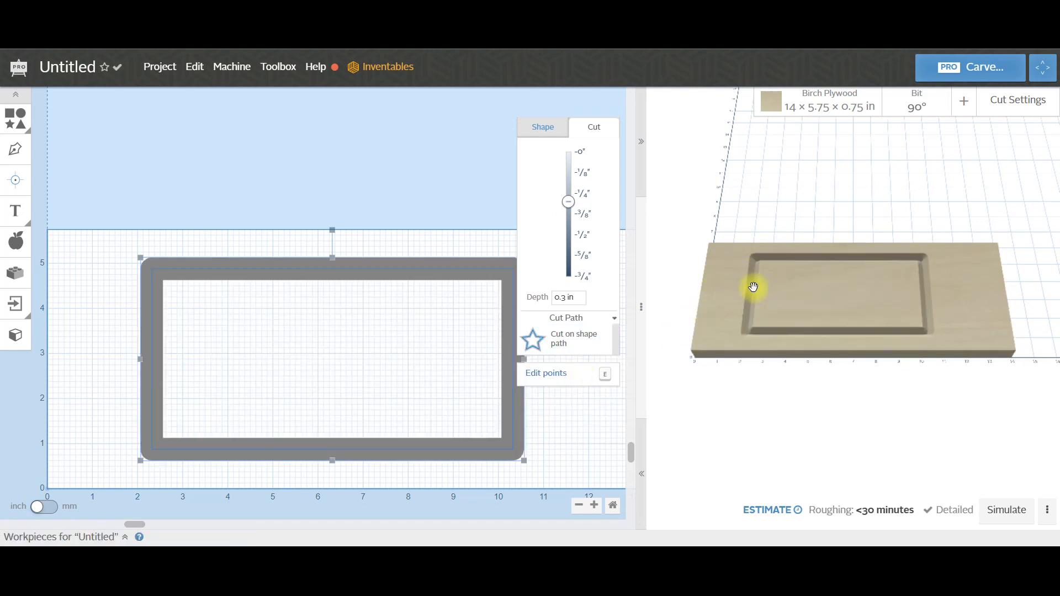
# Examine the walls and corners of the rectangle's outline cut up close in the 3D preview.
pyautogui.scroll(5, 745, 309)
pyautogui.moveTo(729, 367); pyautogui.dragTo(860, 321)
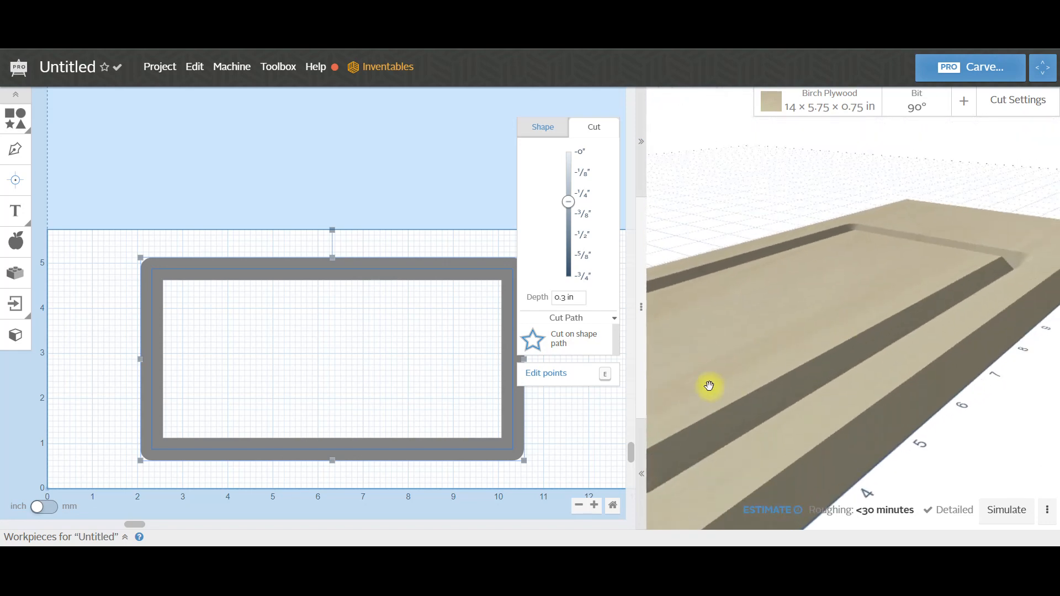
pyautogui.scroll(-5, 705, 375)
pyautogui.scroll(3, 780, 367)
pyautogui.scroll(2, 784, 369)
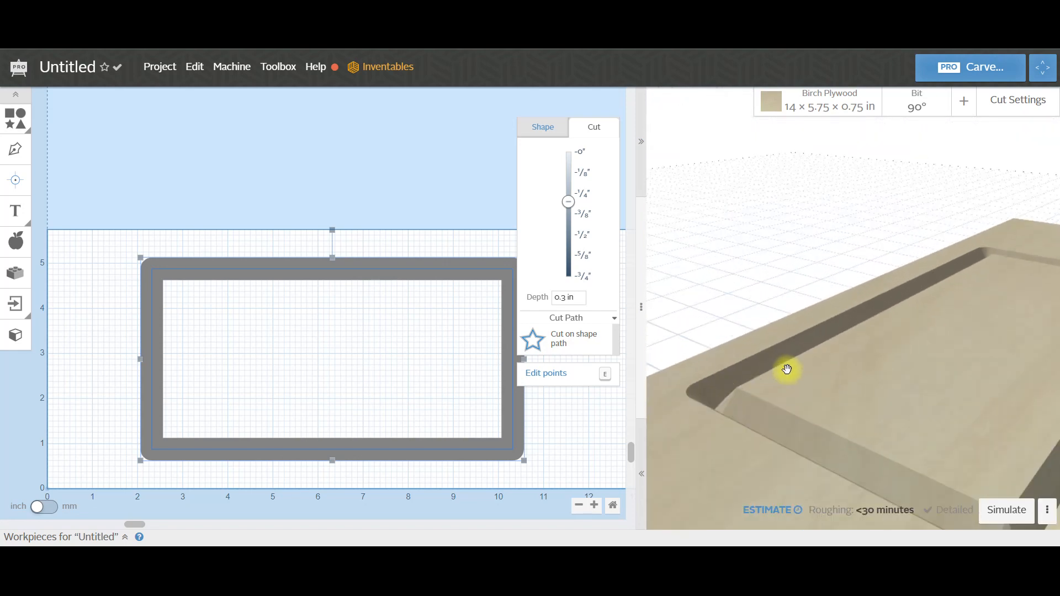
pyautogui.scroll(2, 707, 443)
pyautogui.scroll(2, 773, 391)
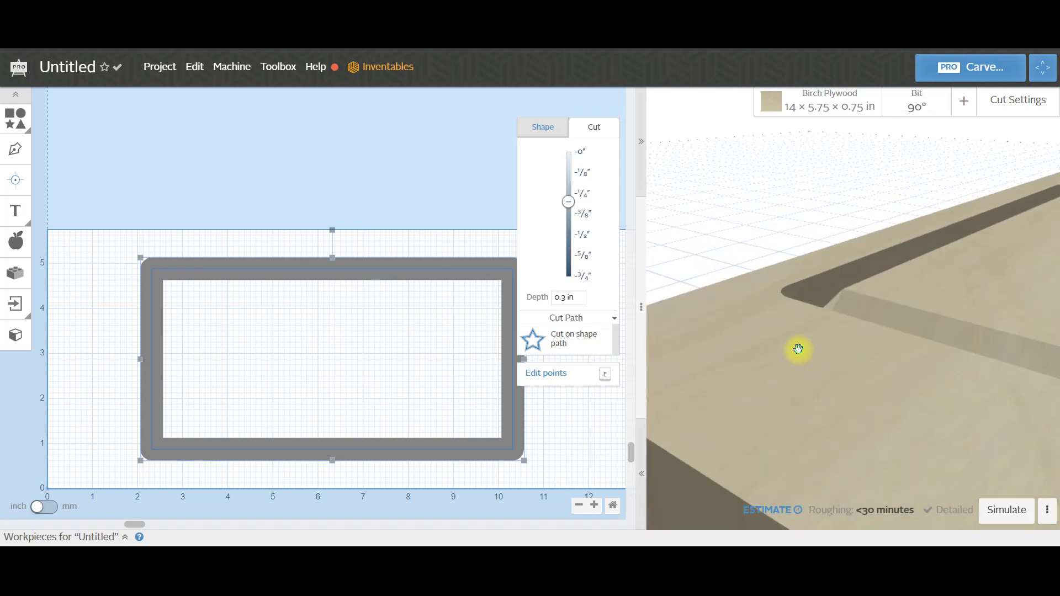
pyautogui.scroll(-3, 784, 376)
pyautogui.scroll(2, 736, 462)
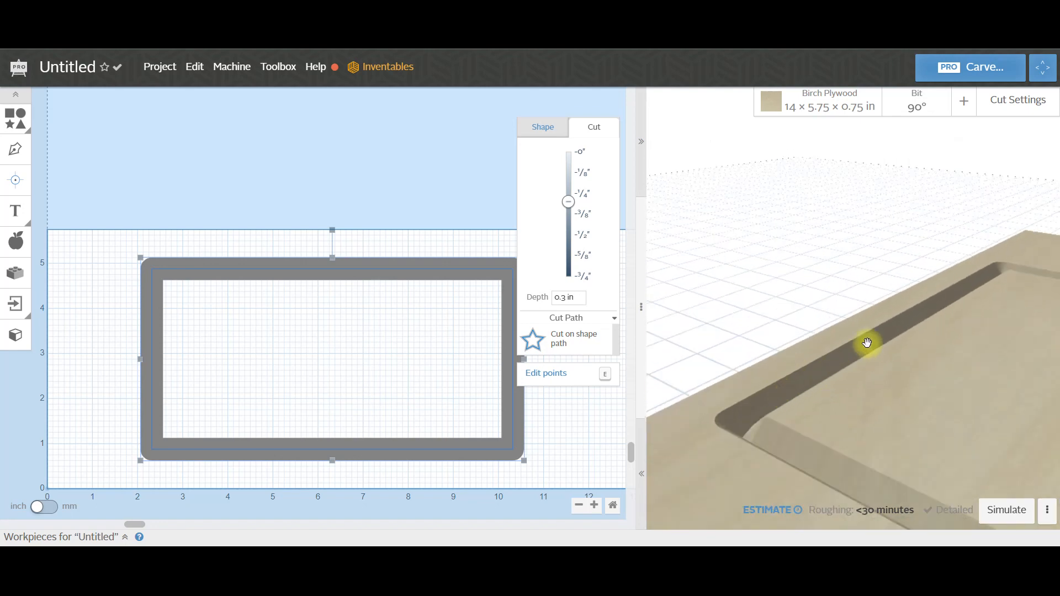
pyautogui.moveTo(885, 435); pyautogui.dragTo(819, 502)
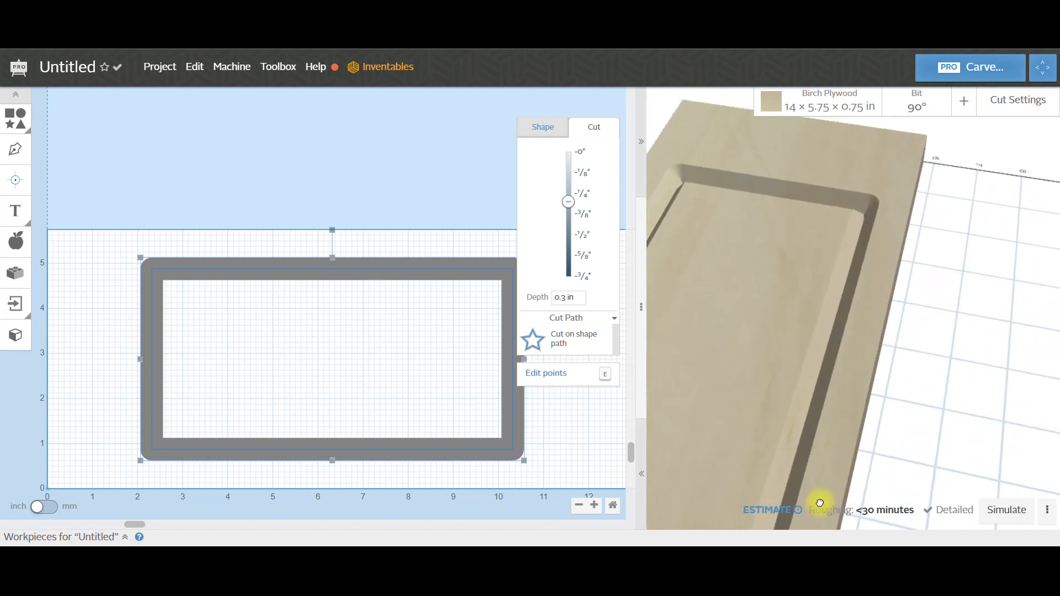
pyautogui.moveTo(717, 310); pyautogui.dragTo(830, 339)
pyautogui.moveTo(723, 385); pyautogui.dragTo(821, 427)
pyautogui.moveTo(745, 450); pyautogui.dragTo(796, 446)
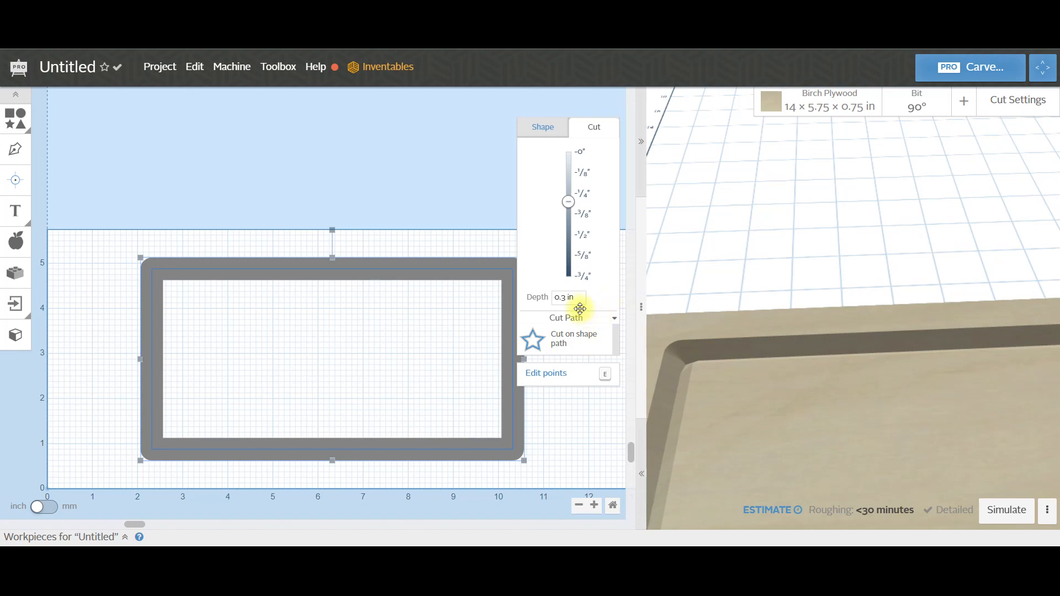
# Set the rectangle's cut depth to 0.05 in and inspect the outline from several angles in the 3D preview.
pyautogui.moveTo(580, 299); pyautogui.dragTo(521, 301)
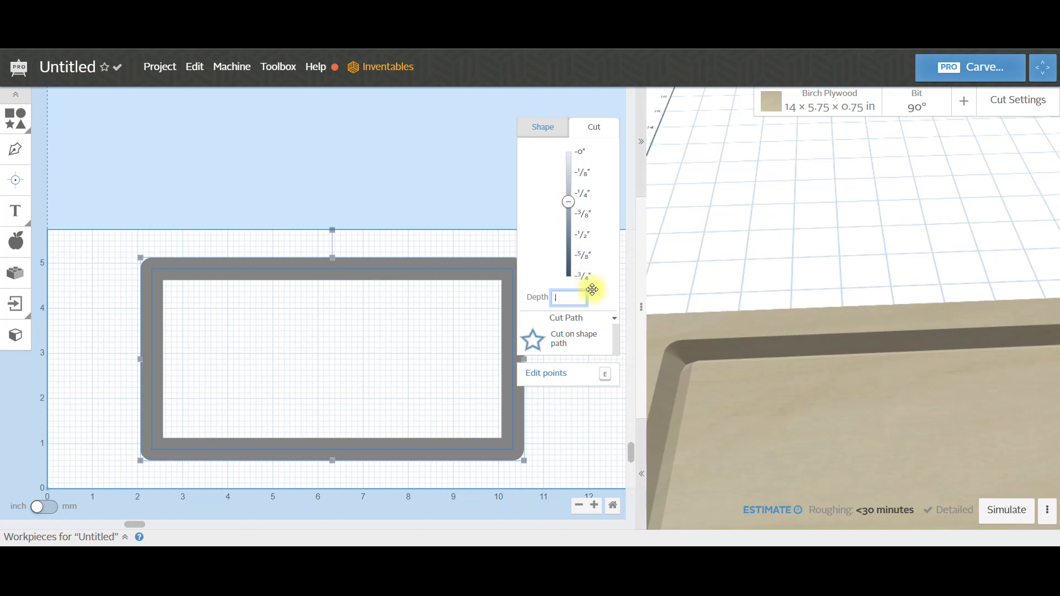
pyautogui.press('Return')
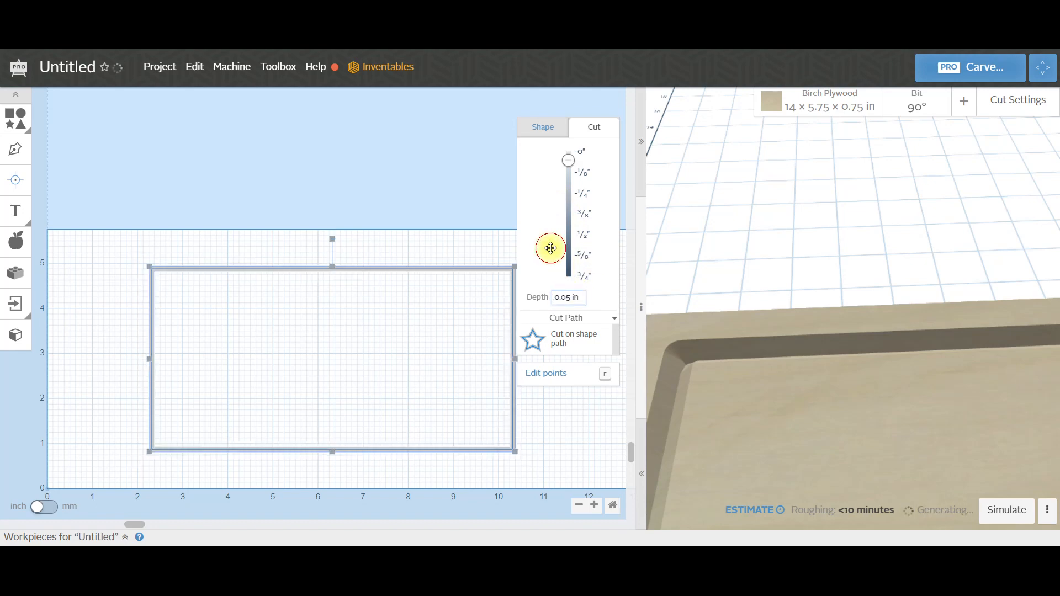
pyautogui.moveTo(750, 350); pyautogui.dragTo(947, 230)
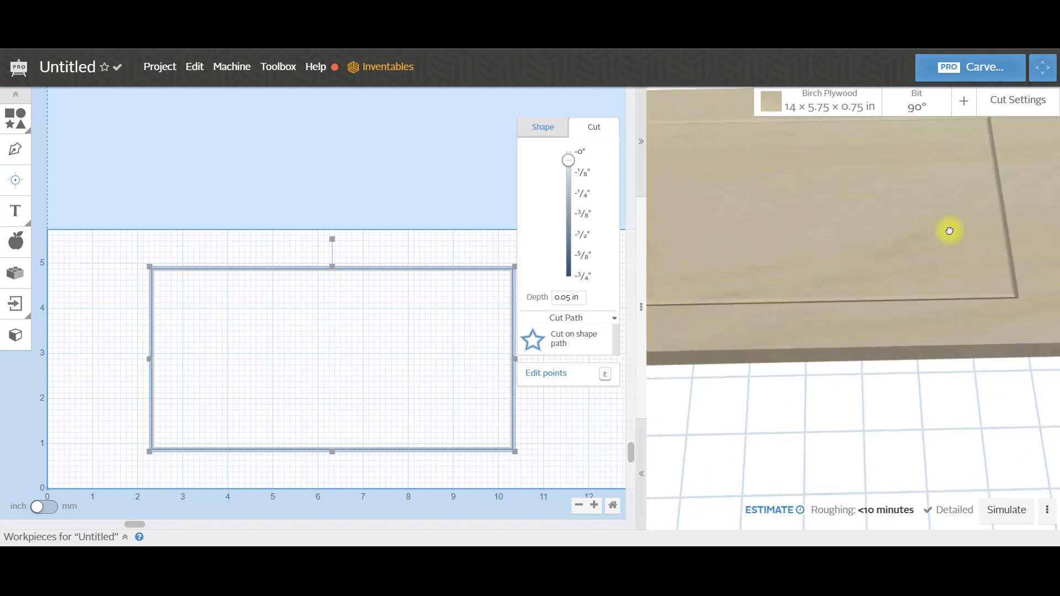
pyautogui.moveTo(766, 264); pyautogui.dragTo(955, 184)
pyautogui.moveTo(774, 284); pyautogui.dragTo(871, 302)
pyautogui.moveTo(768, 362); pyautogui.dragTo(909, 255)
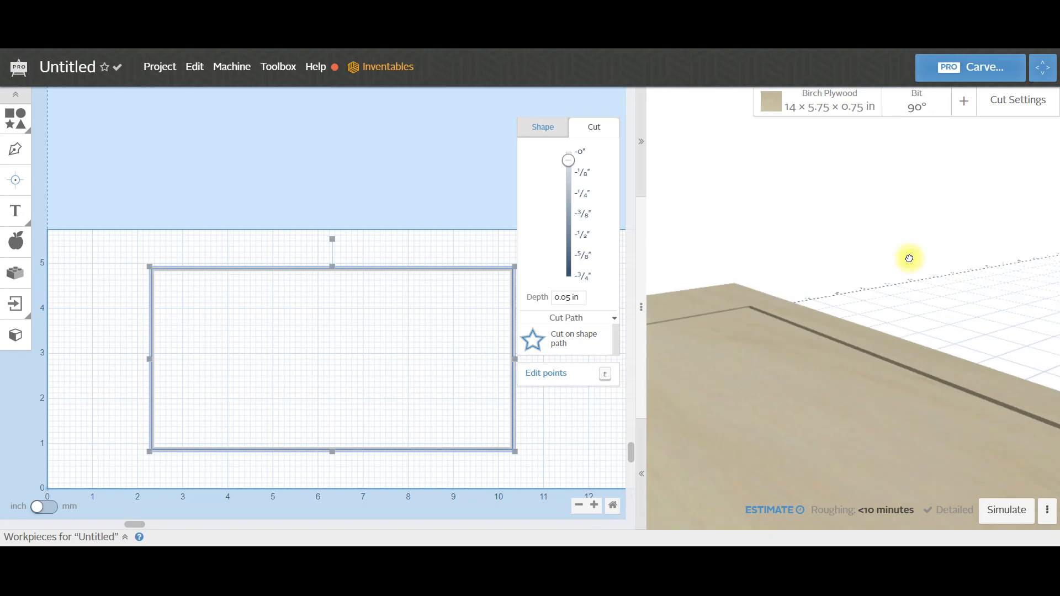
pyautogui.moveTo(807, 370); pyautogui.dragTo(870, 359)
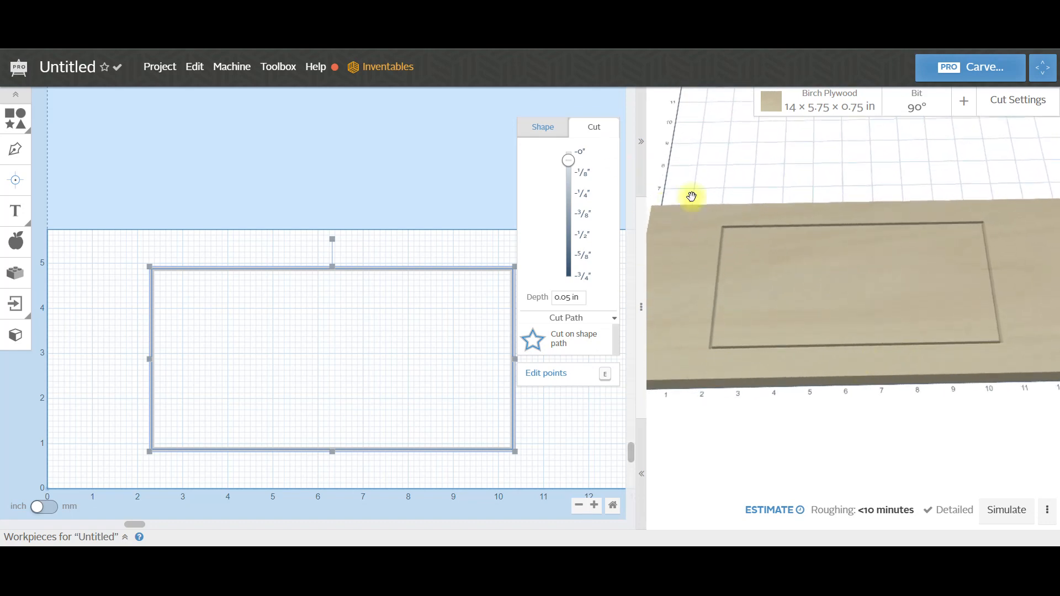
# Try Cut outside shape path for the rectangle, finish with Cut inside shape path and check it in the preview.
pyautogui.click(583, 340)
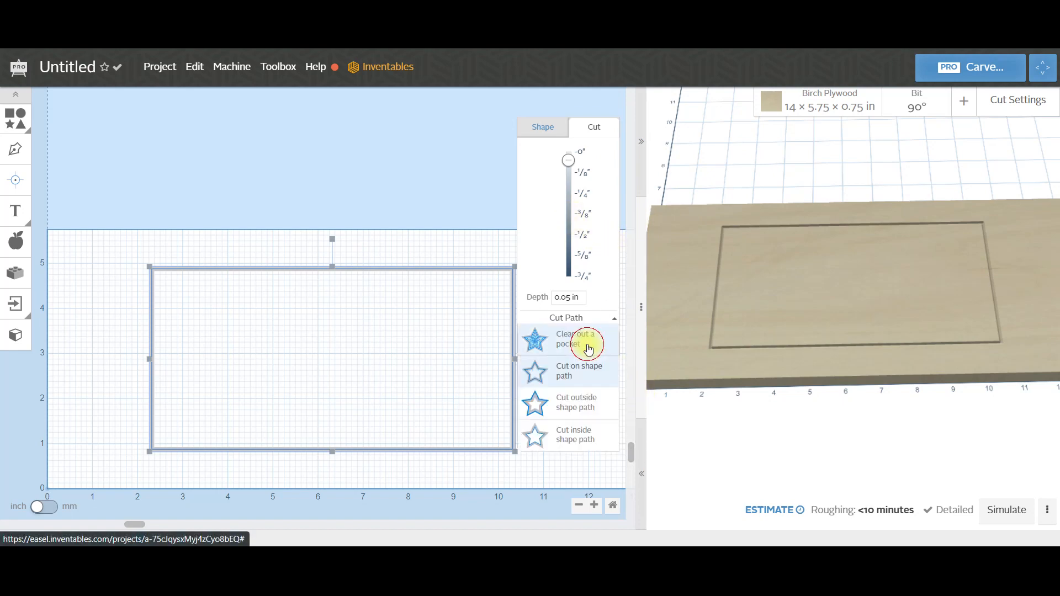
pyautogui.click(582, 414)
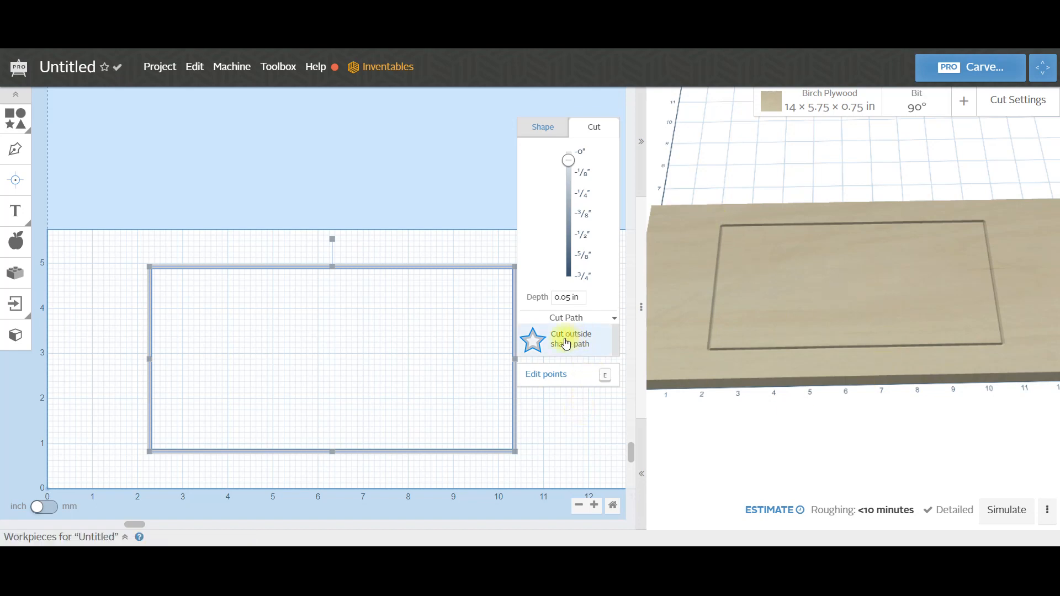
pyautogui.click(566, 343)
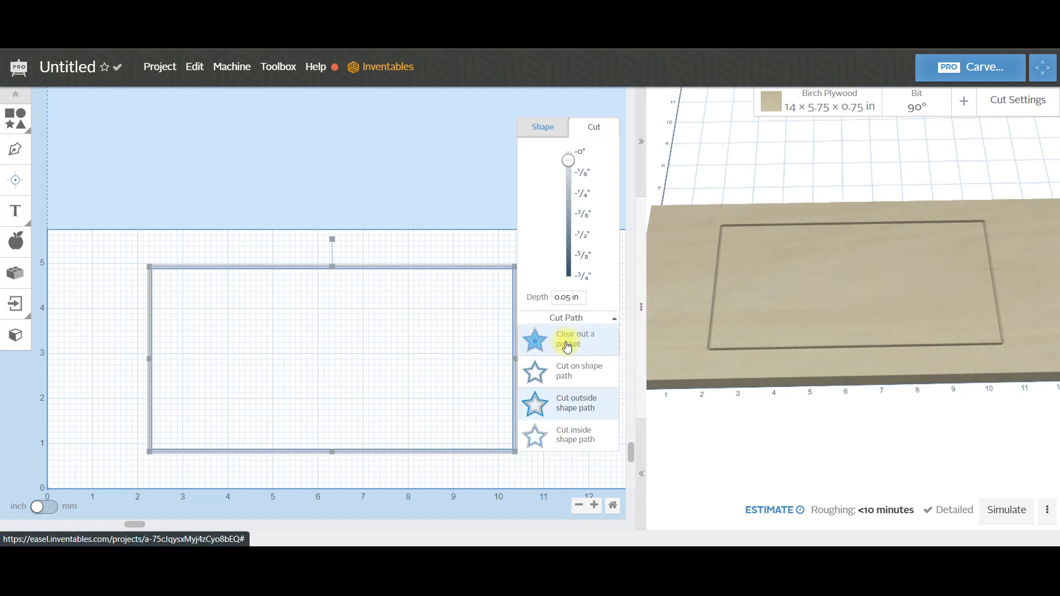
pyautogui.click(578, 445)
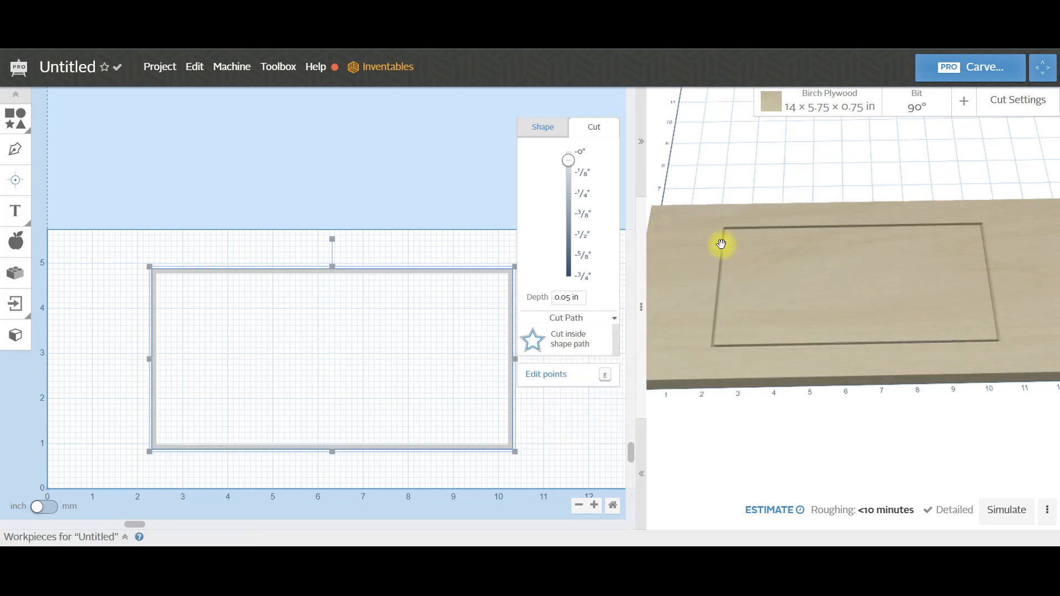
pyautogui.scroll(3, 722, 264)
pyautogui.scroll(-2, 719, 299)
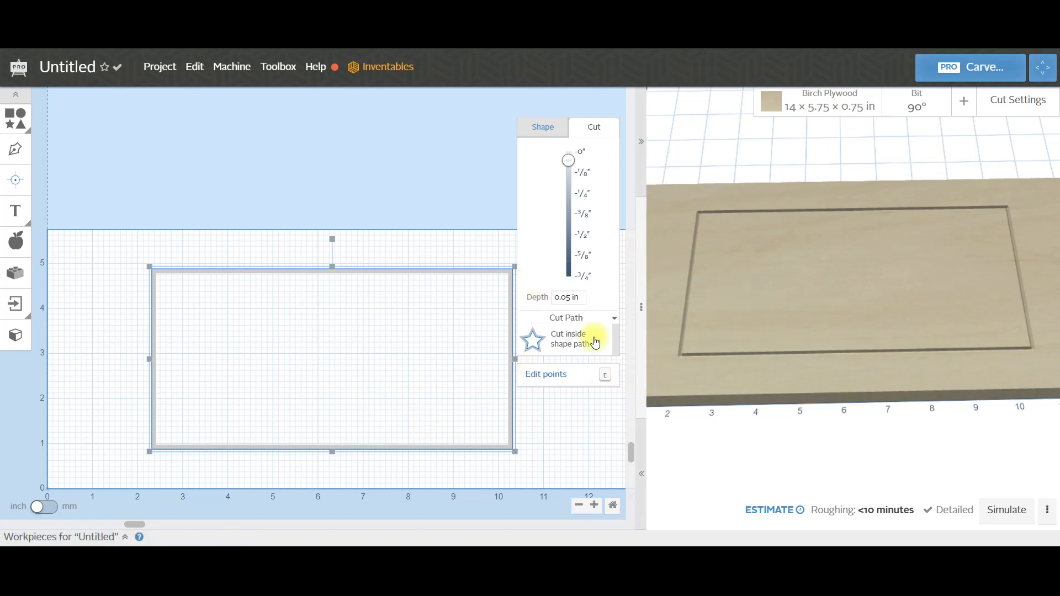
# Widen the rectangle to 12 in, keeping it 4 in high, and place it at about X 0.943 in, Y 0.875 in.
pyautogui.click(542, 128)
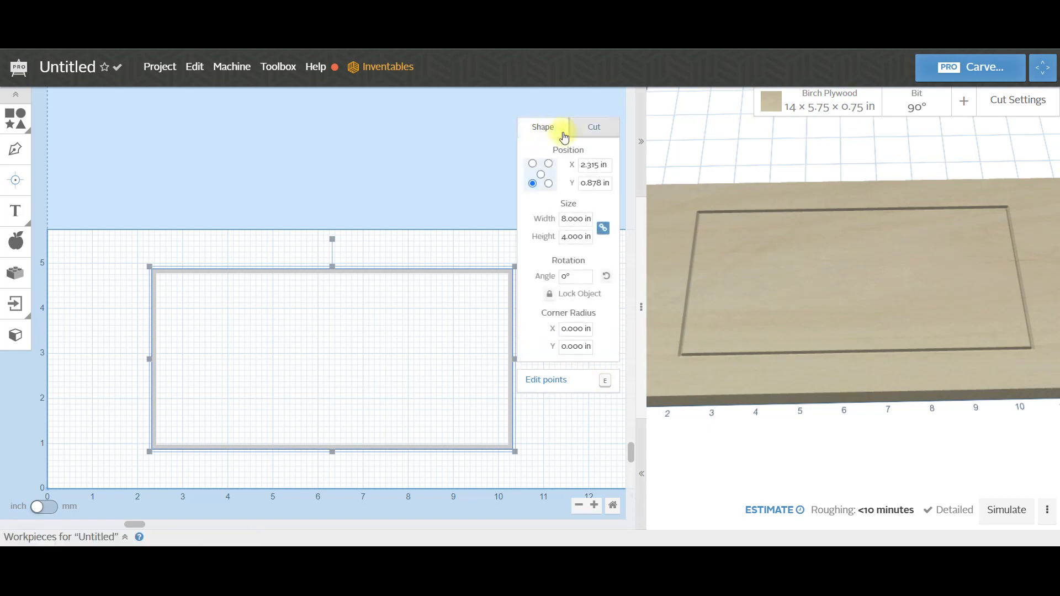
pyautogui.click(412, 141)
pyautogui.scroll(-3, 880, 291)
pyautogui.moveTo(840, 282); pyautogui.dragTo(838, 377)
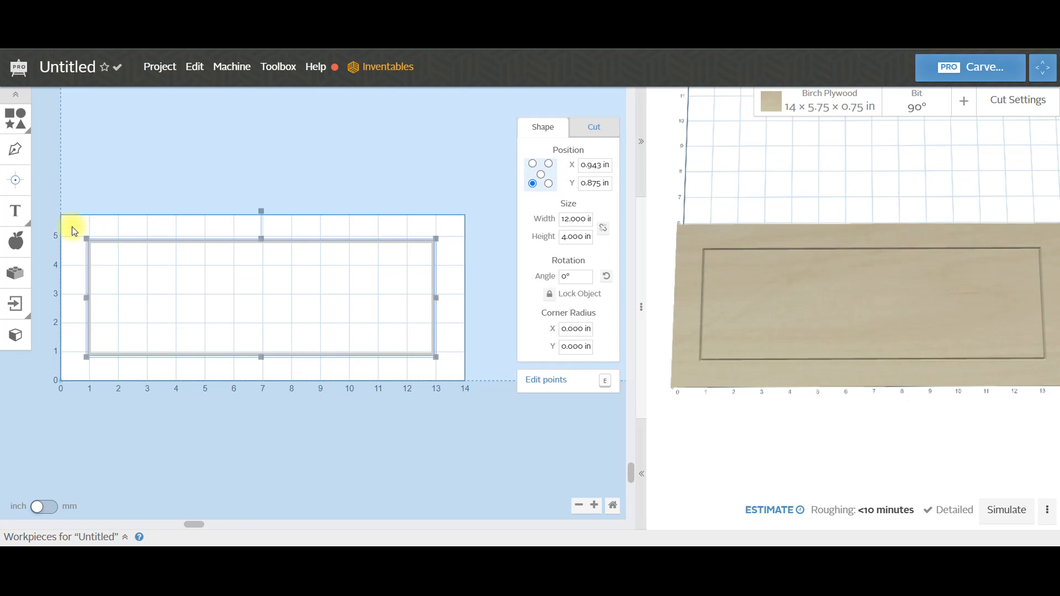
pyautogui.click(337, 143)
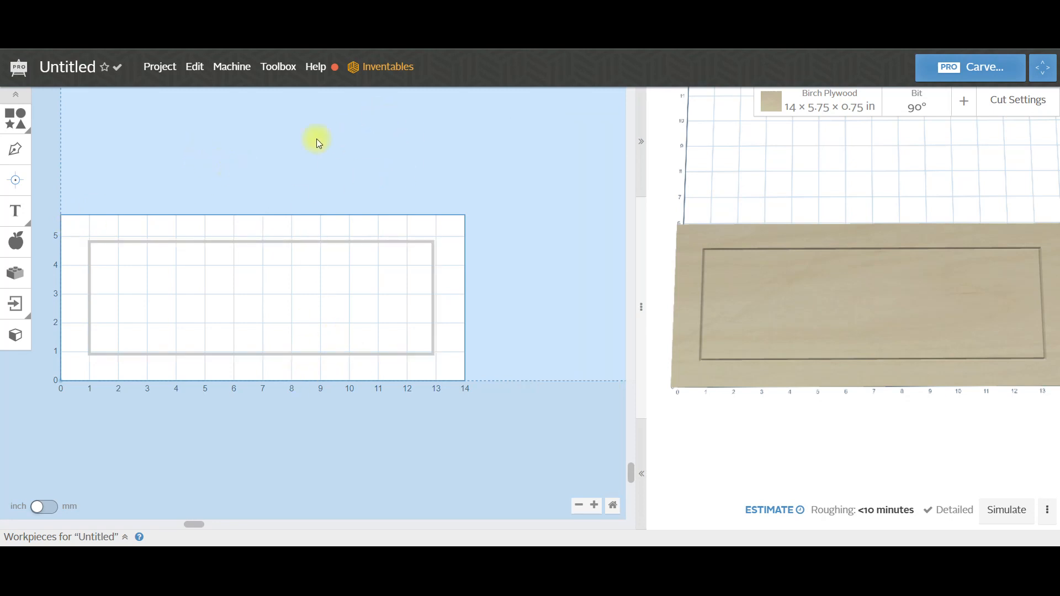
# Look through the available text fonts and add a text object in Baskerville to the workpiece.
pyautogui.click(16, 221)
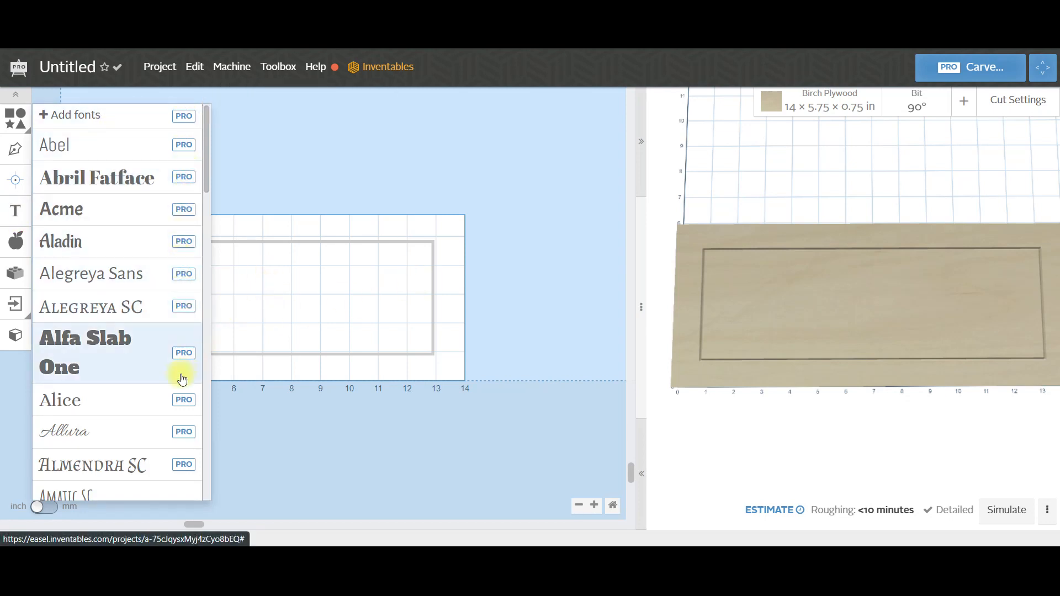
pyautogui.scroll(-1, 115, 376)
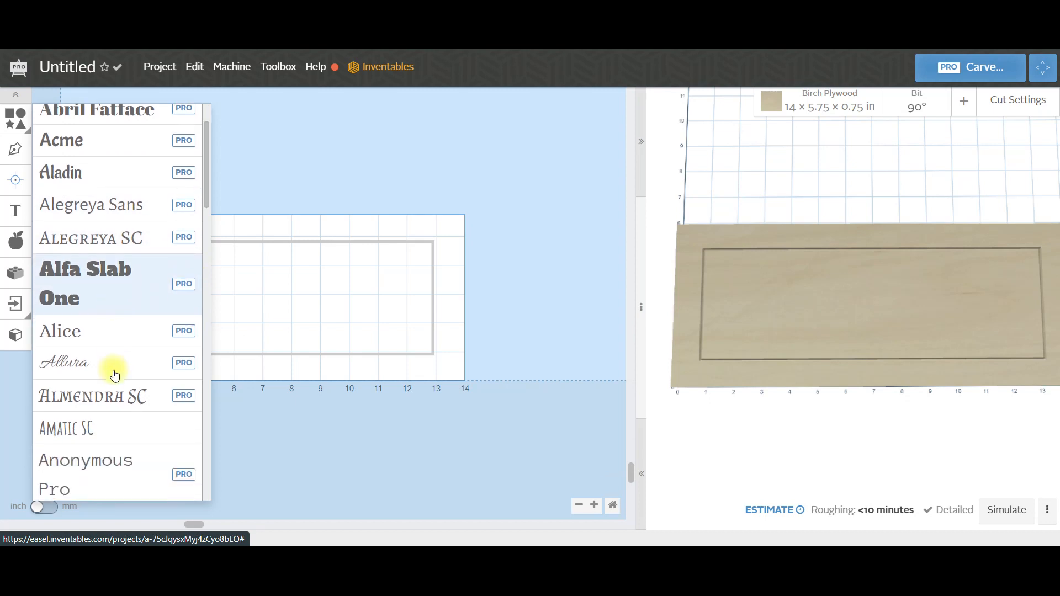
pyautogui.scroll(-2, 112, 373)
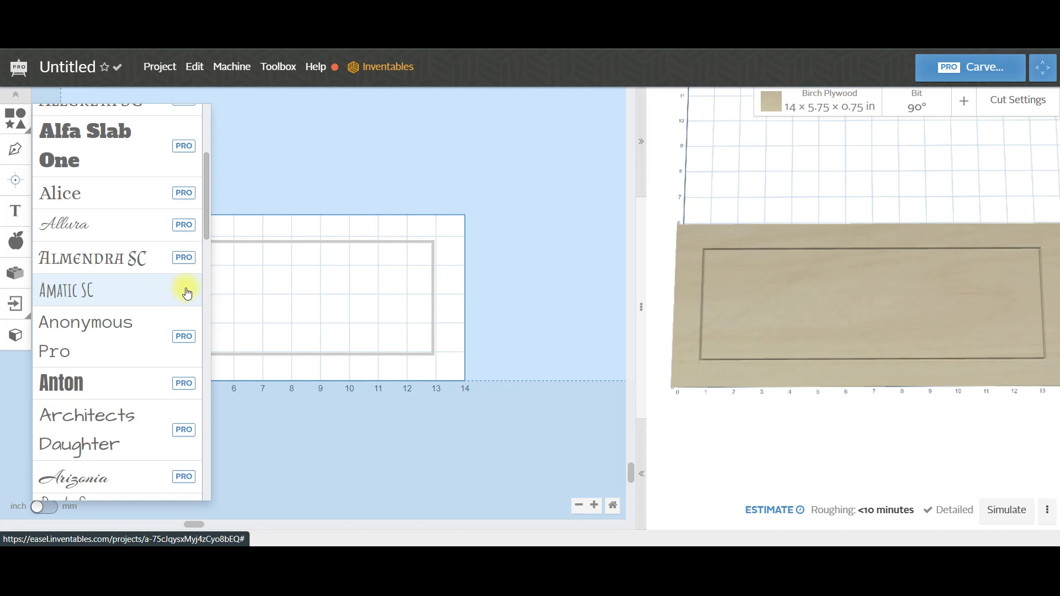
pyautogui.scroll(-1, 96, 306)
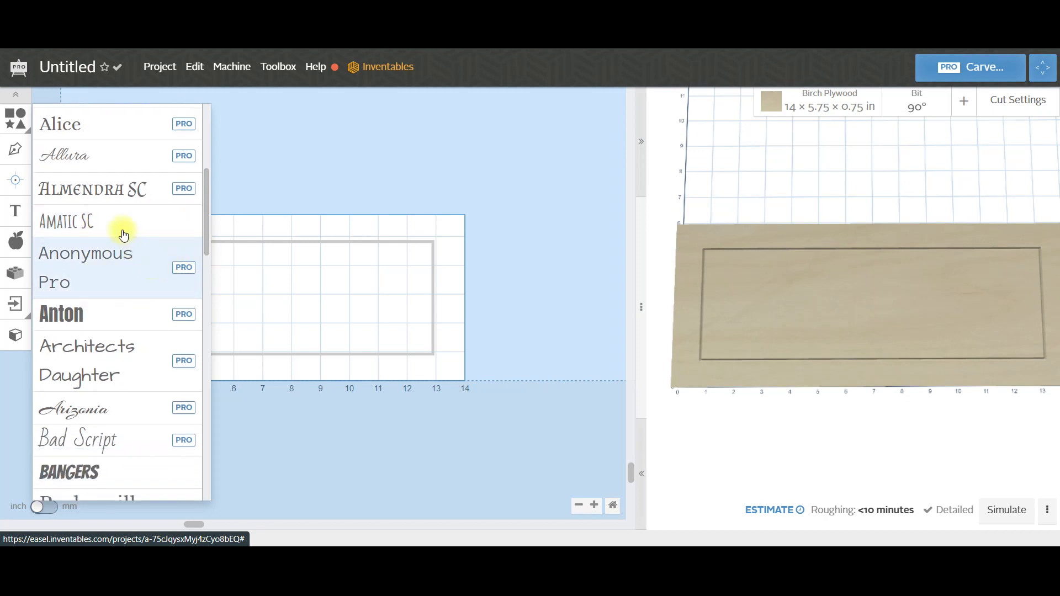
pyautogui.scroll(-1, 111, 227)
pyautogui.scroll(-8, 111, 231)
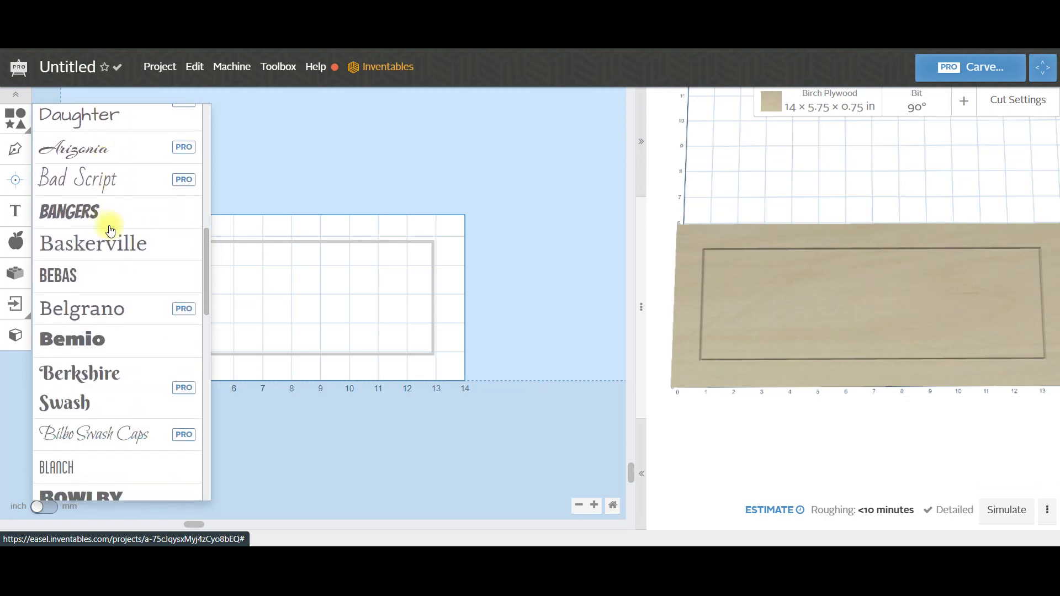
pyautogui.scroll(-10, 111, 231)
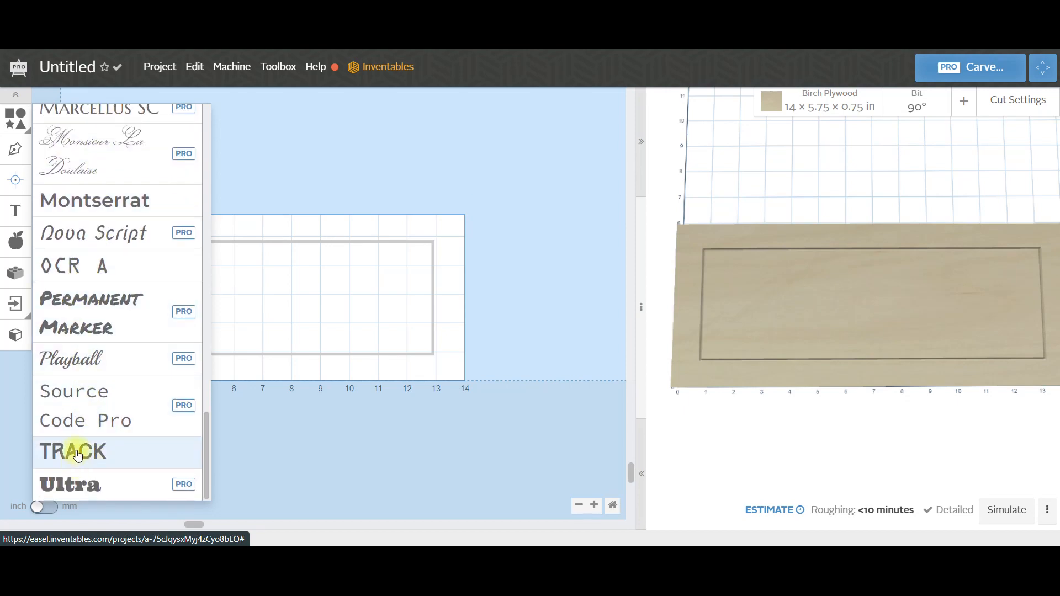
pyautogui.scroll(2, 83, 450)
pyautogui.scroll(15, 85, 453)
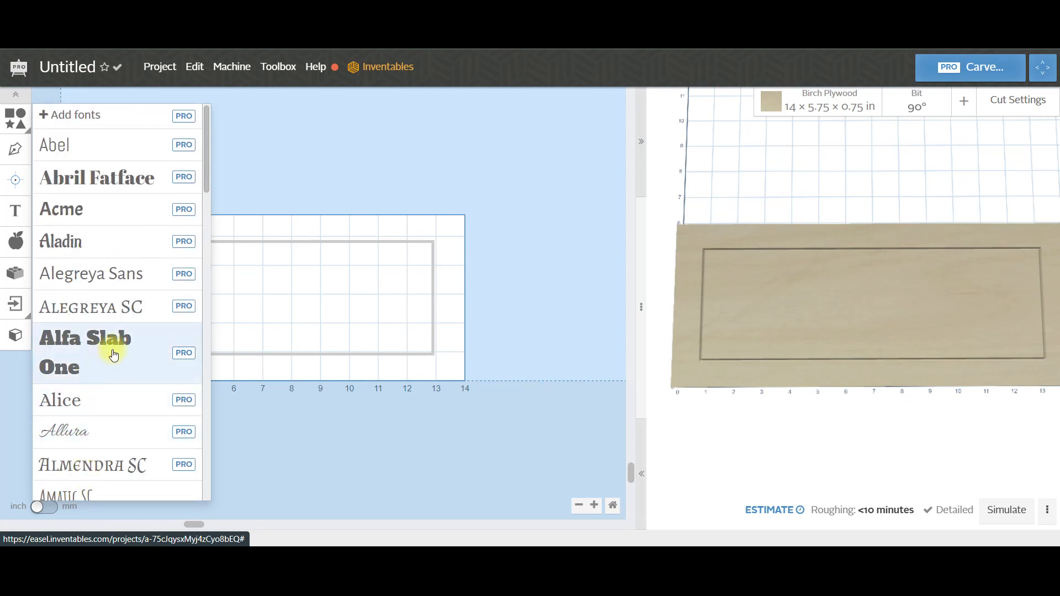
pyautogui.scroll(-4, 114, 345)
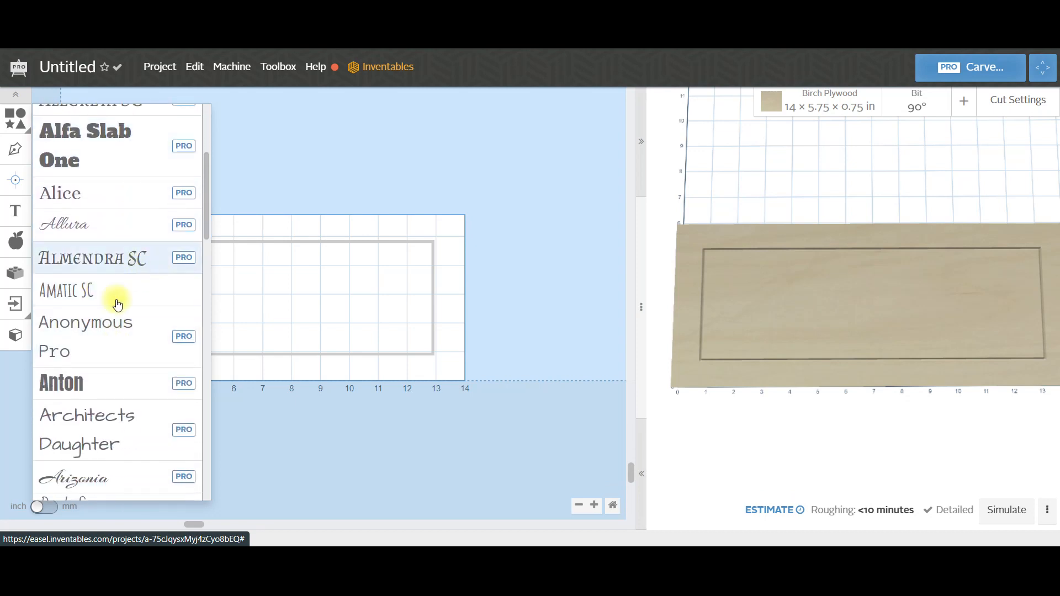
pyautogui.scroll(-5, 105, 343)
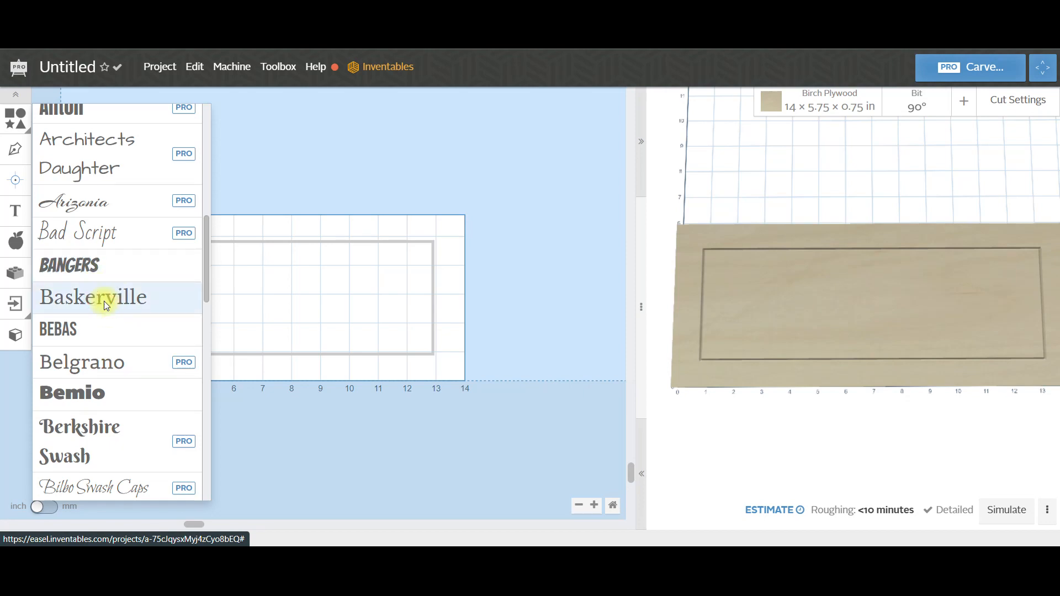
pyautogui.click(107, 306)
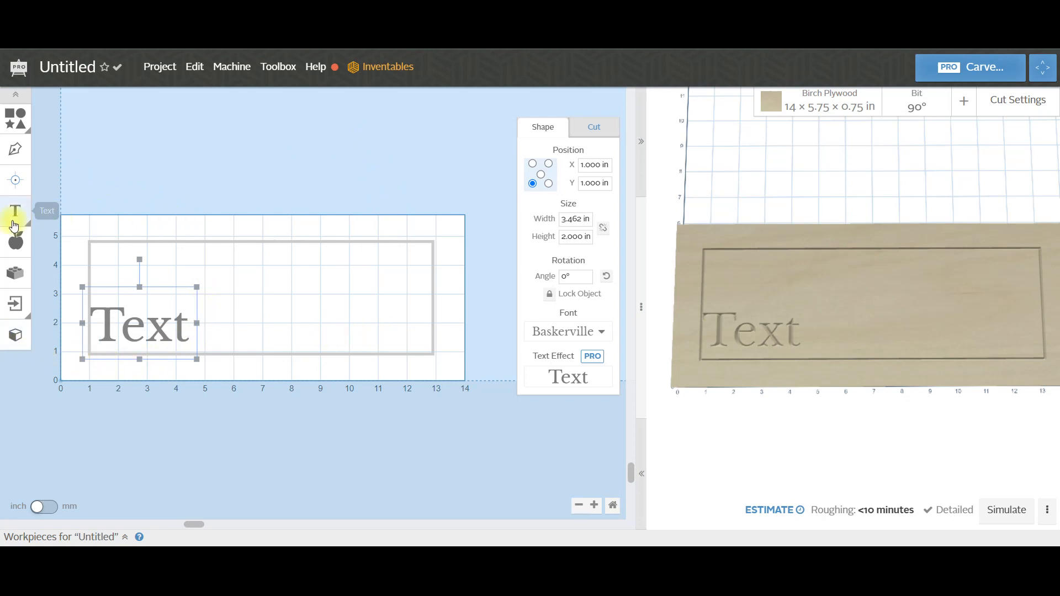
# Replace the placeholder wording of the text object with "Hello".
pyautogui.moveTo(177, 318); pyautogui.dragTo(177, 320)
pyautogui.doubleClick(181, 329)
pyautogui.press('BackSpace')
pyautogui.press('BackSpace')
pyautogui.press('BackSpace')
pyautogui.press('BackSpace')
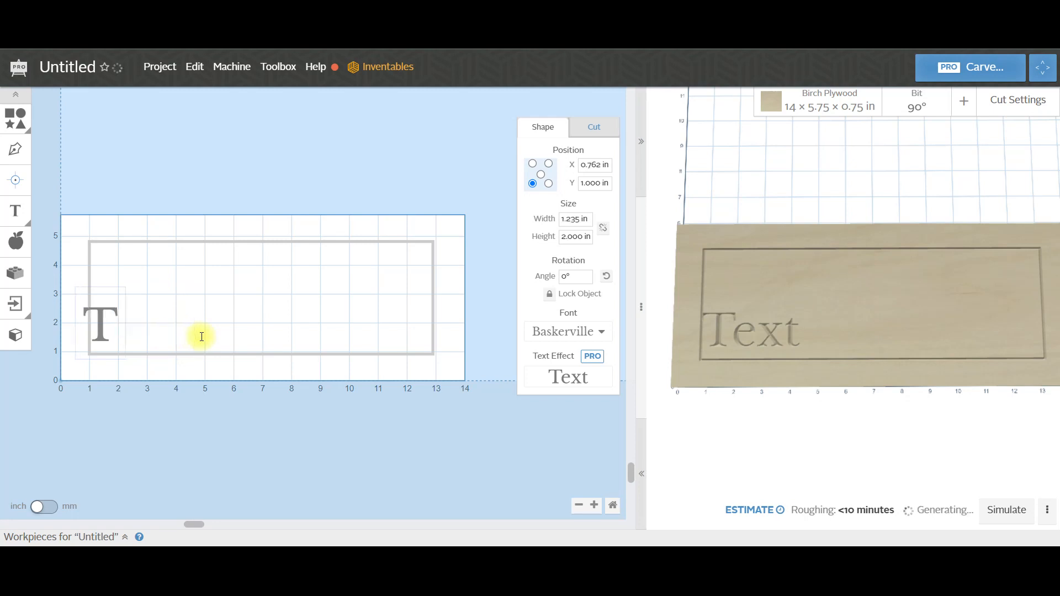
pyautogui.write('He')
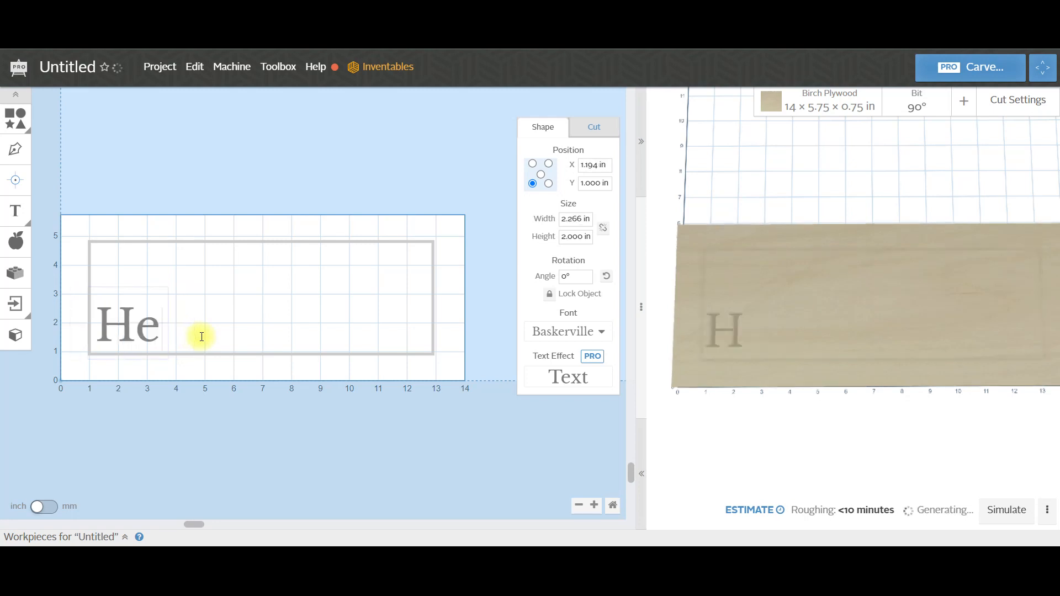
pyautogui.write('llp')
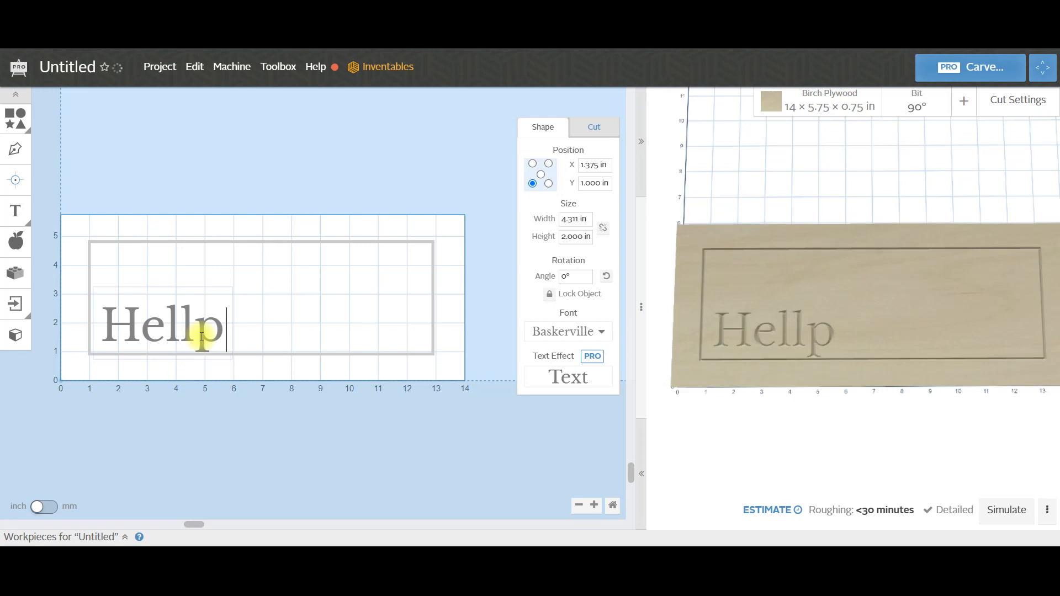
pyautogui.press('BackSpace')
pyautogui.write('o')
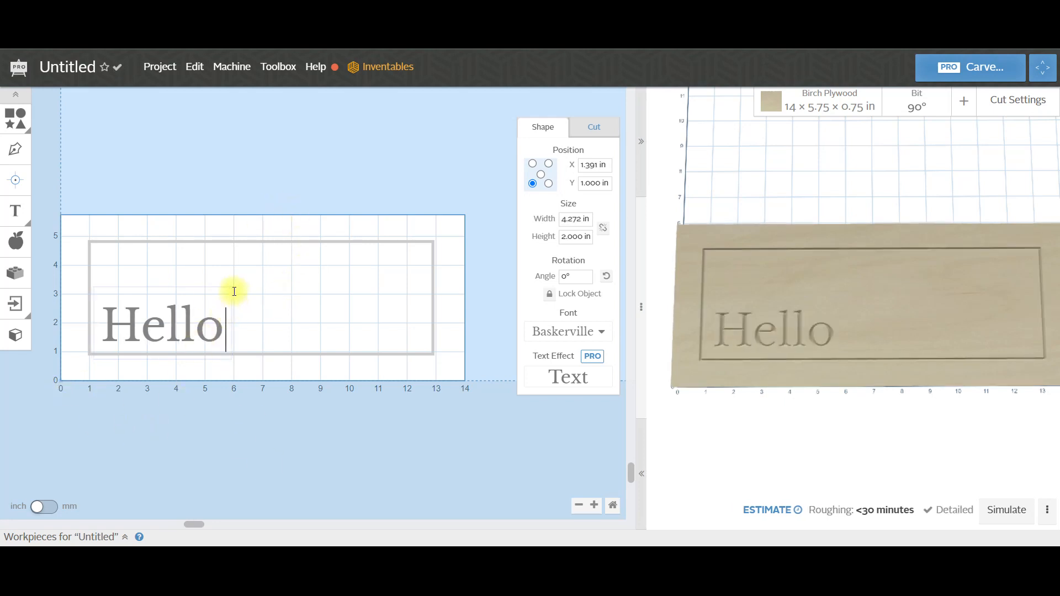
pyautogui.click(161, 133)
# Enlarge the Hello text to about 8.94 in wide and 4.19 in high and center it to the material.
pyautogui.click(172, 333)
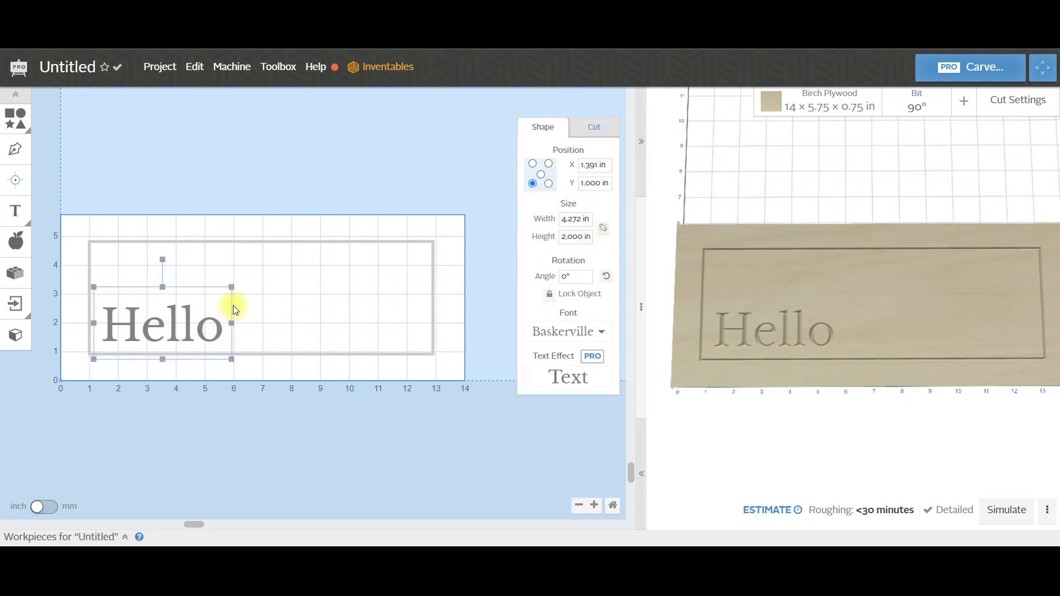
pyautogui.moveTo(231, 287); pyautogui.dragTo(371, 219)
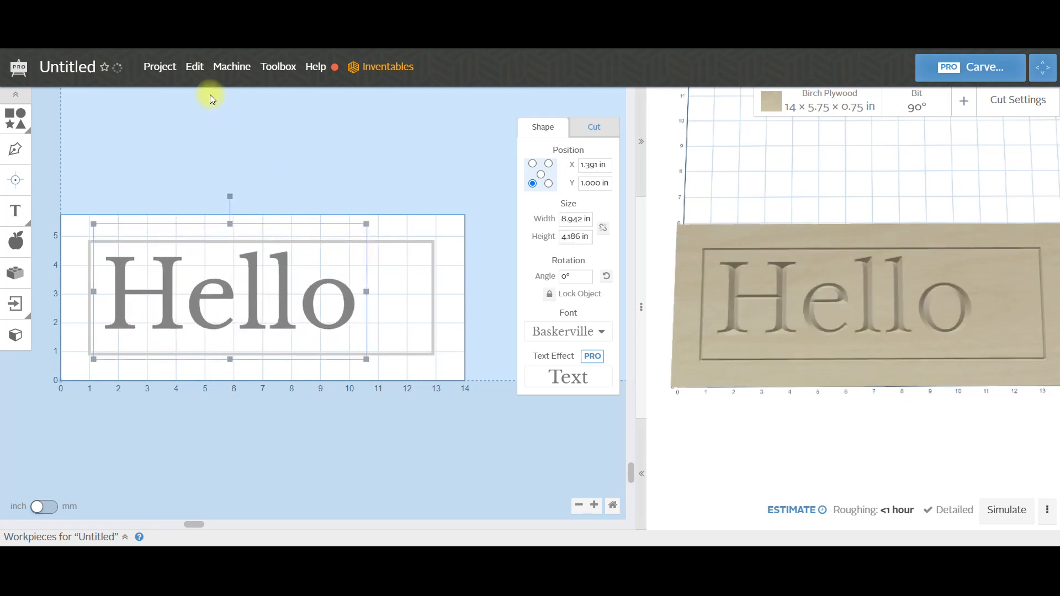
pyautogui.click(191, 69)
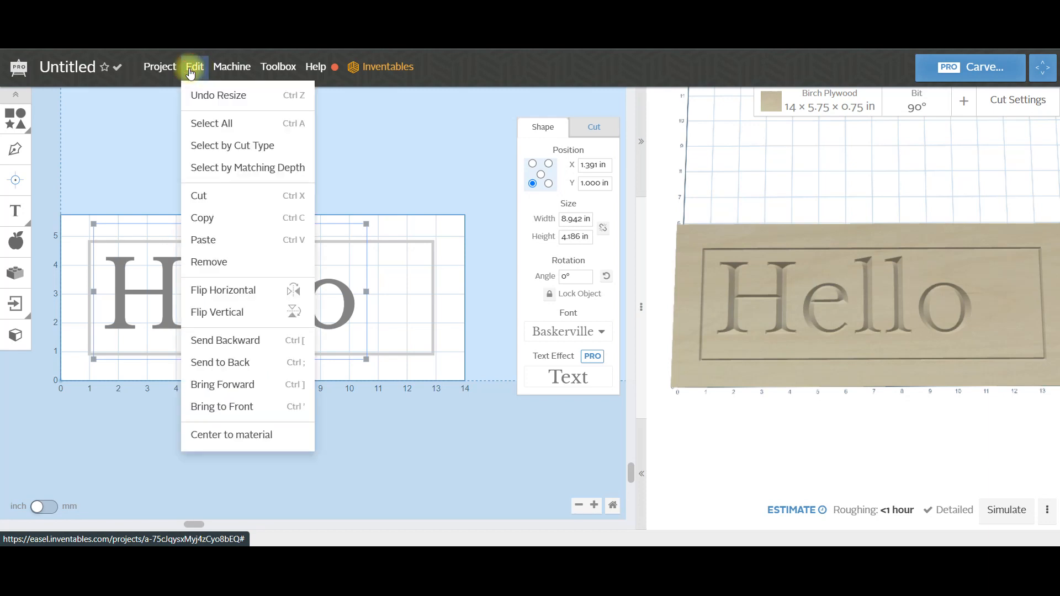
pyautogui.click(268, 433)
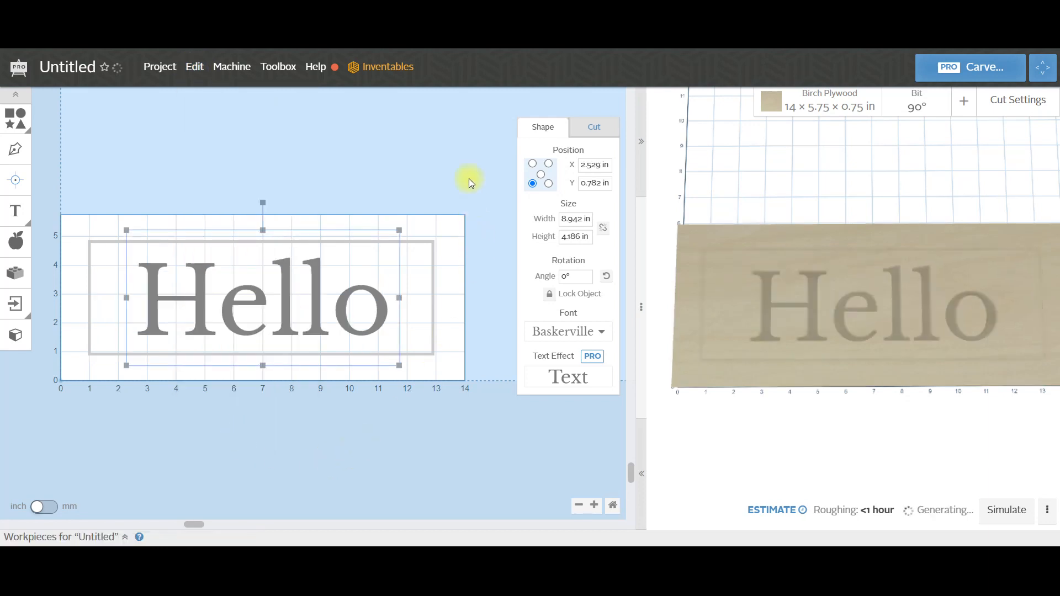
pyautogui.click(378, 175)
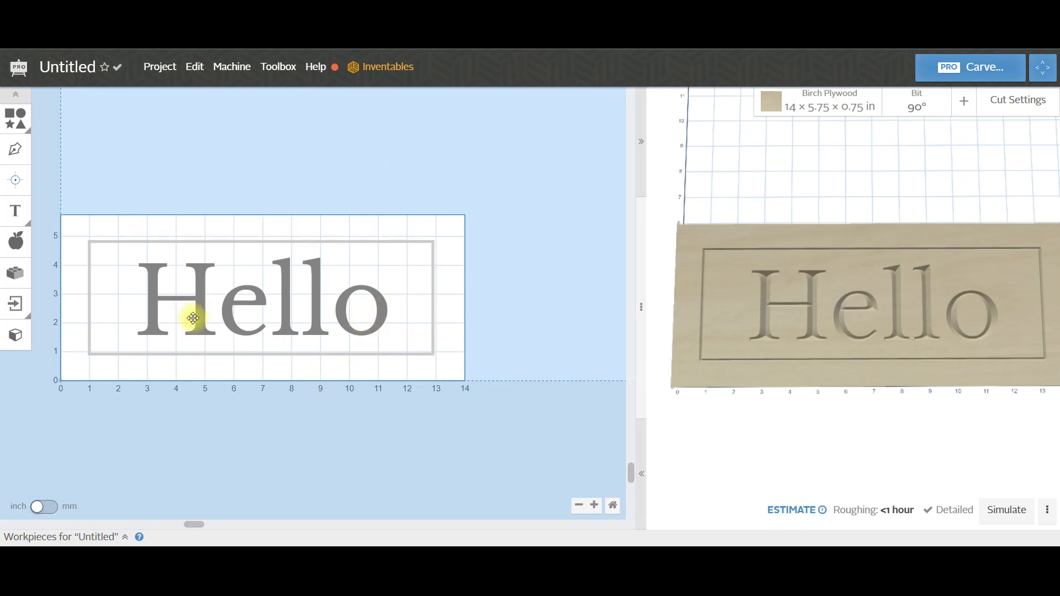
pyautogui.scroll(5, 783, 304)
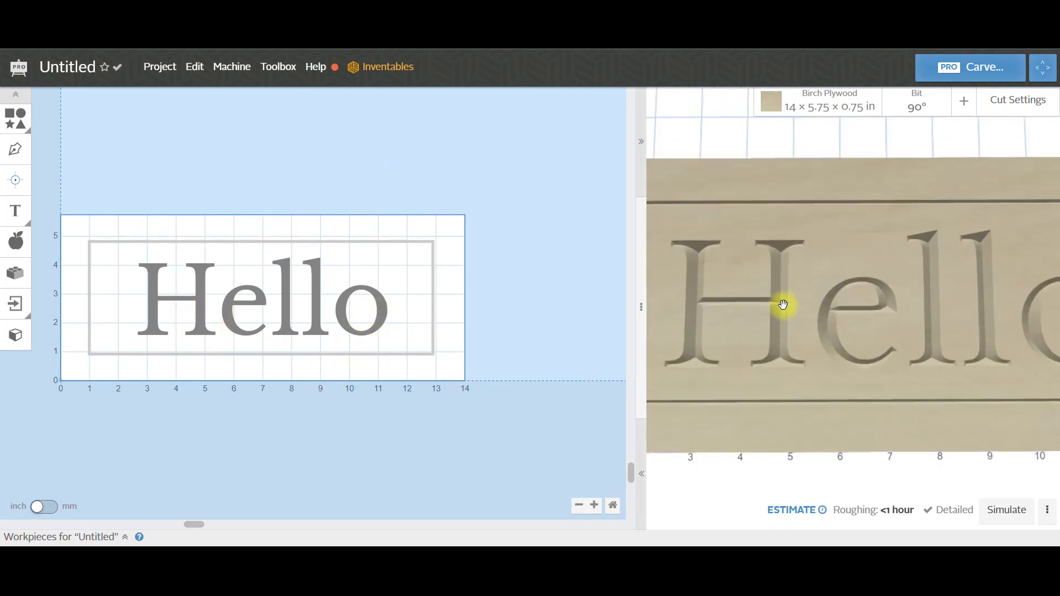
pyautogui.scroll(2, 783, 307)
pyautogui.scroll(-1, 729, 246)
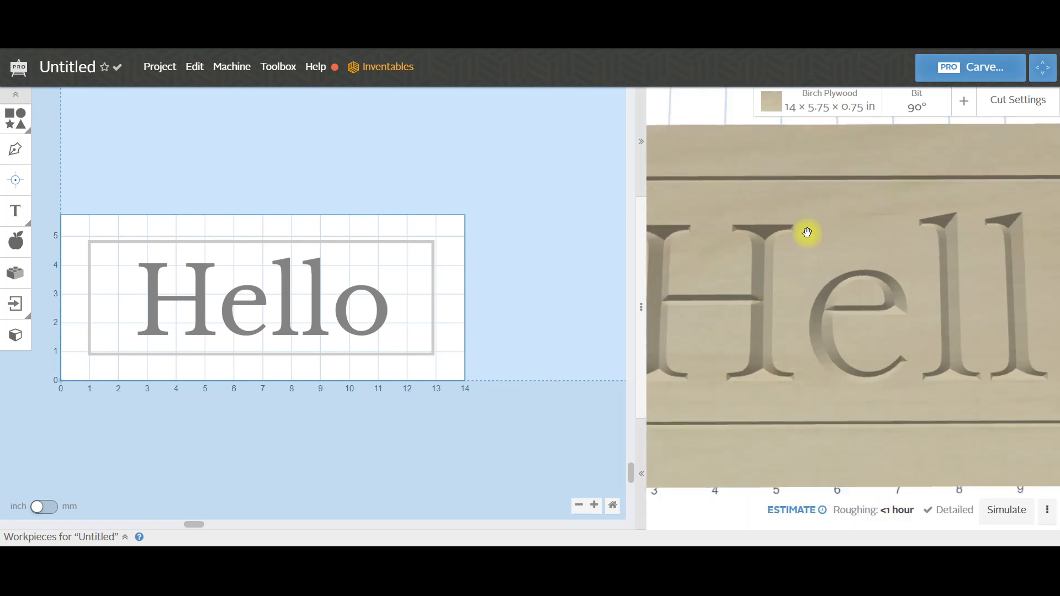
pyautogui.scroll(-3, 807, 232)
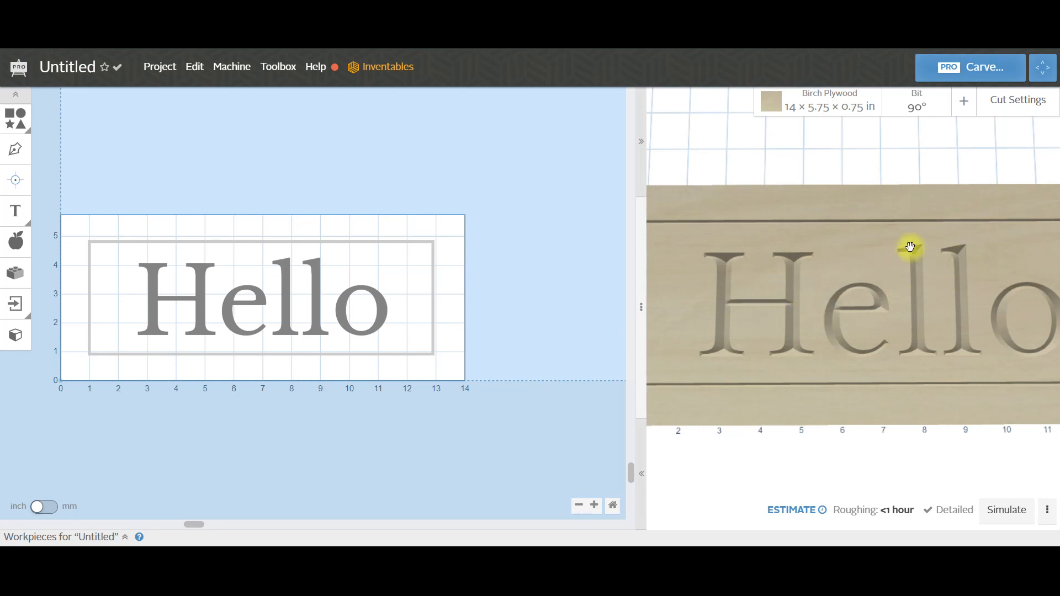
# Try Cut on shape path and Cut outside shape path for the Hello text at 0.3 in depth, comparing them in the preview.
pyautogui.click(151, 301)
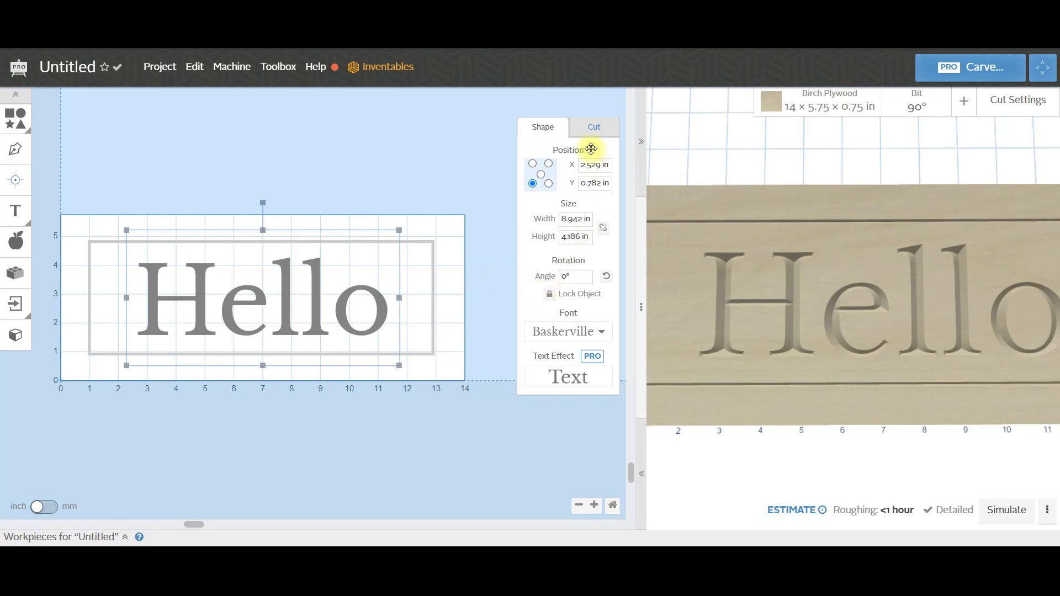
pyautogui.click(595, 130)
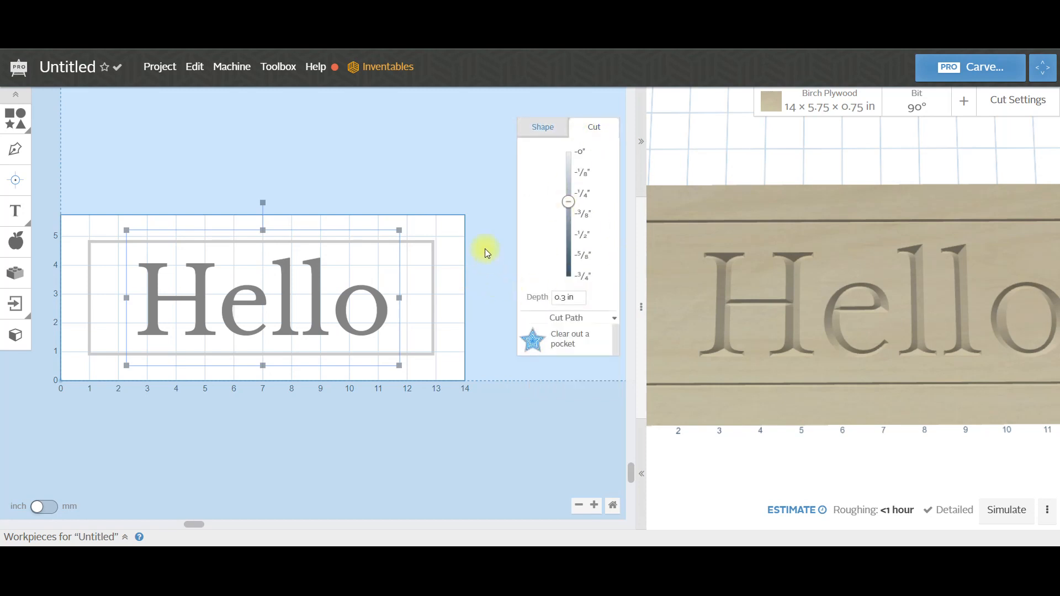
pyautogui.click(590, 355)
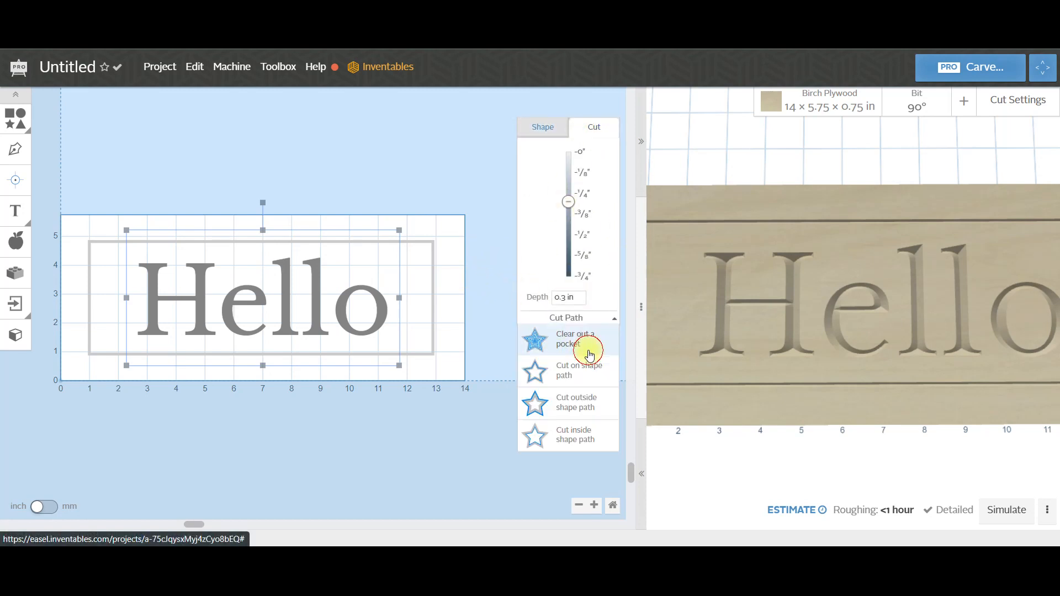
pyautogui.click(565, 378)
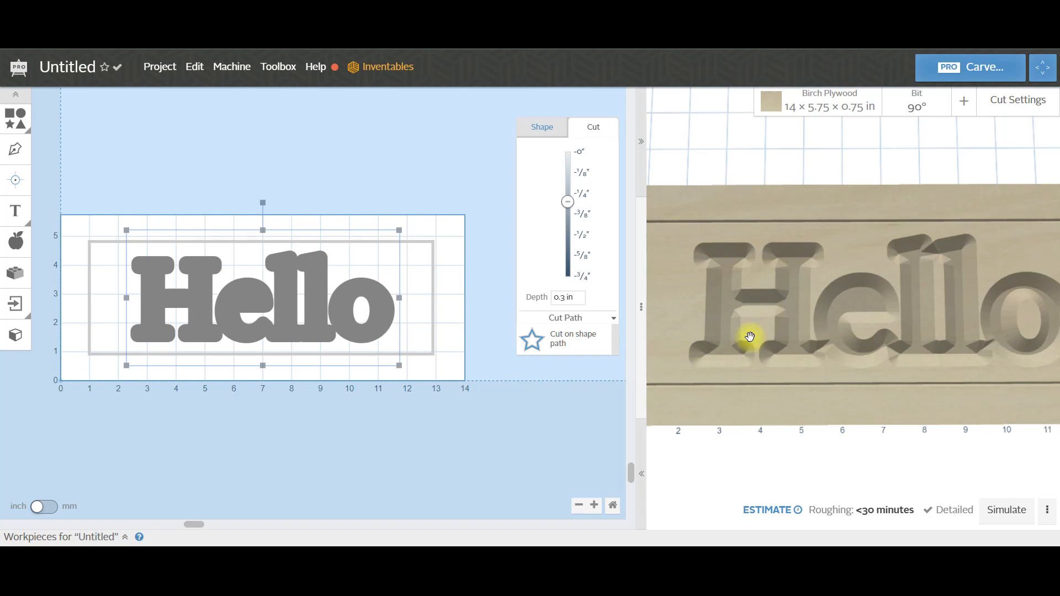
pyautogui.click(577, 344)
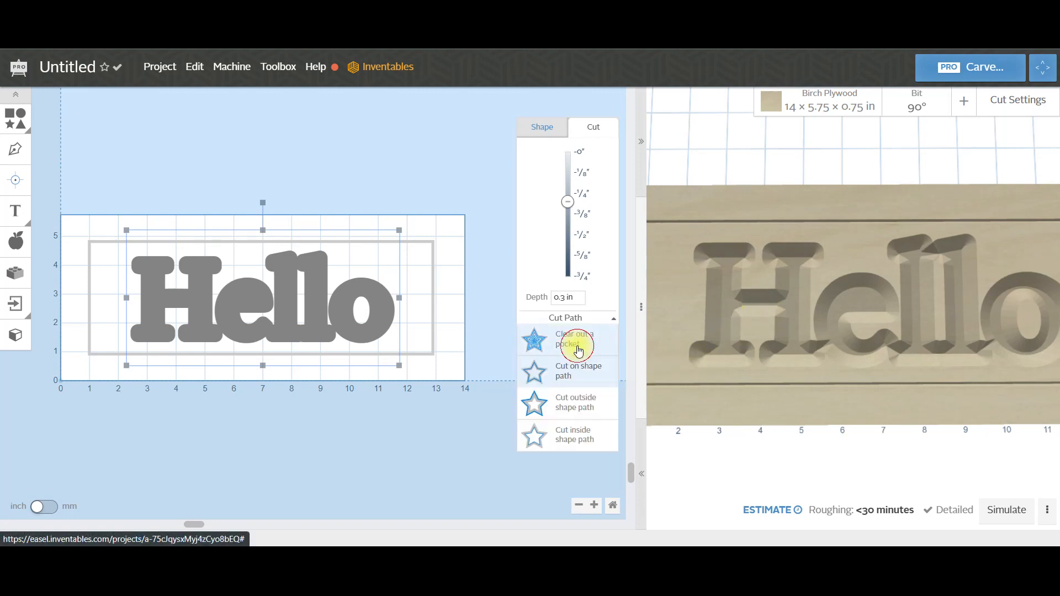
pyautogui.click(582, 410)
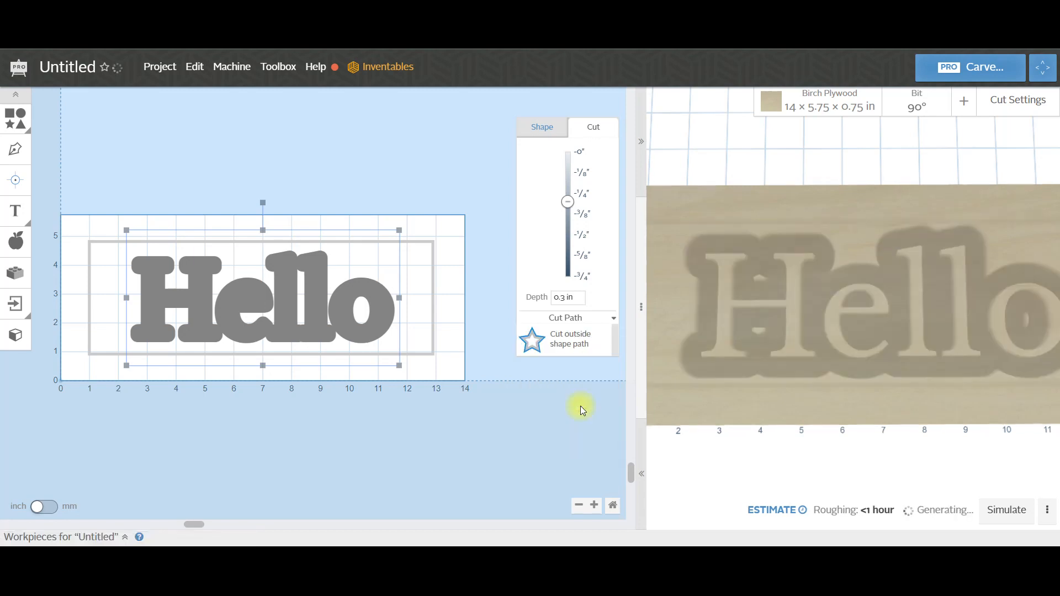
pyautogui.scroll(3, 734, 315)
pyautogui.scroll(-3, 734, 314)
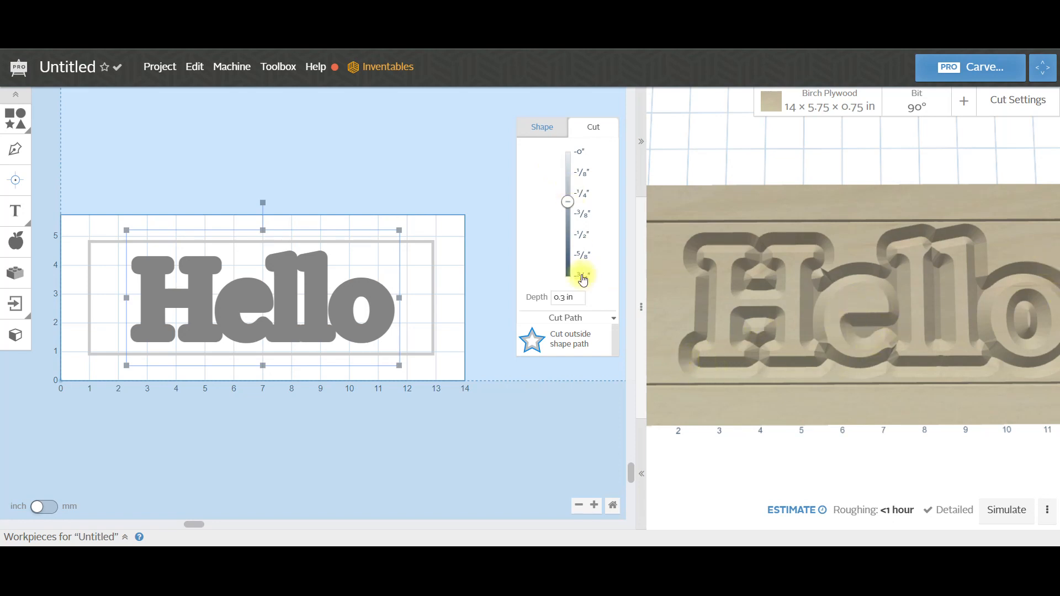
# Switch the Hello text to Cut inside shape path and reduce its cut depth to about 0.065 in.
pyautogui.click(592, 320)
pyautogui.click(575, 444)
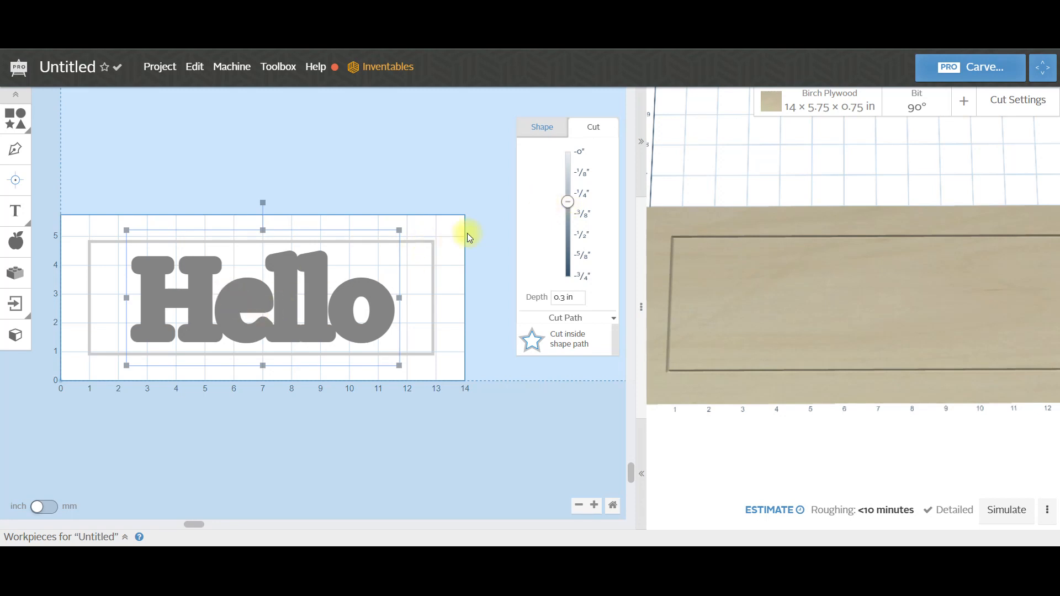
pyautogui.click(566, 199)
pyautogui.moveTo(571, 206); pyautogui.dragTo(576, 167)
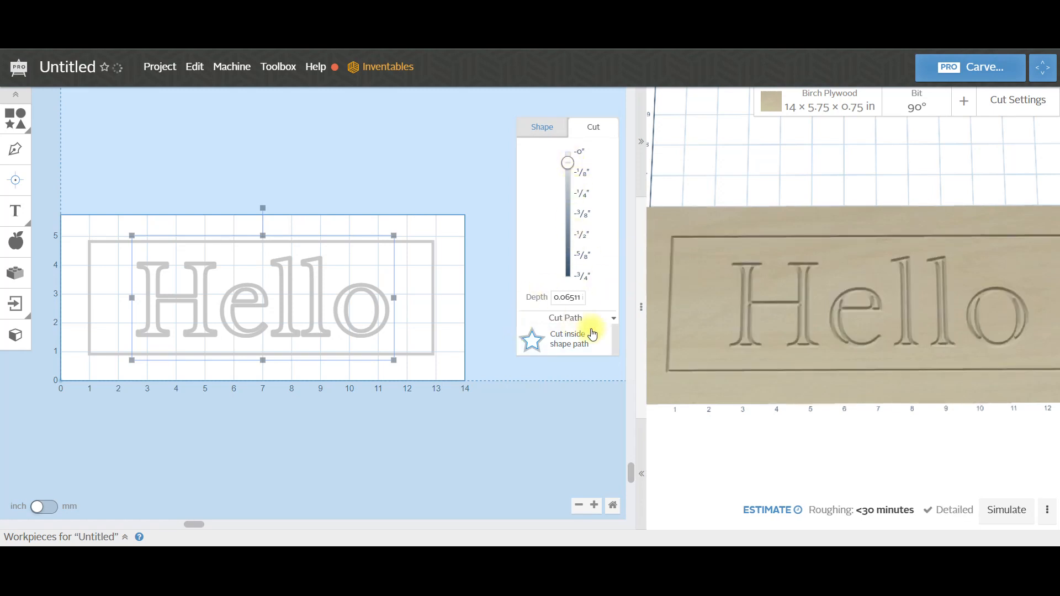
# Set the Hello text's cut path to Cut on shape path and examine the letter outlines up close in the preview.
pyautogui.click(569, 341)
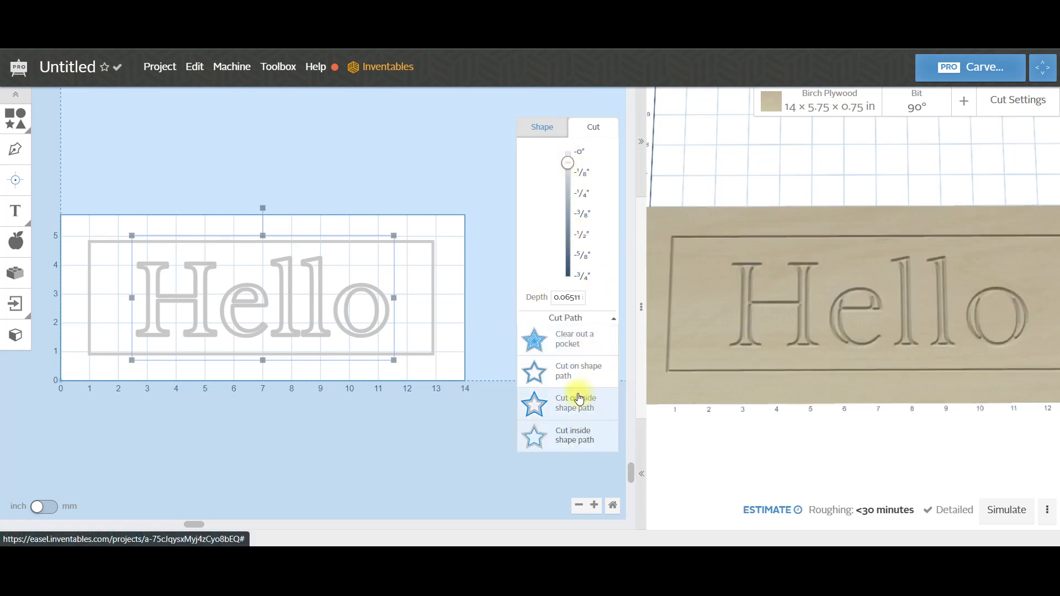
pyautogui.click(573, 376)
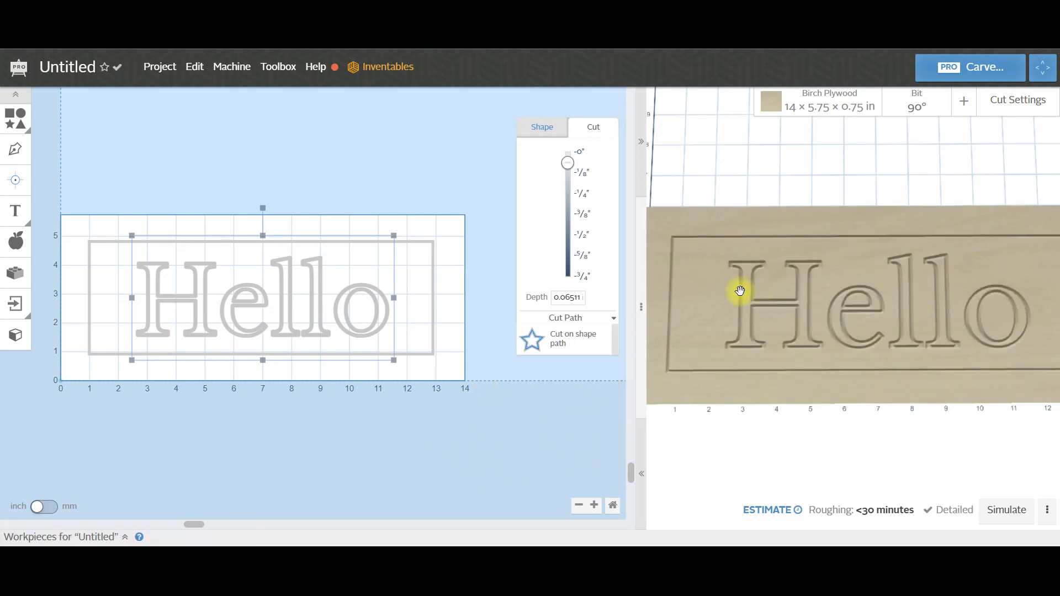
pyautogui.scroll(3, 738, 291)
pyautogui.scroll(-2, 778, 324)
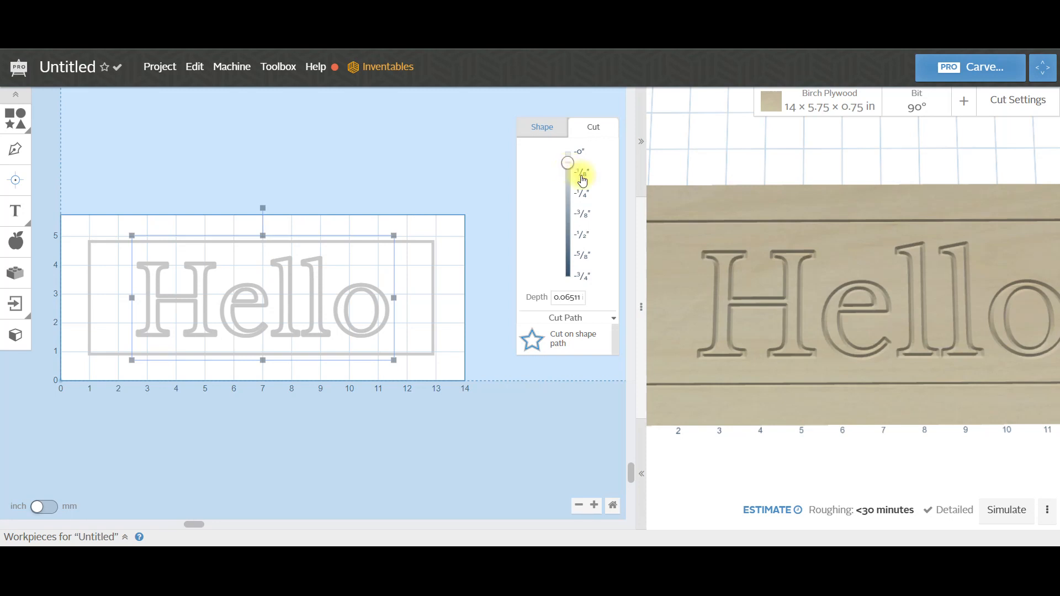
pyautogui.scroll(5, 858, 305)
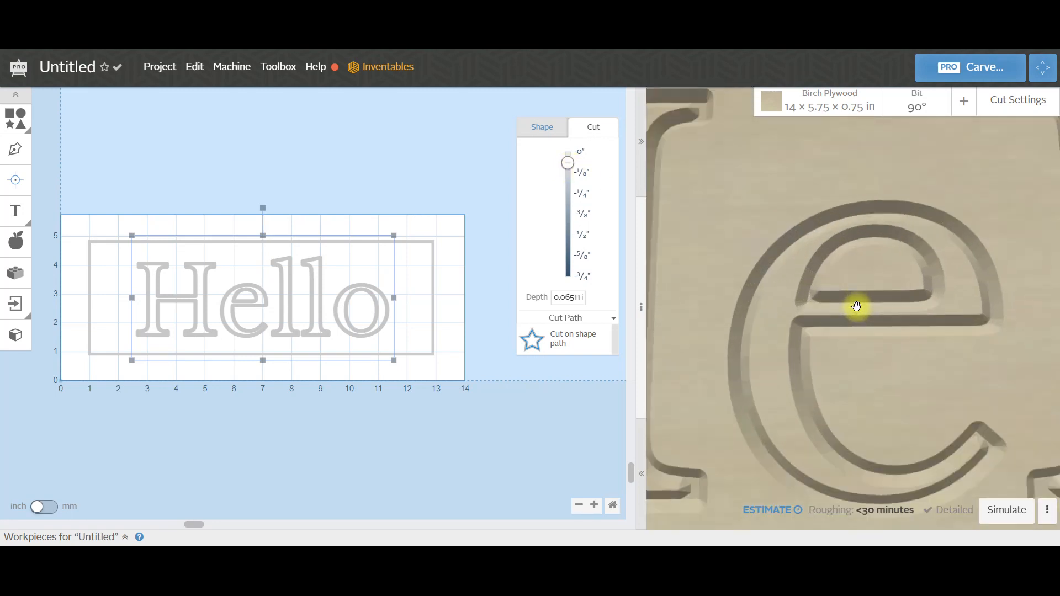
pyautogui.scroll(-3, 783, 294)
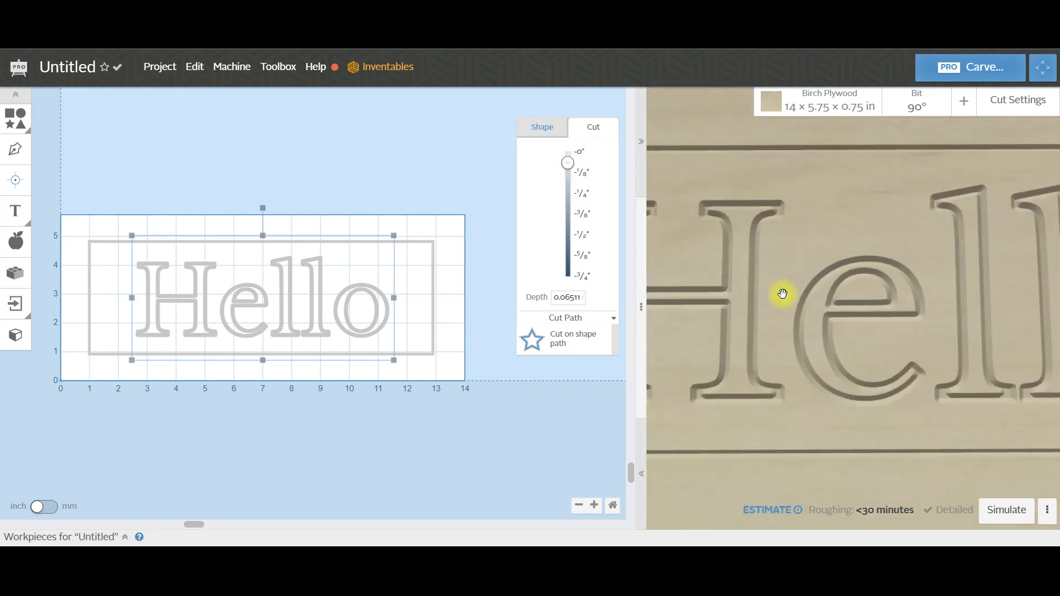
pyautogui.scroll(-3, 783, 294)
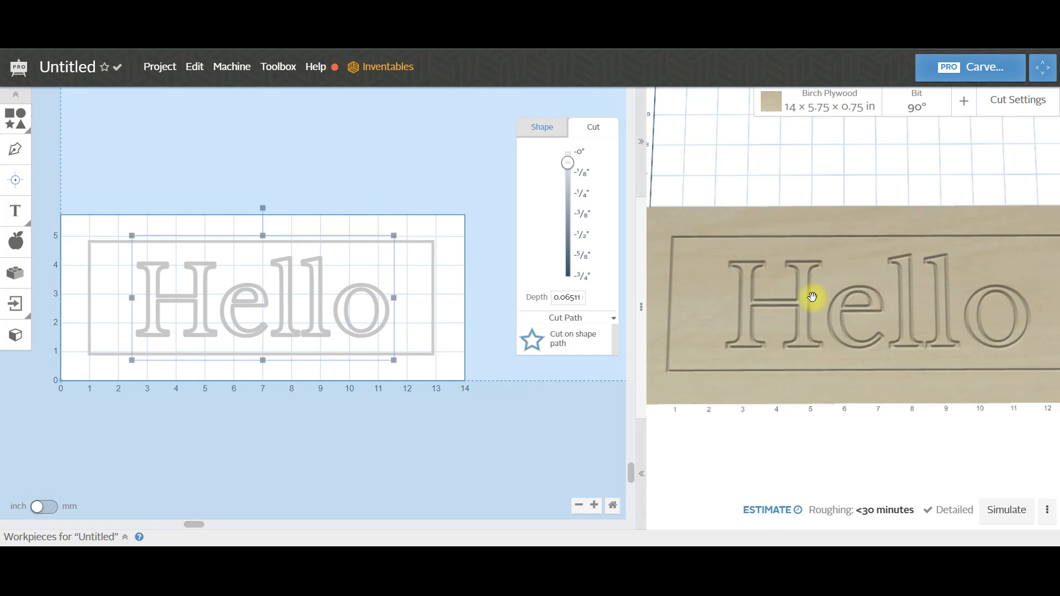
# Change the bit to the 60° V bit and inspect the Hello lettering and border grooves in the 3D preview.
pyautogui.click(918, 110)
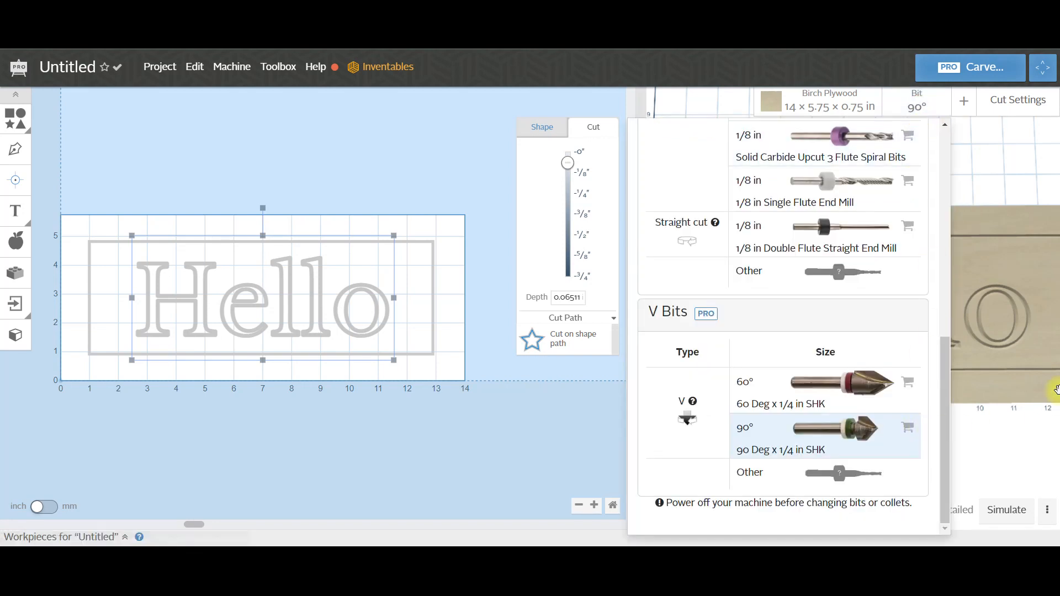
pyautogui.click(837, 398)
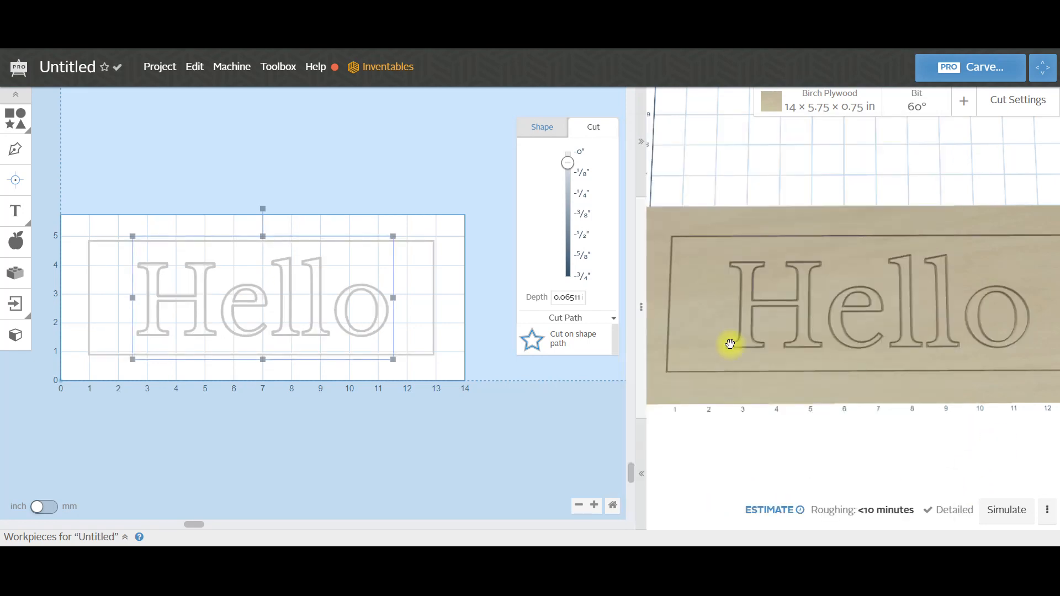
pyautogui.scroll(5, 758, 307)
pyautogui.scroll(-2, 760, 308)
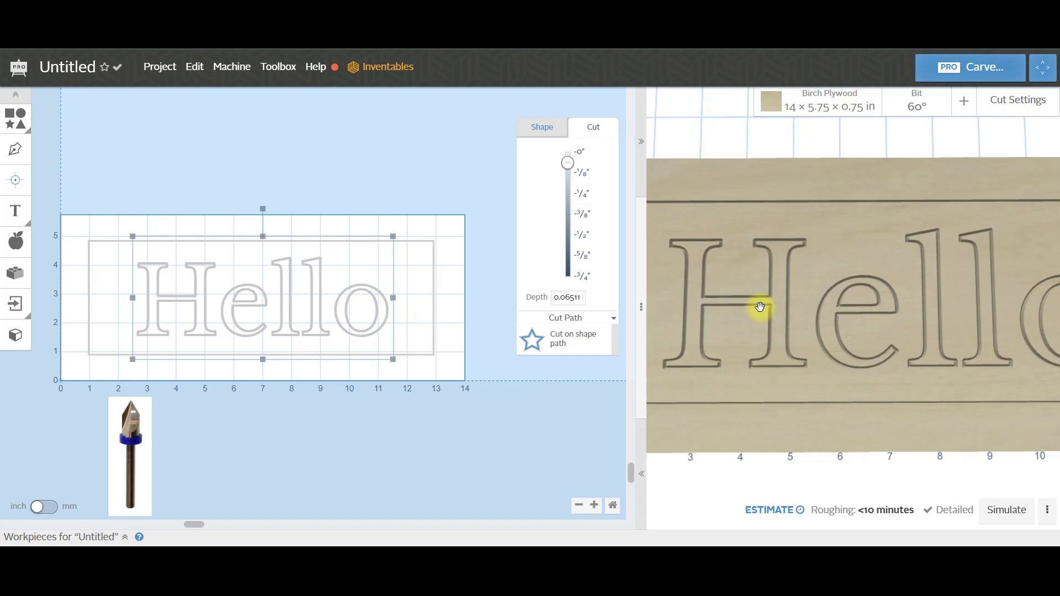
pyautogui.scroll(2, 823, 316)
pyautogui.scroll(3, 823, 315)
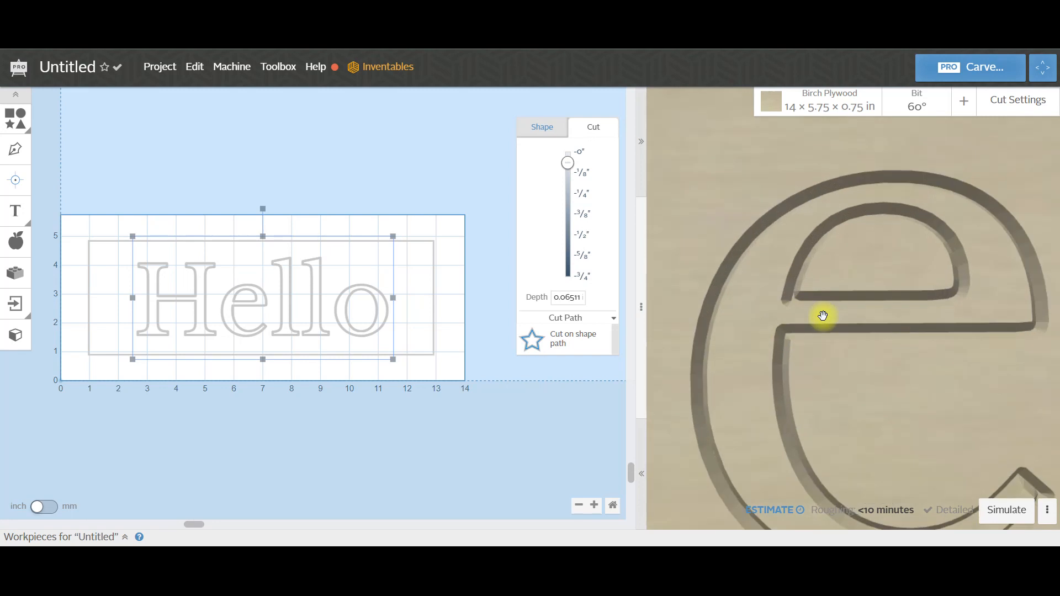
pyautogui.scroll(-5, 824, 316)
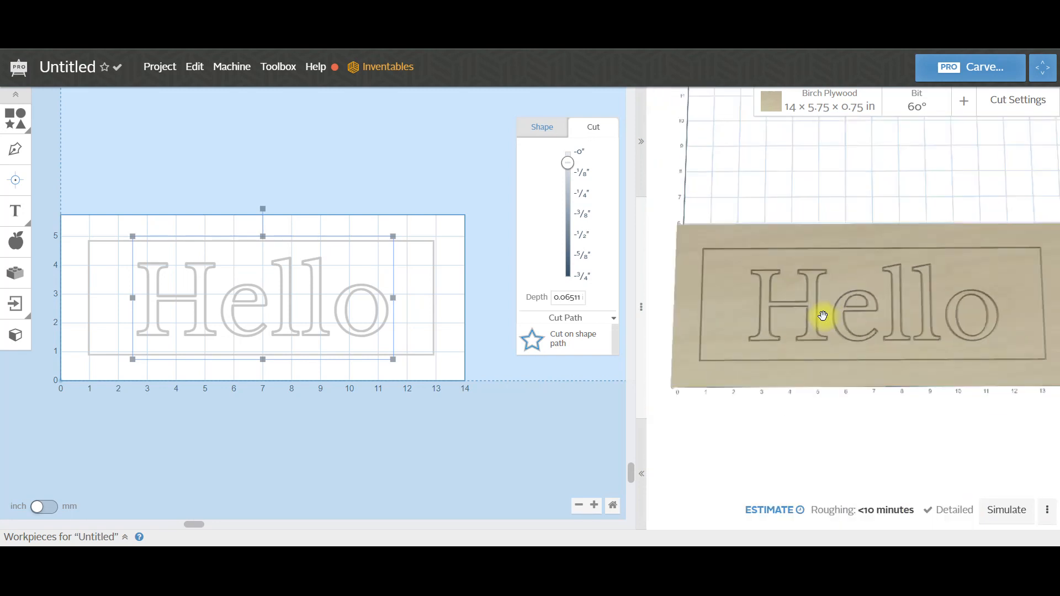
pyautogui.scroll(2, 824, 316)
pyautogui.scroll(-1, 824, 316)
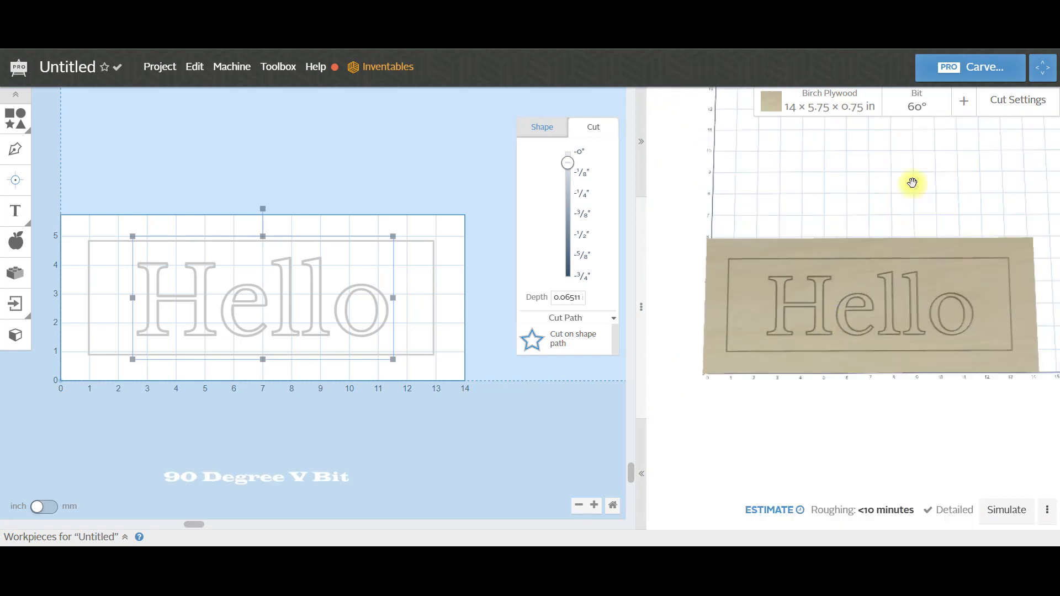
pyautogui.moveTo(852, 316); pyautogui.dragTo(864, 355)
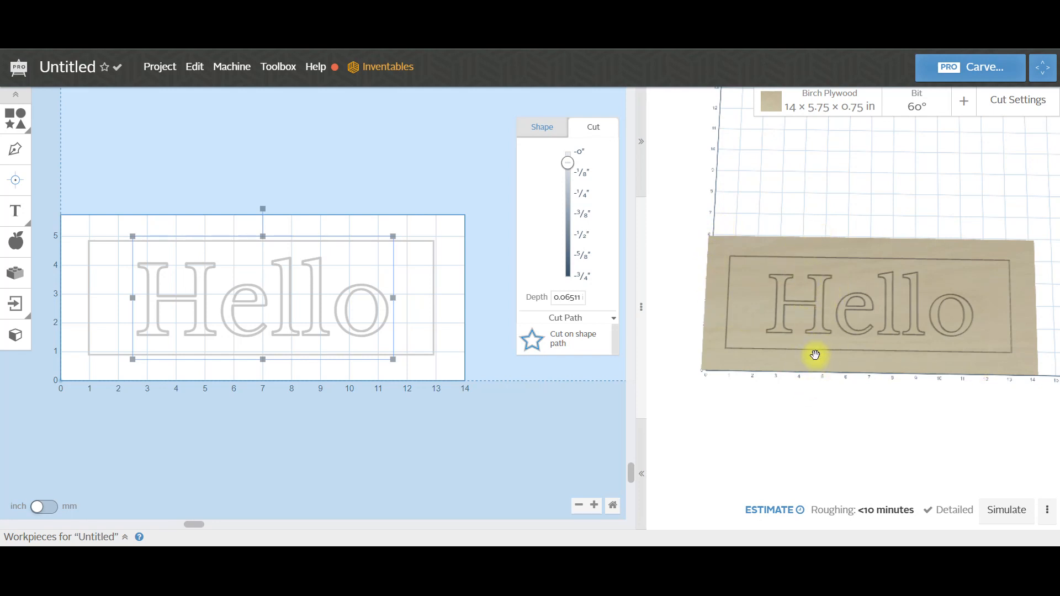
pyautogui.scroll(3, 812, 355)
pyautogui.scroll(-1, 815, 356)
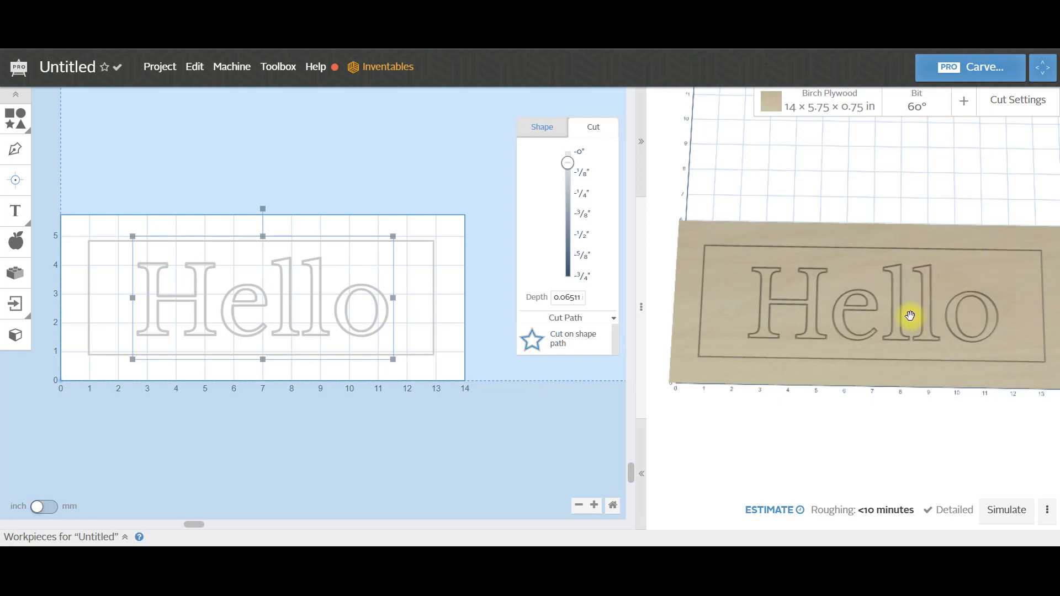
# Examine the Hello lettering and rectangular border from several angles in the 3D preview, and deselect the text.
pyautogui.moveTo(879, 356); pyautogui.dragTo(812, 227)
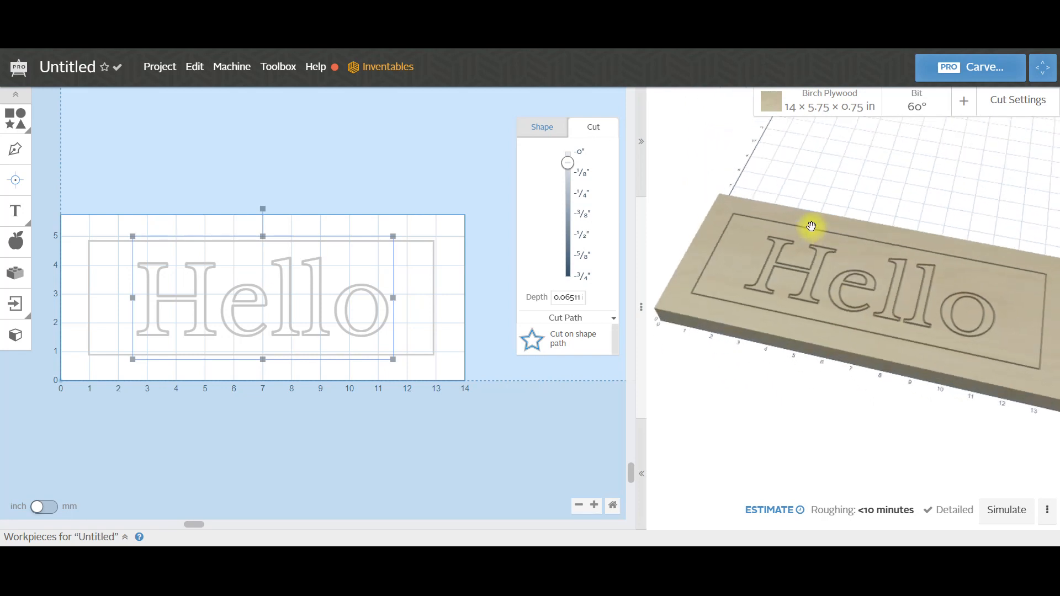
pyautogui.moveTo(925, 310); pyautogui.dragTo(902, 299)
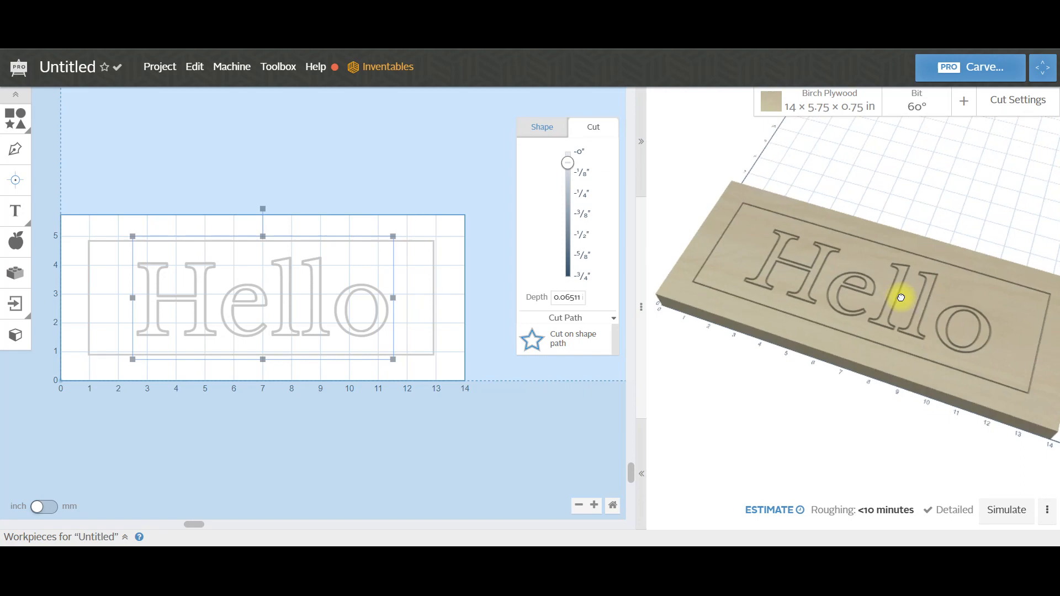
pyautogui.moveTo(788, 287); pyautogui.dragTo(948, 316)
pyautogui.moveTo(788, 315); pyautogui.dragTo(701, 275)
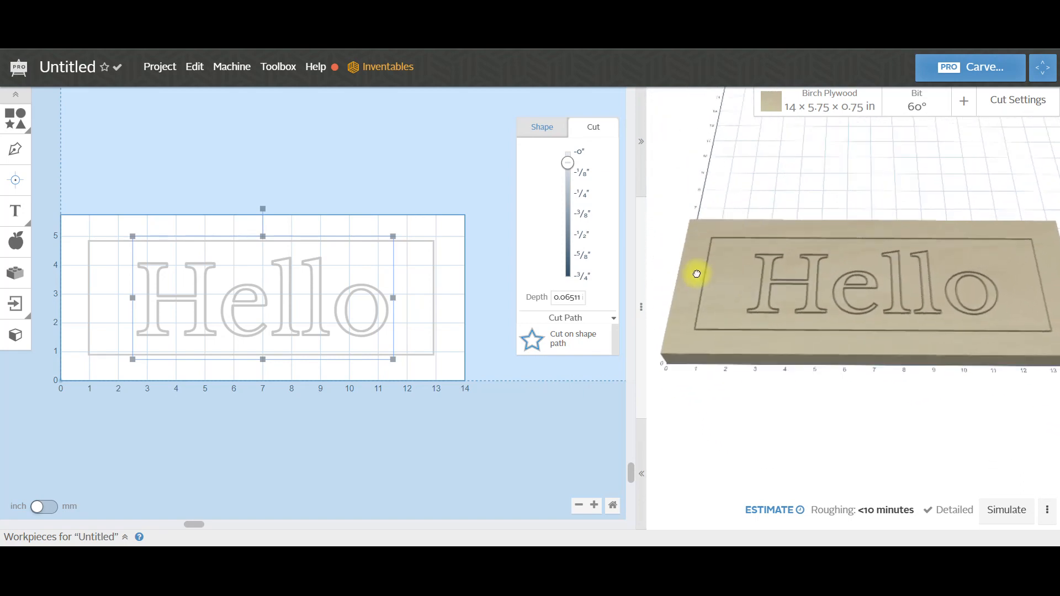
pyautogui.moveTo(916, 277); pyautogui.dragTo(924, 345)
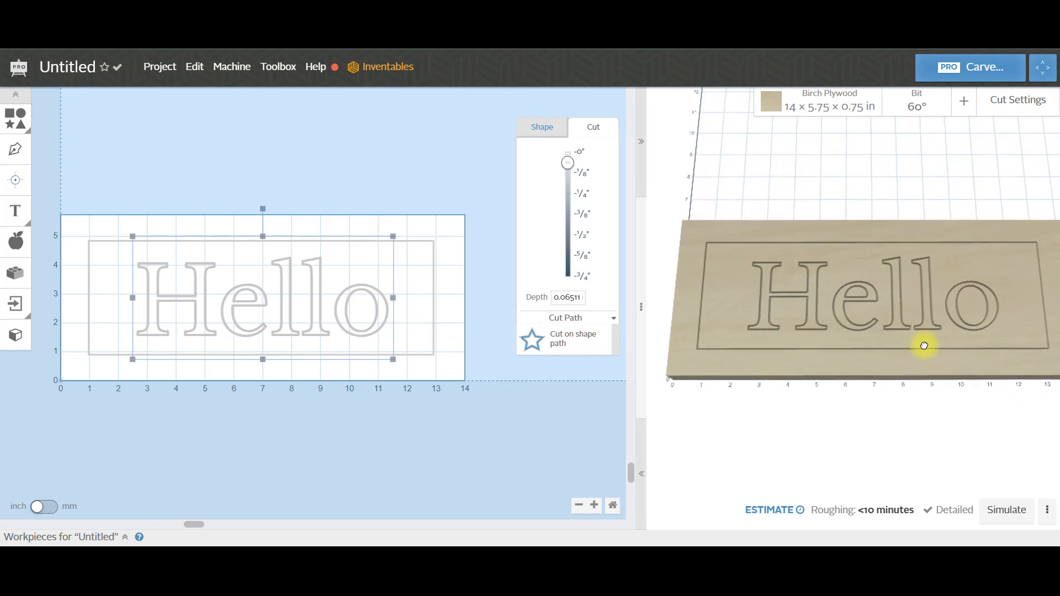
pyautogui.click(366, 144)
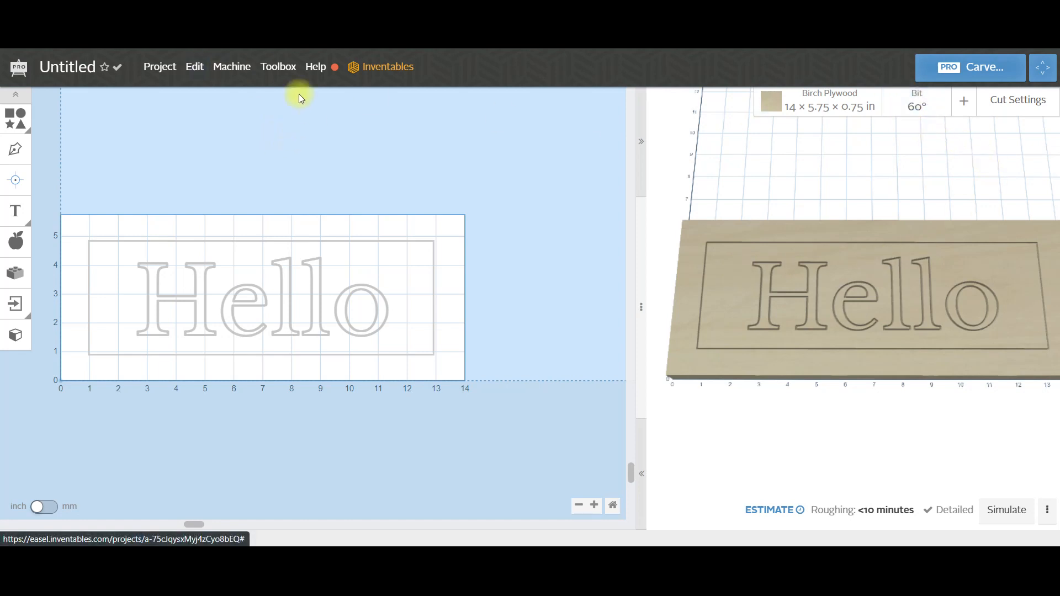
# Rename the project as YouTube Video in its project properties.
pyautogui.click(159, 67)
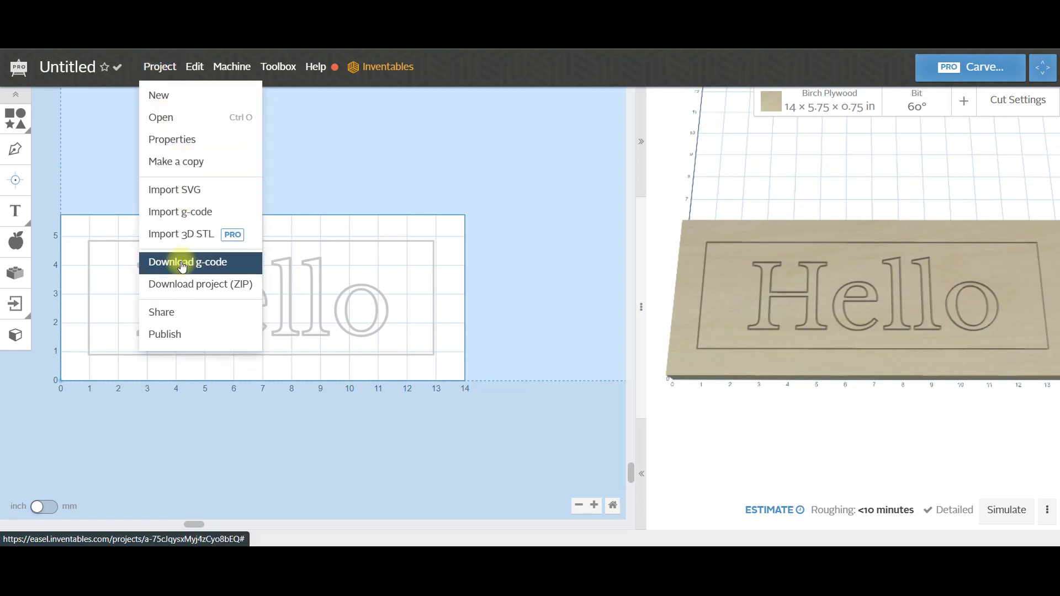
pyautogui.click(77, 66)
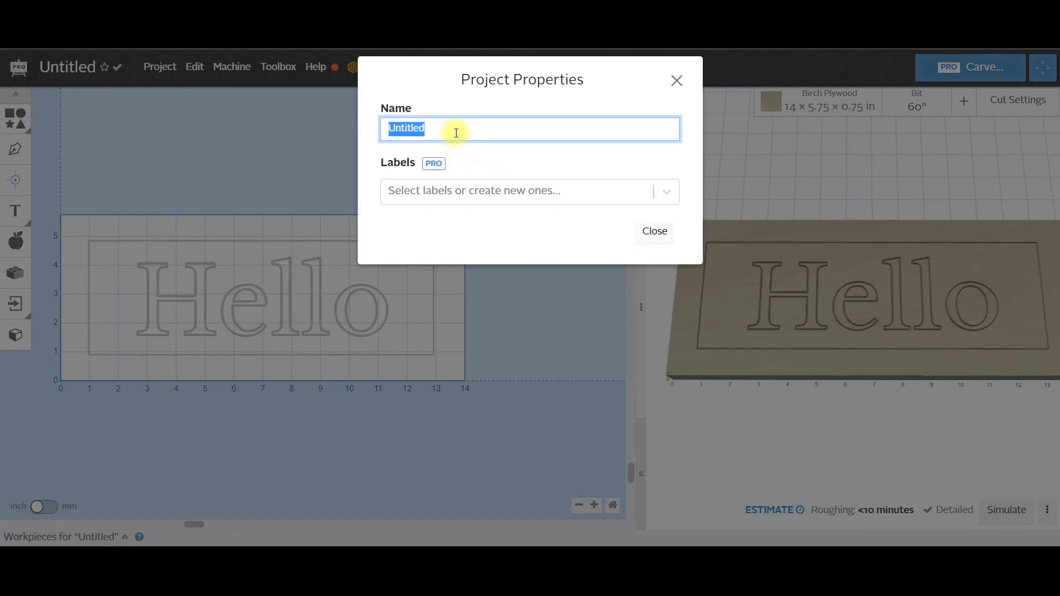
pyautogui.write('YouTube Video')
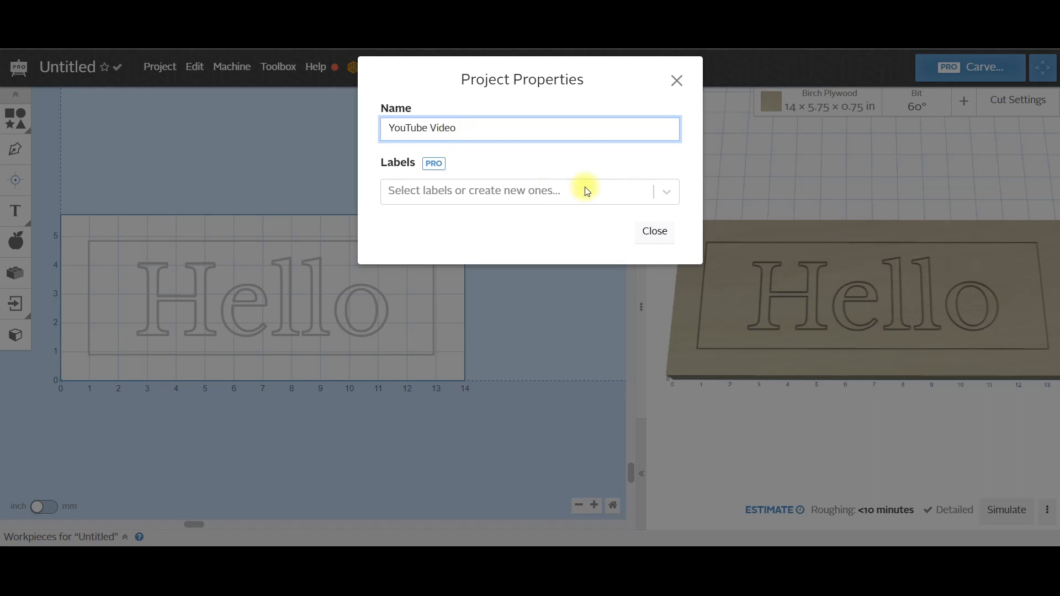
pyautogui.click(547, 255)
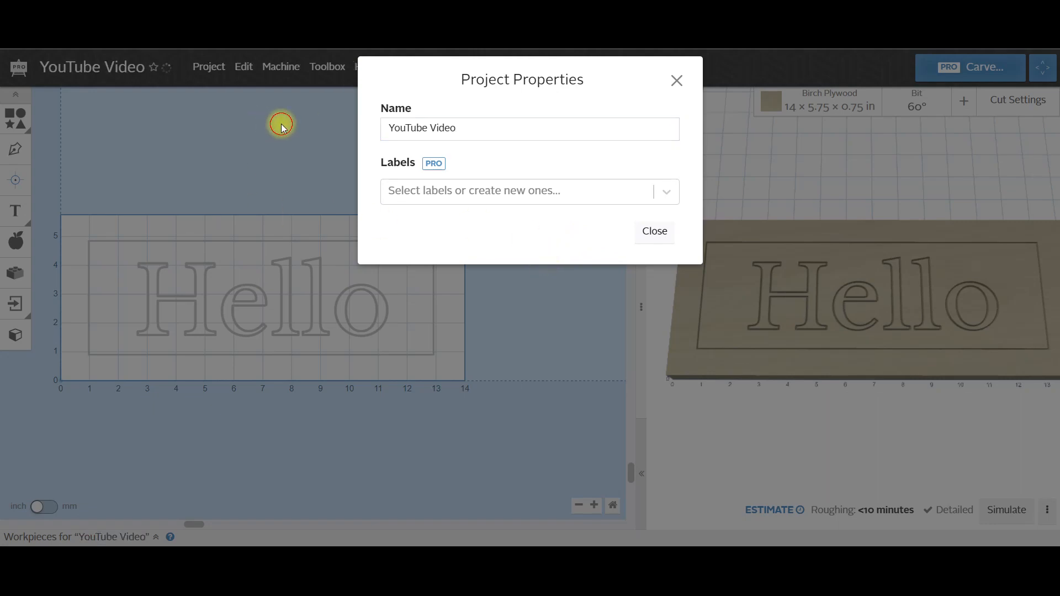
pyautogui.click(282, 127)
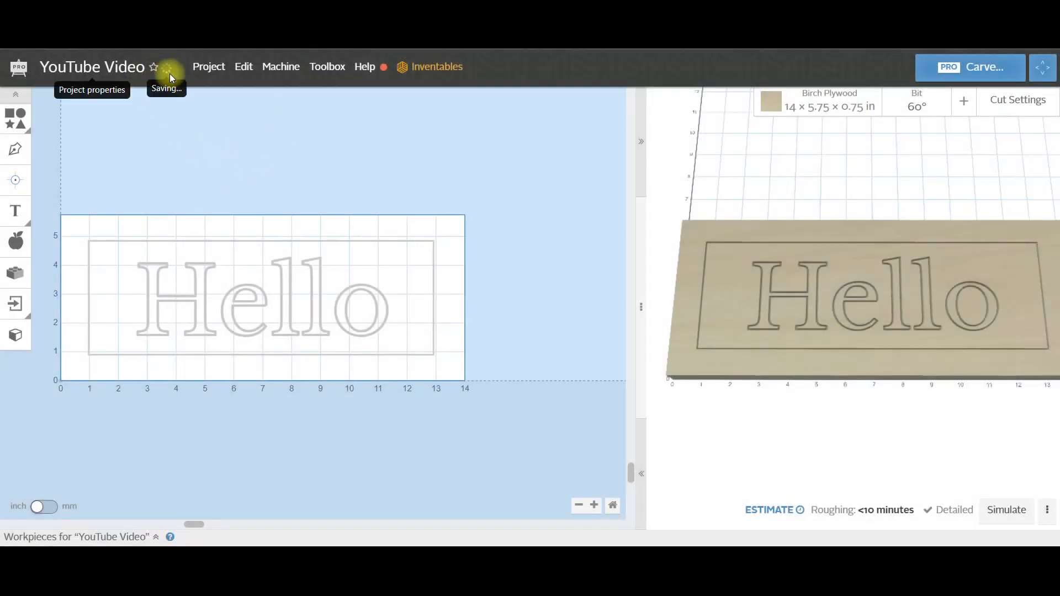